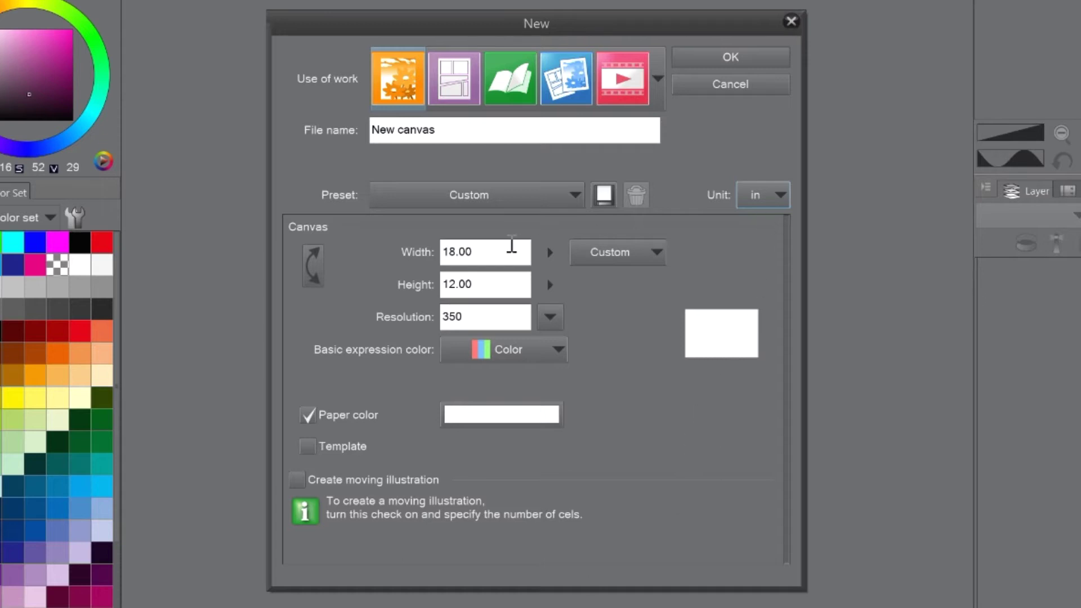
# Create a new canvas 8 inches wide and 10 inches high.
pyautogui.moveTo(512, 250); pyautogui.dragTo(356, 248)
pyautogui.write('8')
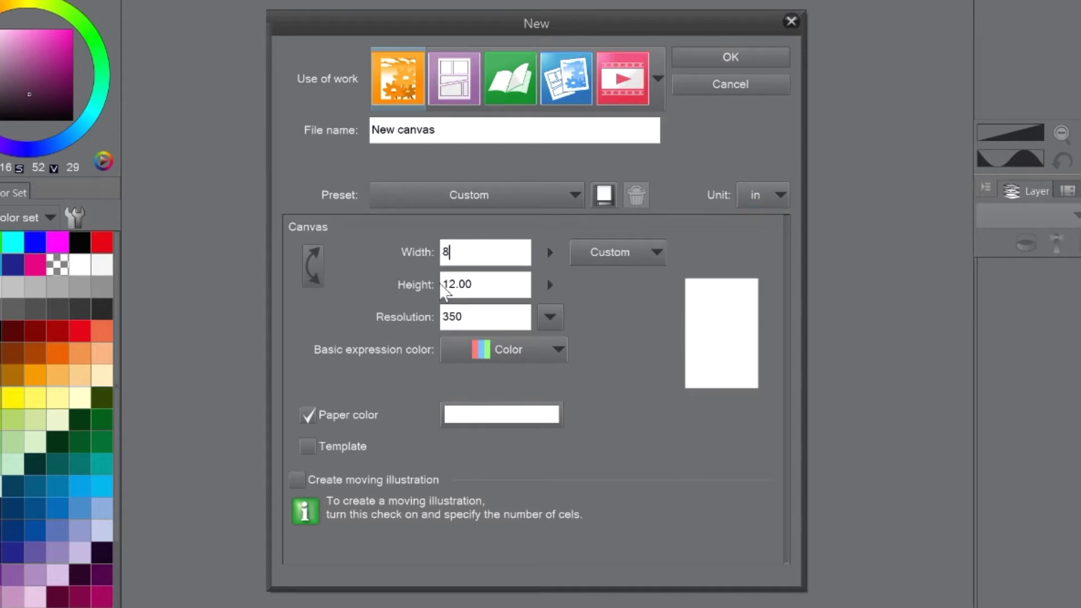
pyautogui.moveTo(472, 284); pyautogui.dragTo(416, 288)
pyautogui.write('10')
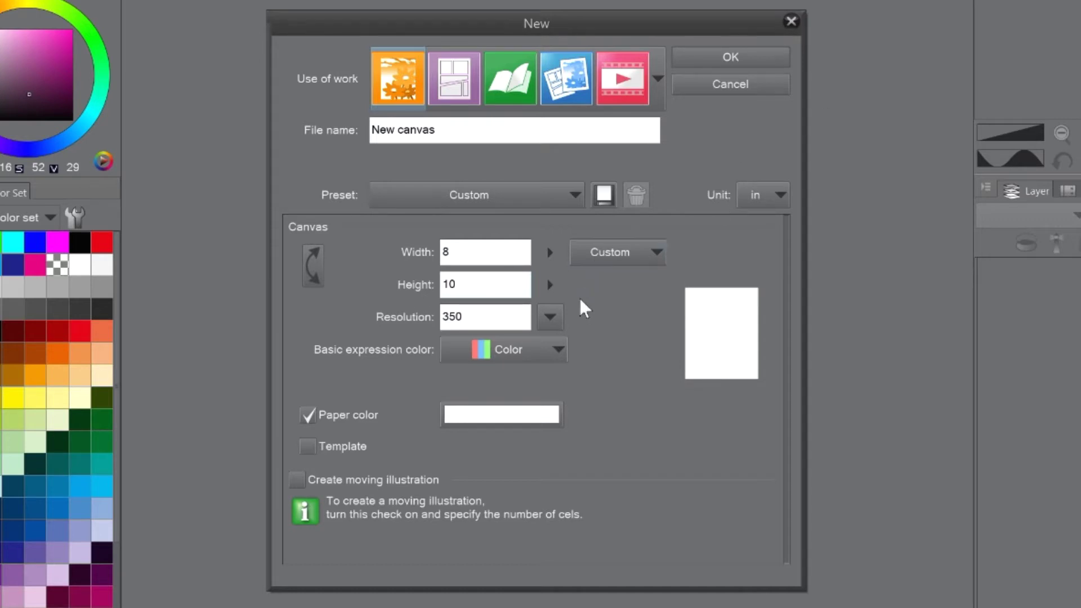
pyautogui.click(555, 312)
pyautogui.click(555, 311)
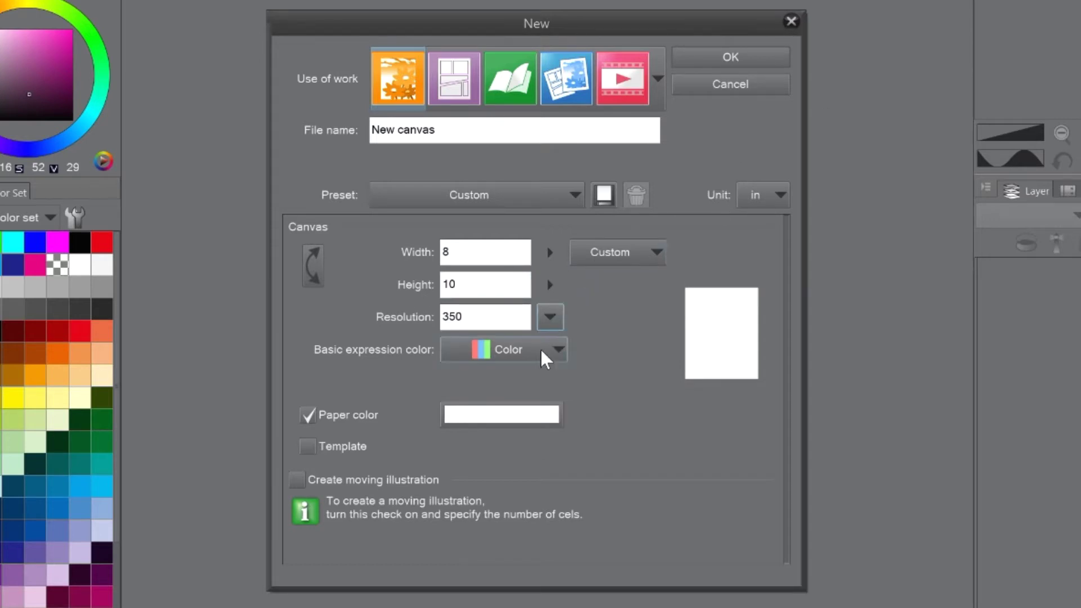
pyautogui.click(775, 58)
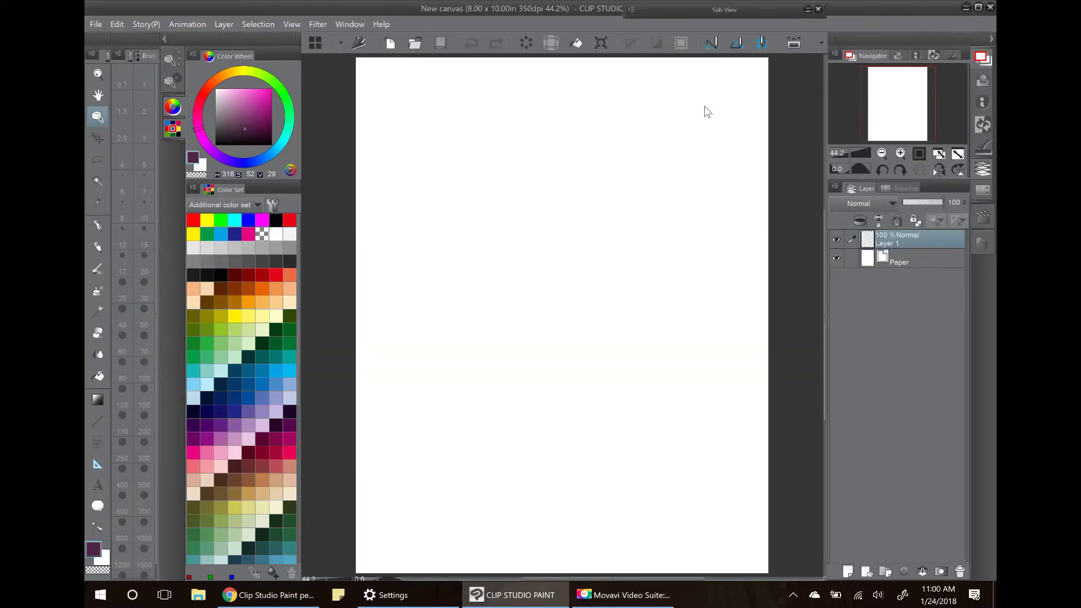
# Open the Material palette, widen it so the category names are readable, and show the 3D Body type materials.
pyautogui.click(882, 153)
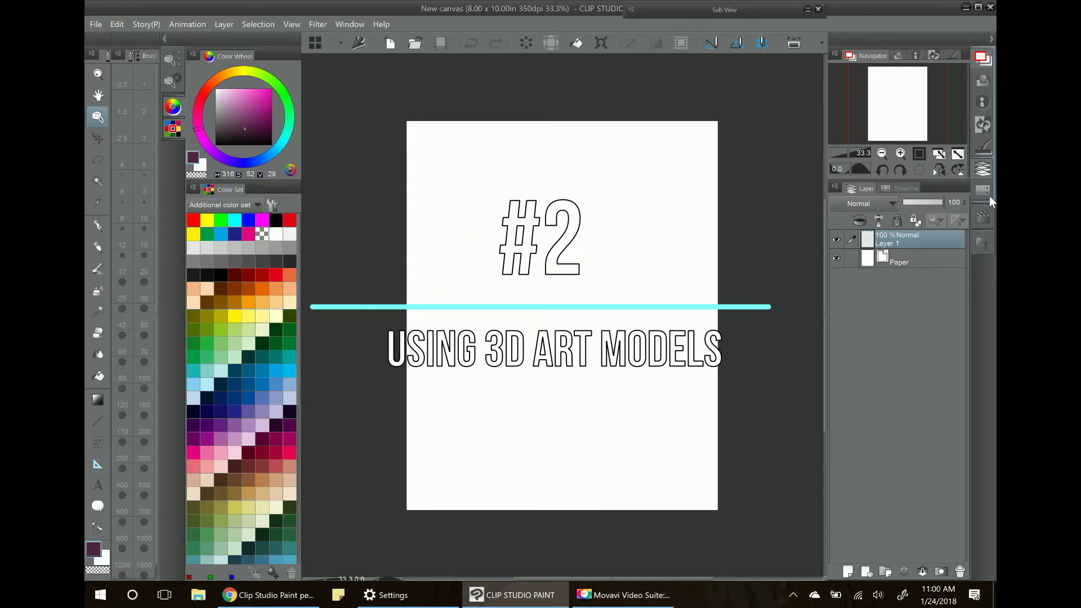
pyautogui.click(984, 218)
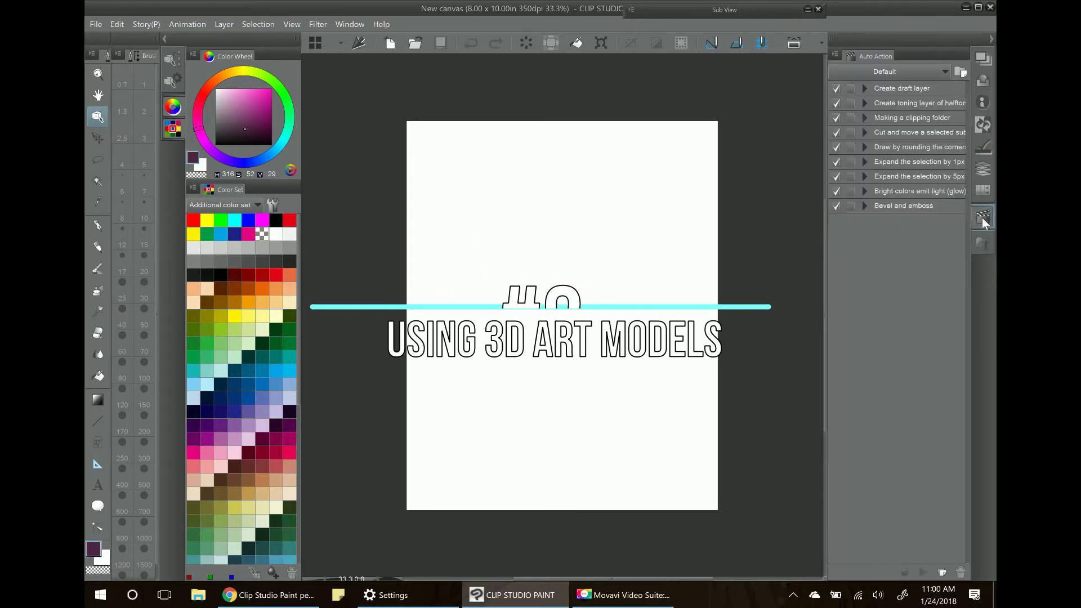
pyautogui.click(987, 189)
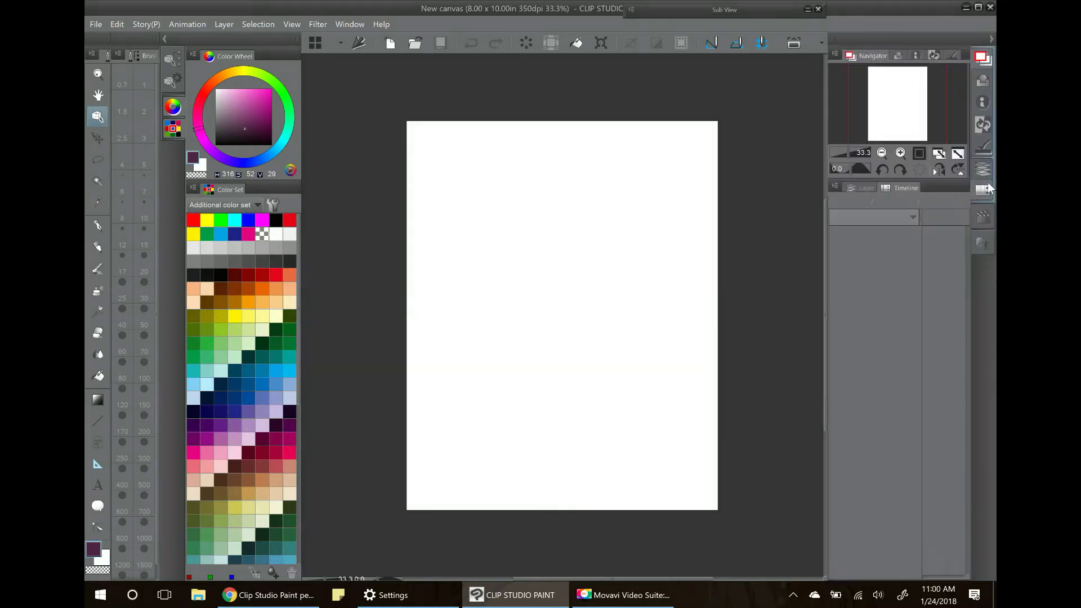
pyautogui.click(983, 218)
pyautogui.click(983, 243)
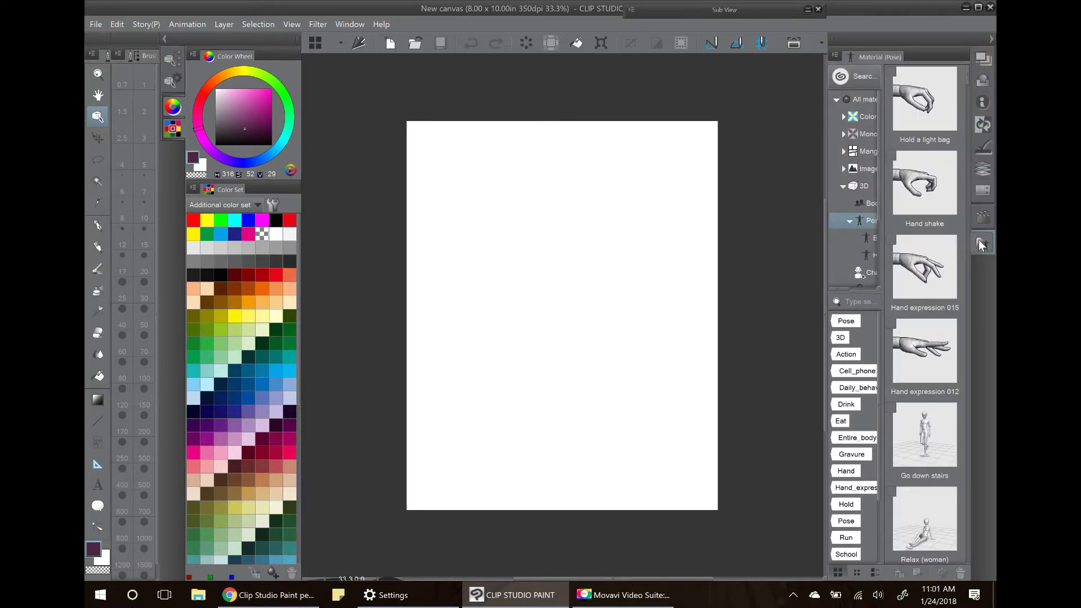
pyautogui.click(869, 240)
pyautogui.click(868, 256)
pyautogui.moveTo(827, 194); pyautogui.dragTo(869, 177)
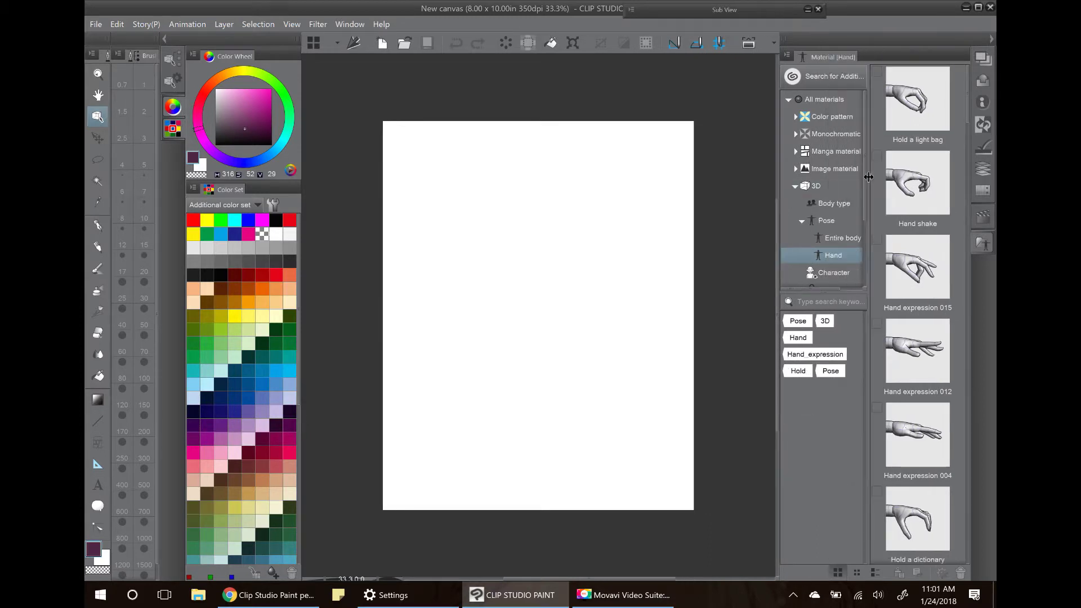
pyautogui.scroll(-3, 845, 180)
pyautogui.click(842, 146)
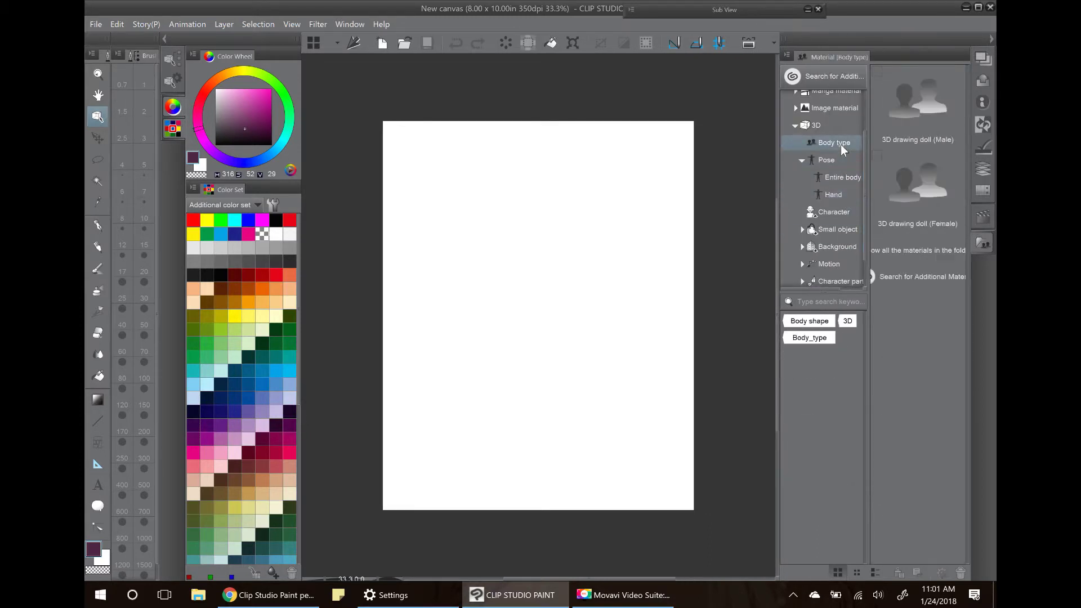
# Place the 3D drawing doll (Female) on the canvas and tilt the view of it slightly.
pyautogui.click(932, 180)
pyautogui.moveTo(932, 193)
pyautogui.mouseDown()
pyautogui.moveTo(606, 246)
pyautogui.moveTo(582, 309)
pyautogui.moveTo(601, 309)
pyautogui.mouseUp()
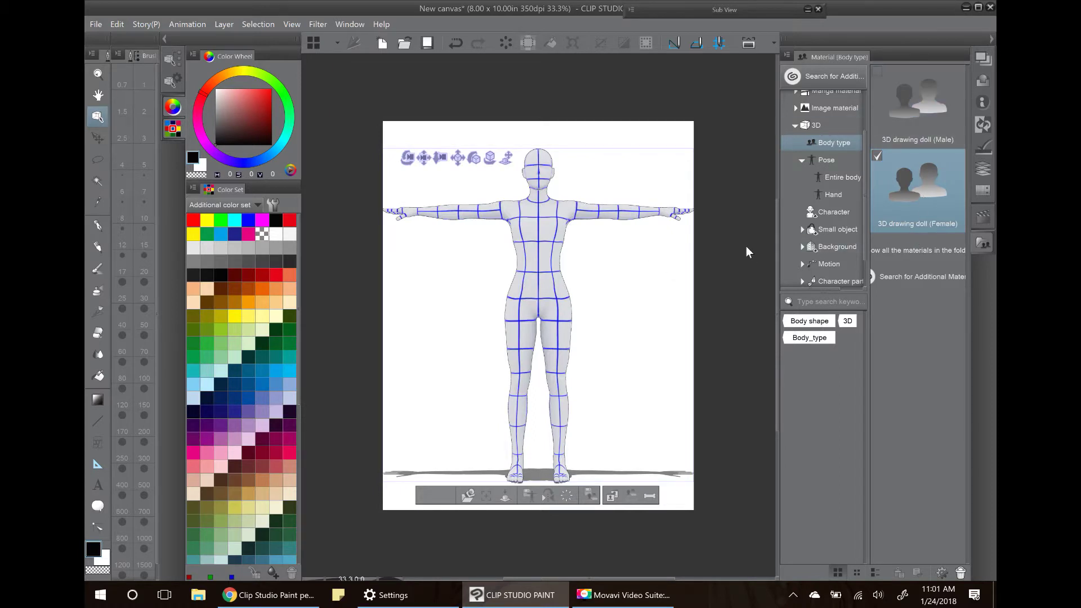
pyautogui.moveTo(729, 251)
pyautogui.mouseDown()
pyautogui.moveTo(704, 272)
pyautogui.moveTo(610, 271)
pyautogui.moveTo(686, 253)
pyautogui.moveTo(755, 255)
pyautogui.moveTo(732, 261)
pyautogui.moveTo(741, 256)
pyautogui.mouseUp()
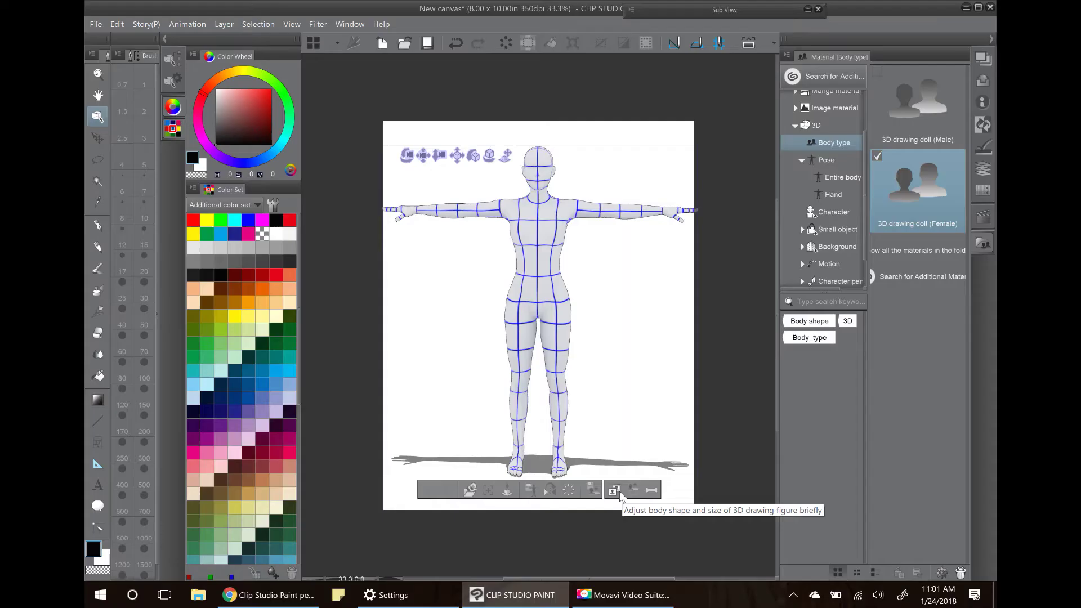
# Try several builds on the female doll with the quick body shape adjustment, including kid-like and slim proportions.
pyautogui.click(766, 422)
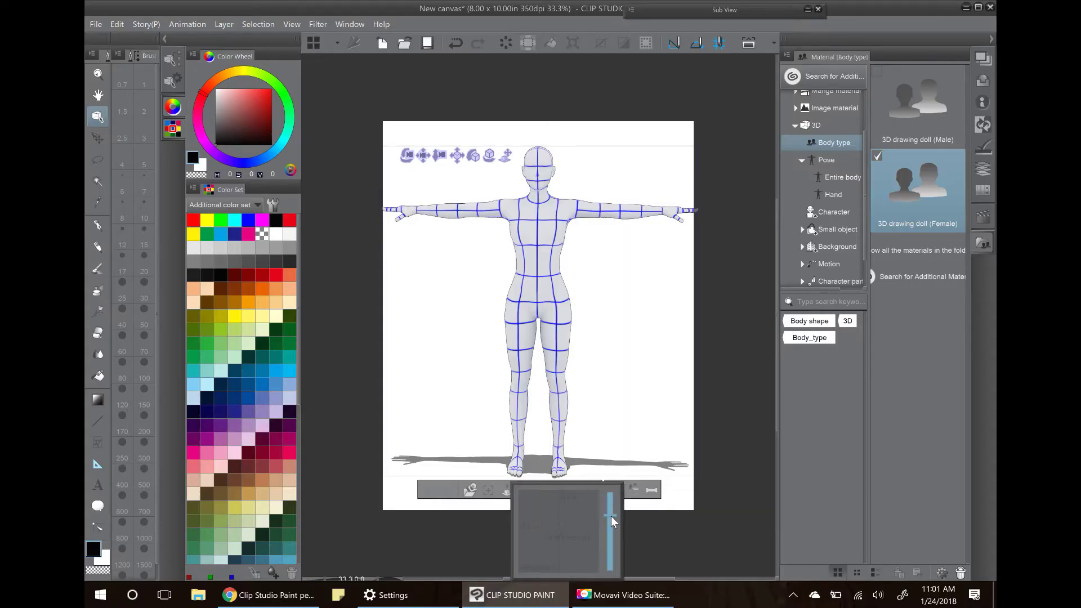
pyautogui.click(572, 518)
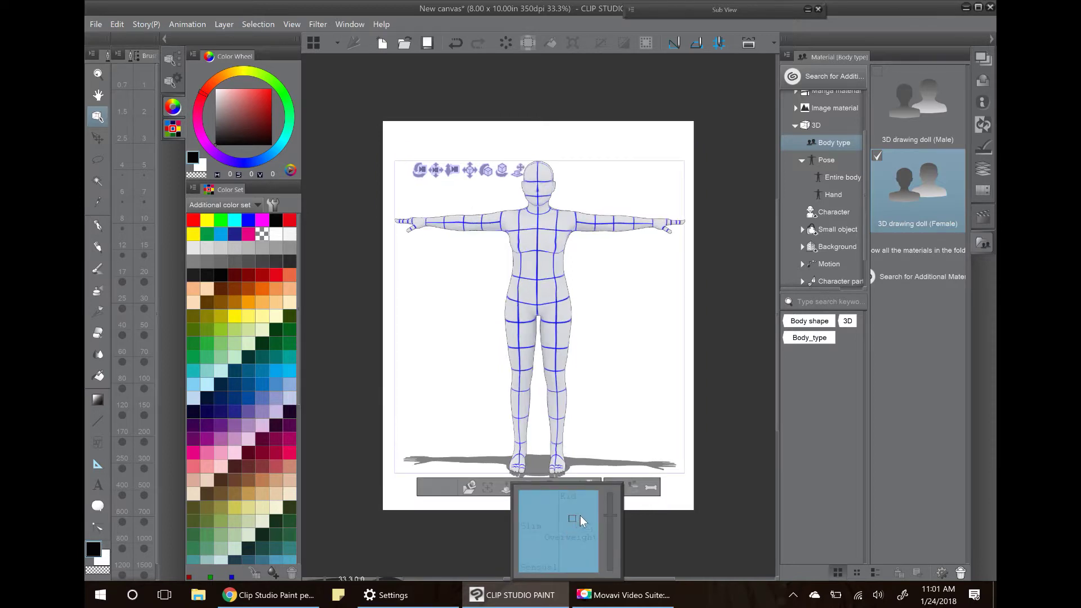
pyautogui.click(572, 510)
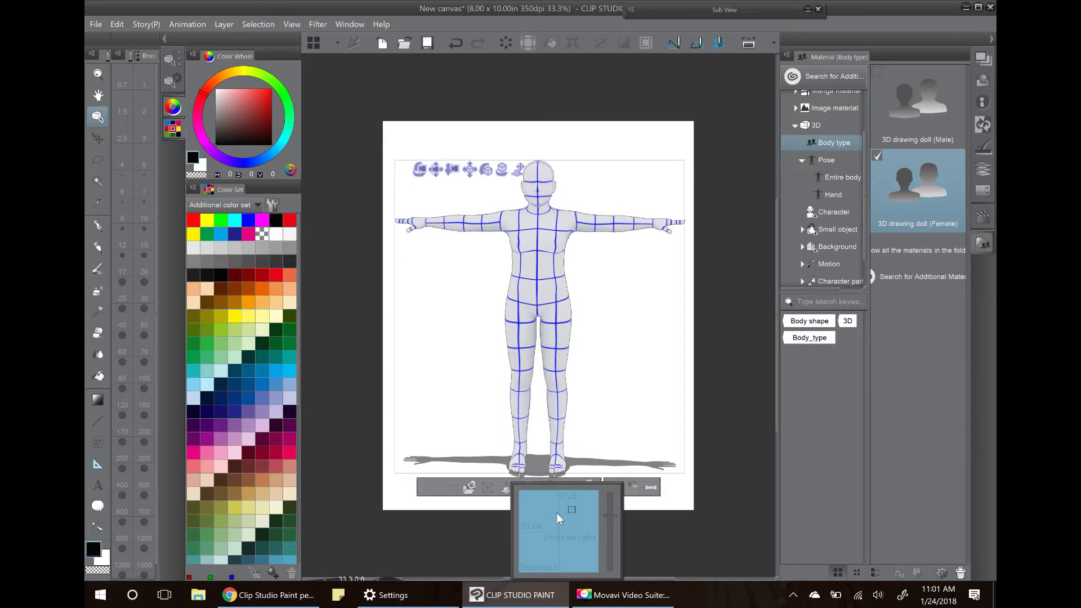
pyautogui.click(538, 526)
pyautogui.click(543, 543)
pyautogui.click(517, 567)
pyautogui.moveTo(639, 379); pyautogui.dragTo(534, 369)
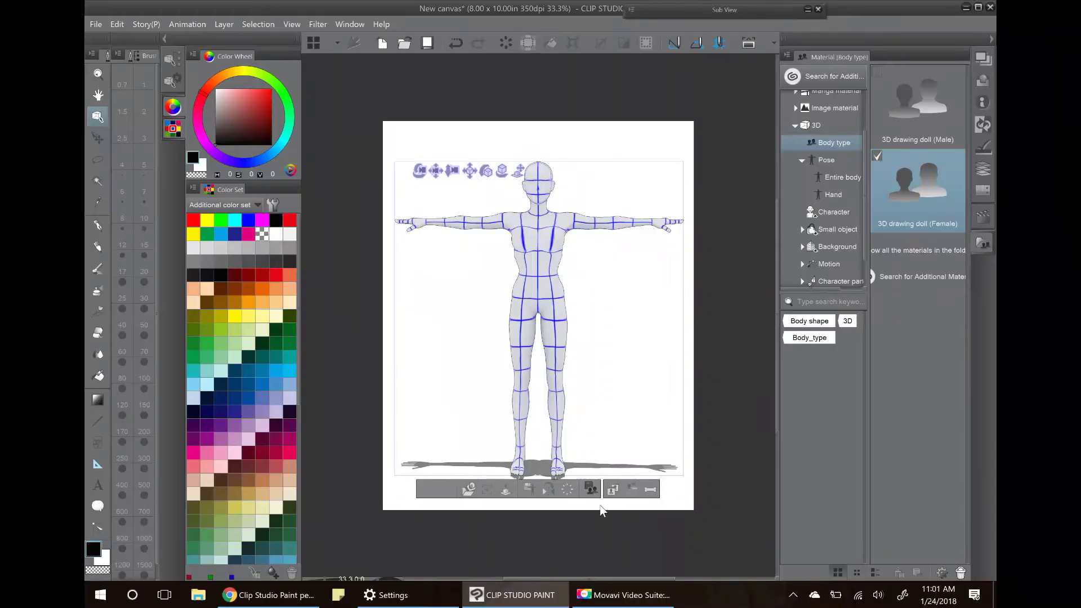
pyautogui.click(591, 489)
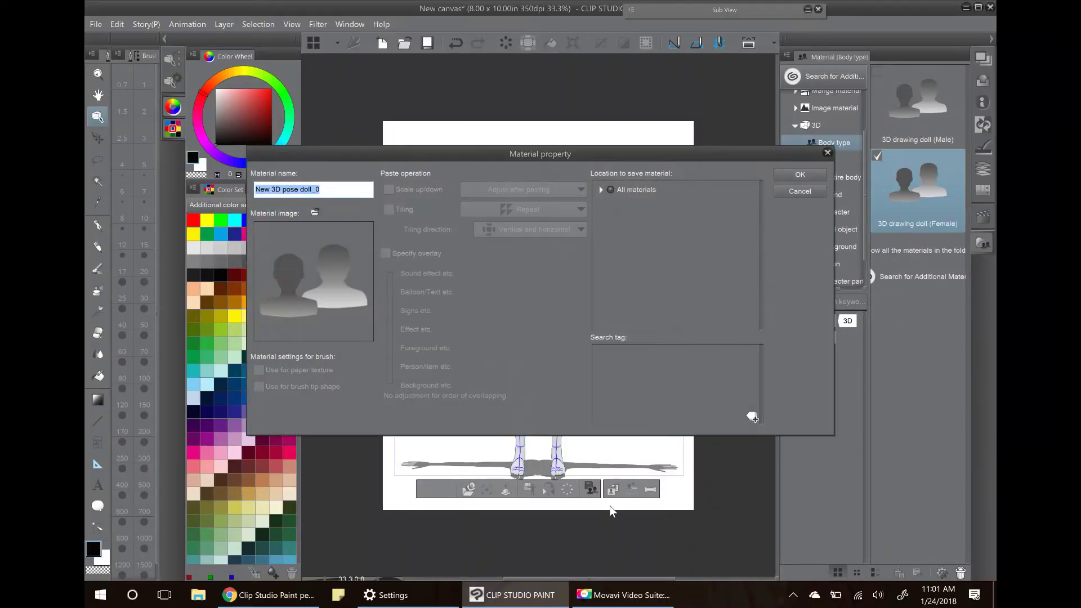
pyautogui.click(800, 190)
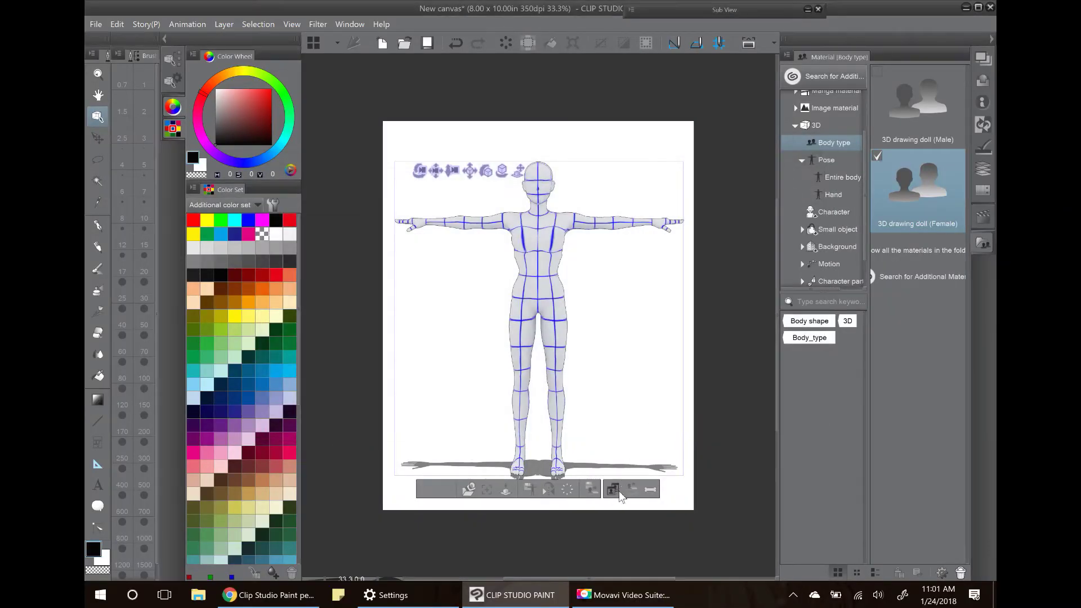
# Try minimum, maximum and medium heights on the female doll with the body size adjustment.
pyautogui.click(613, 489)
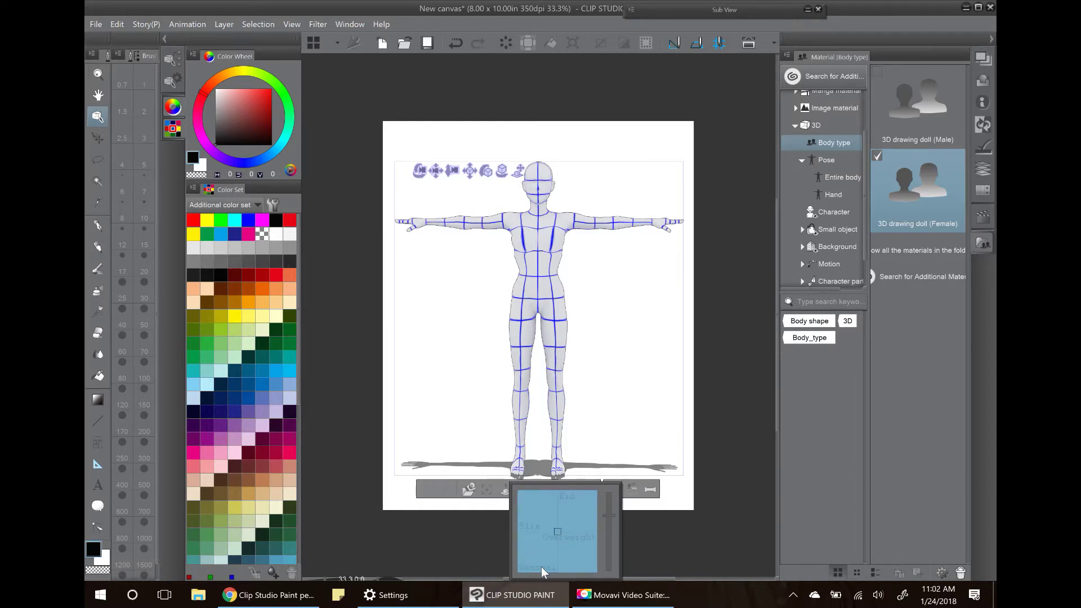
pyautogui.click(608, 515)
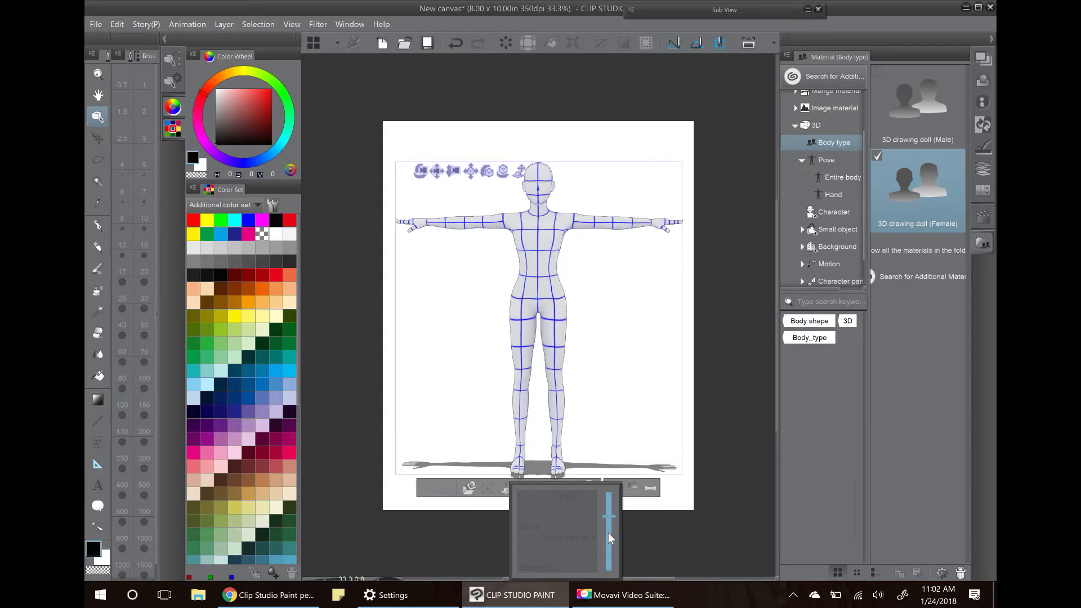
pyautogui.moveTo(607, 549); pyautogui.dragTo(606, 575)
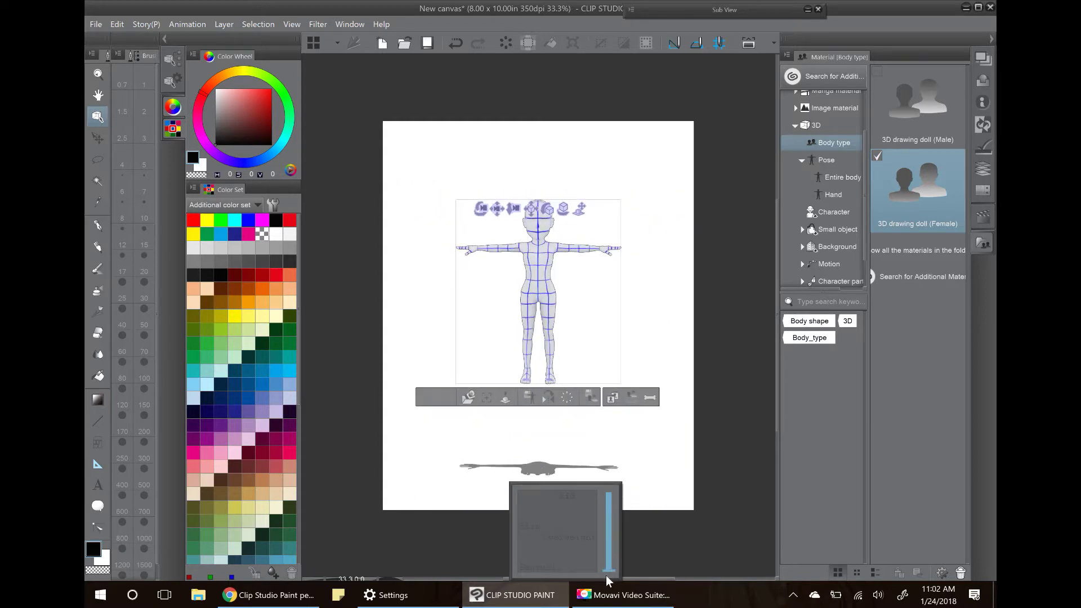
pyautogui.click(606, 546)
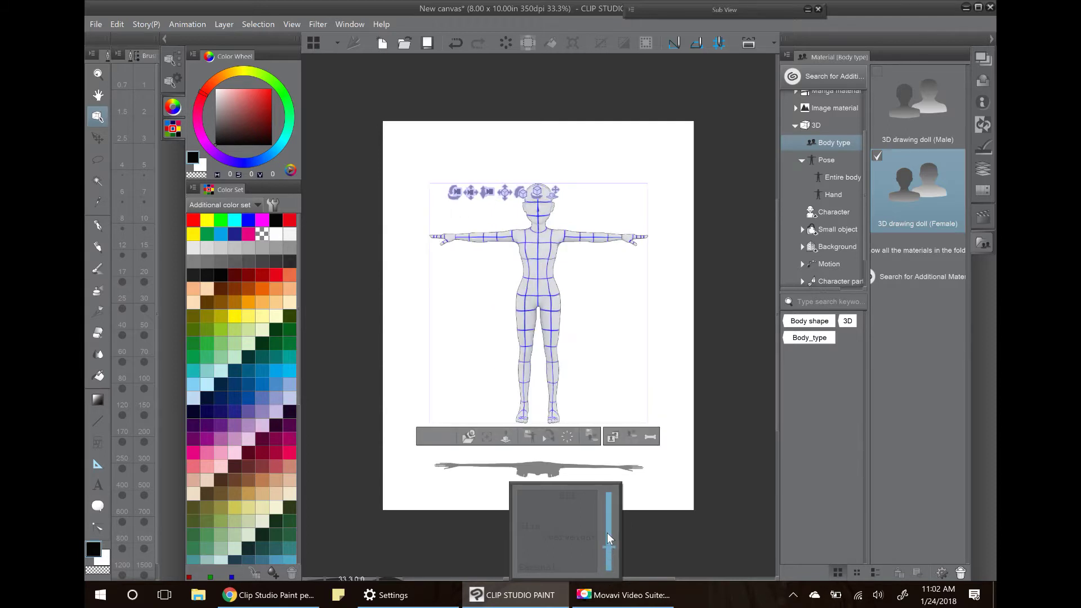
pyautogui.click(610, 498)
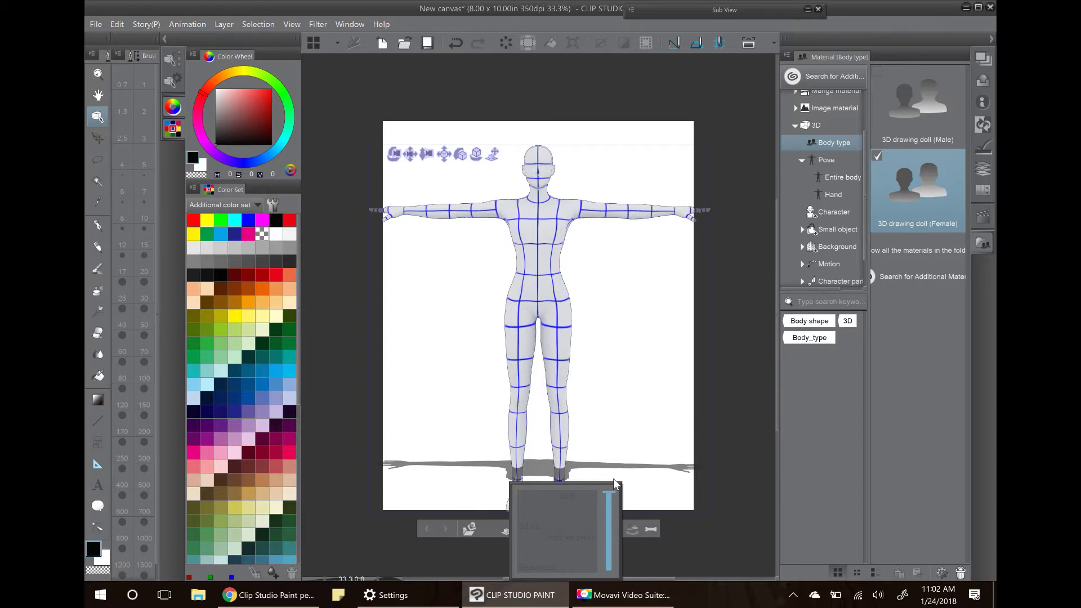
pyautogui.click(608, 539)
pyautogui.click(608, 539)
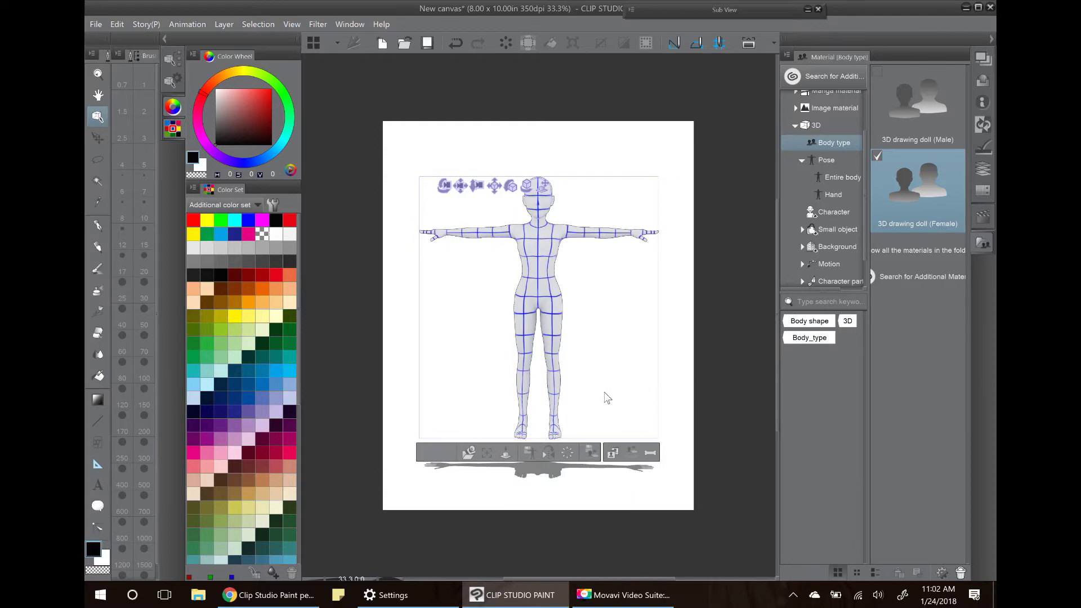
pyautogui.moveTo(663, 387)
pyautogui.mouseDown()
pyautogui.moveTo(557, 389)
pyautogui.moveTo(769, 385)
pyautogui.moveTo(652, 402)
pyautogui.moveTo(662, 398)
pyautogui.mouseUp()
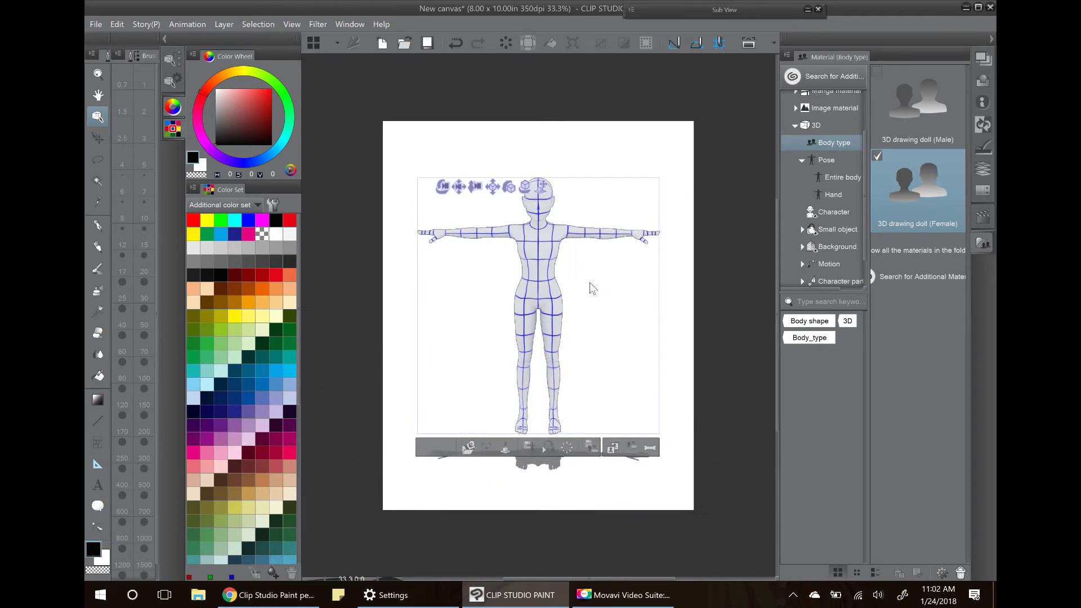
# Delete the adjusted doll and place a fresh 3D drawing doll (Female) on the canvas.
pyautogui.press('Delete')
pyautogui.moveTo(901, 102); pyautogui.dragTo(897, 129)
pyautogui.moveTo(918, 189)
pyautogui.mouseDown()
pyautogui.moveTo(532, 321)
pyautogui.moveTo(549, 330)
pyautogui.mouseUp()
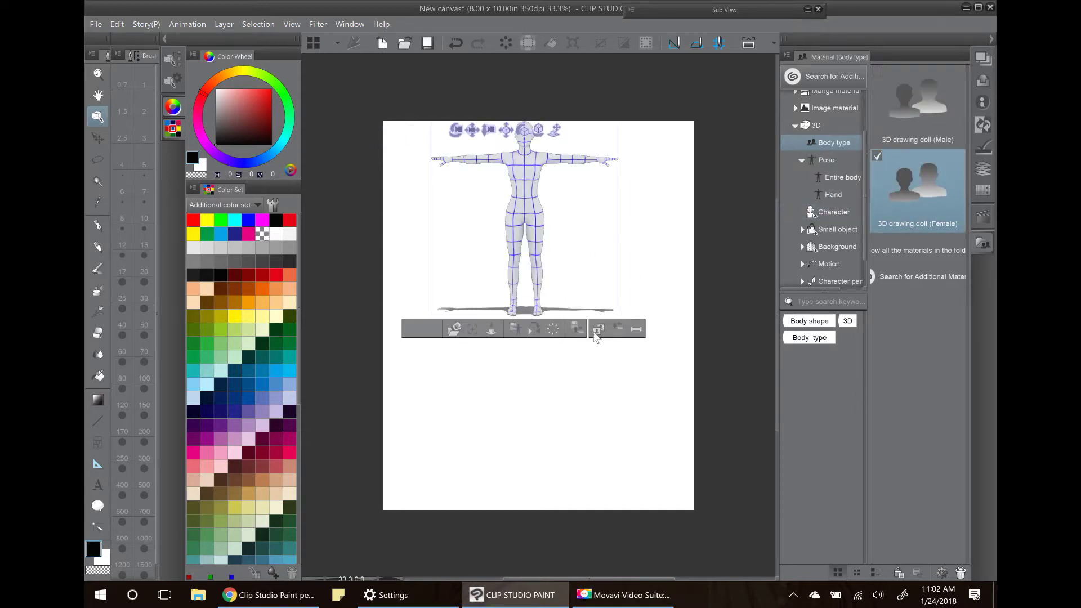
# Reposition the 3D camera around the new doll and zoom in until the figure fills most of the canvas.
pyautogui.moveTo(589, 214); pyautogui.dragTo(600, 285)
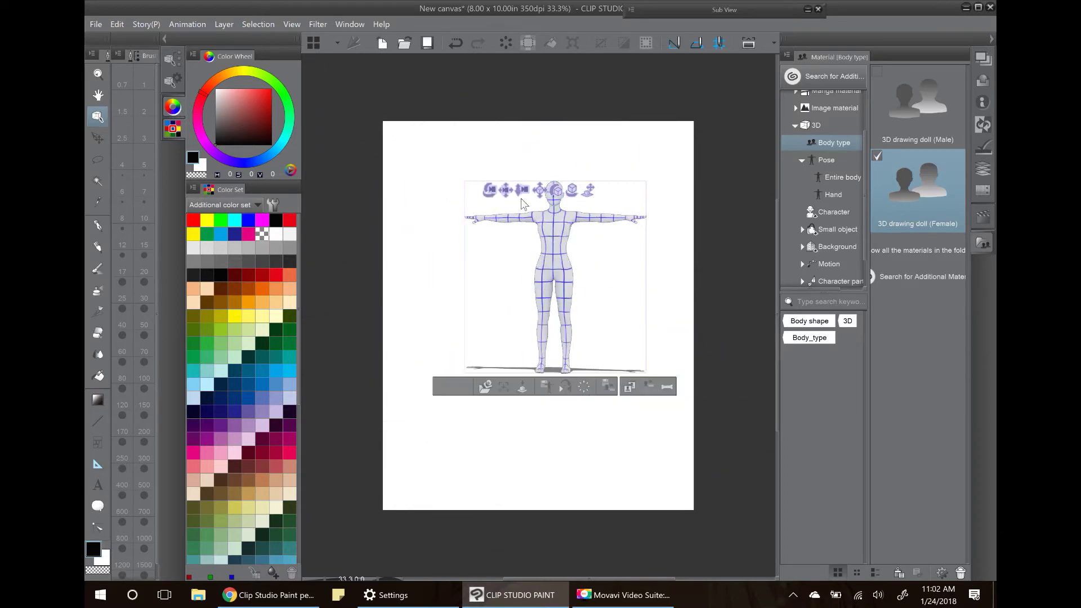
pyautogui.moveTo(506, 191); pyautogui.dragTo(498, 233)
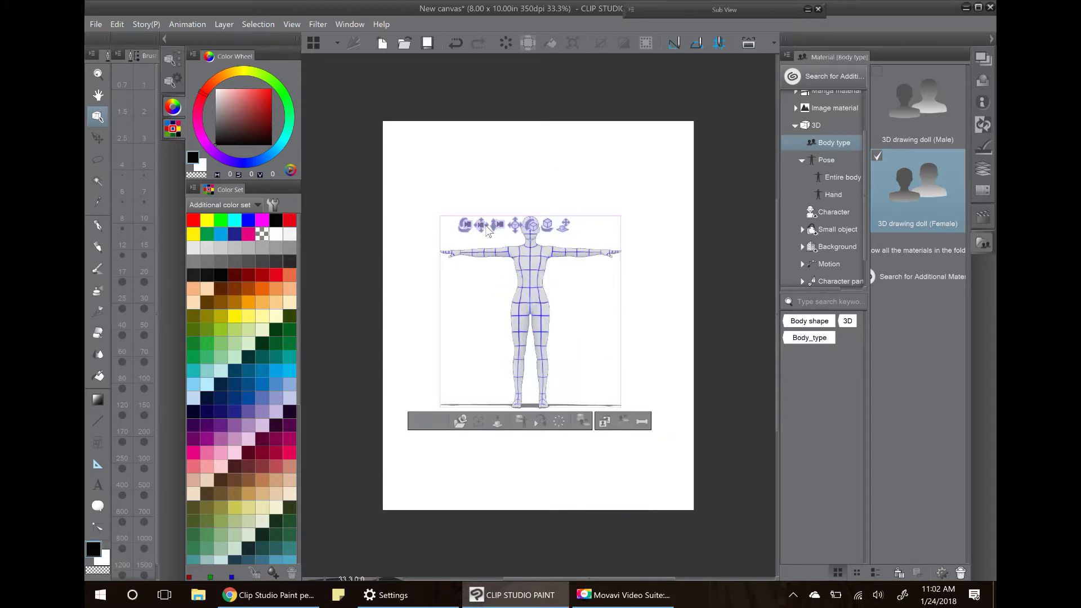
pyautogui.moveTo(493, 231); pyautogui.dragTo(495, 290)
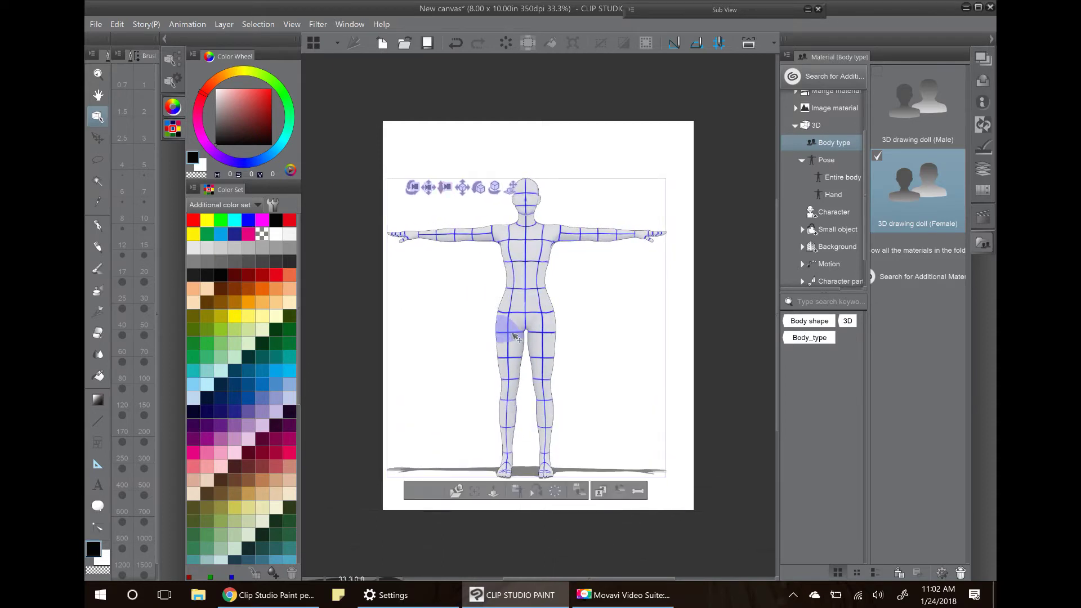
# Reduce the doll's overall height and set its head width to -5 in the individual body part sizes.
pyautogui.click(602, 499)
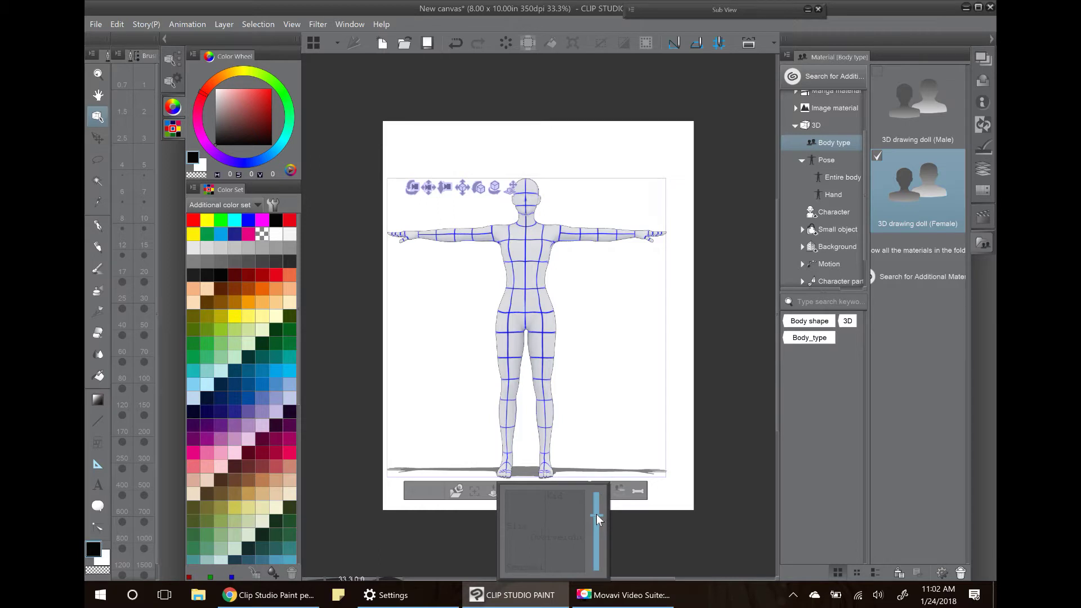
pyautogui.moveTo(596, 516); pyautogui.dragTo(596, 534)
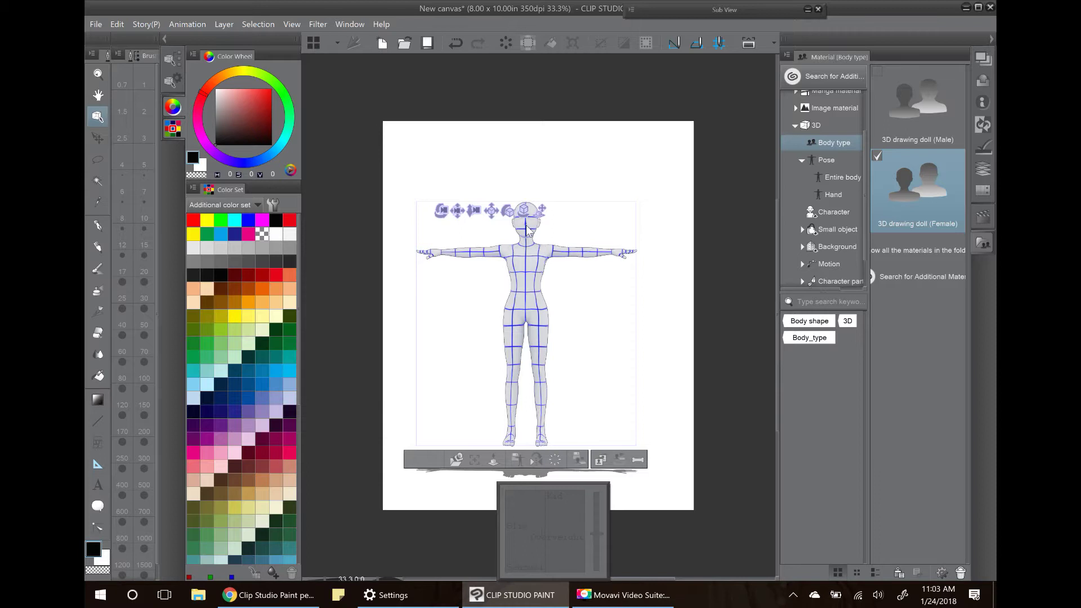
pyautogui.click(638, 460)
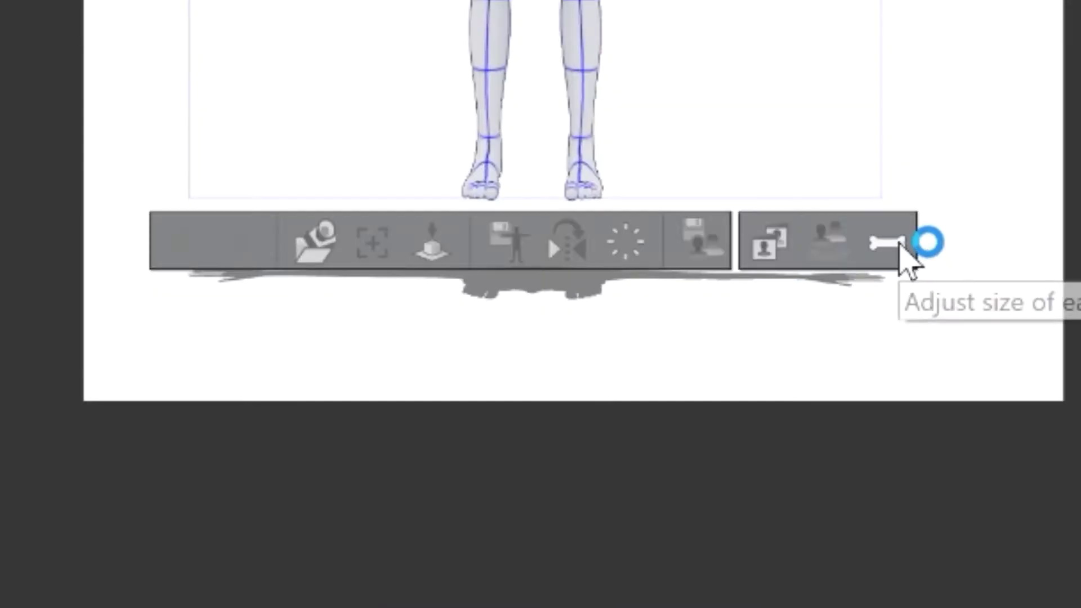
pyautogui.click(899, 247)
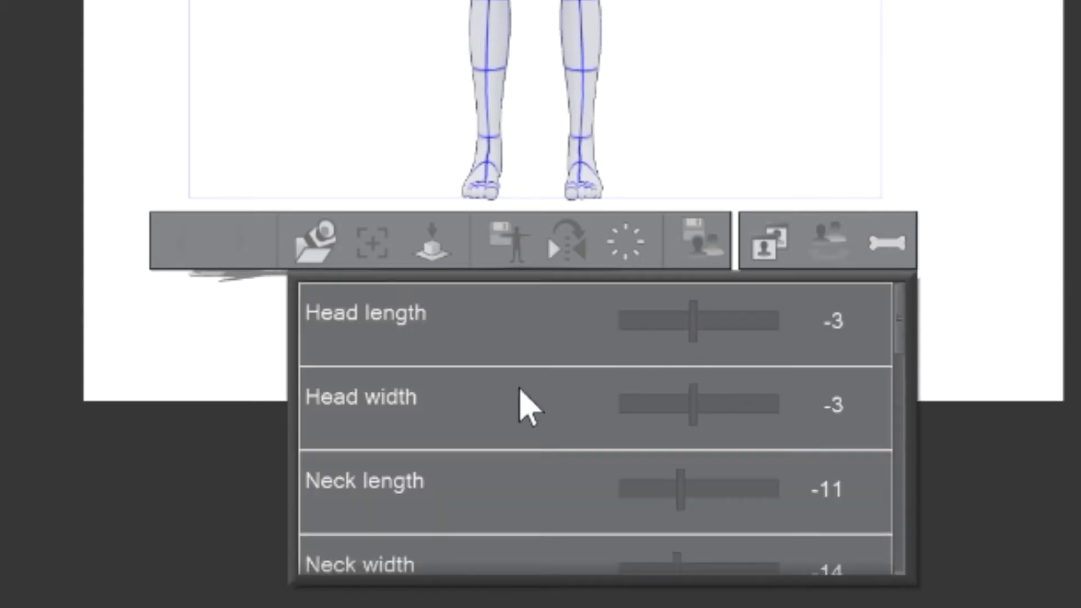
pyautogui.click(624, 418)
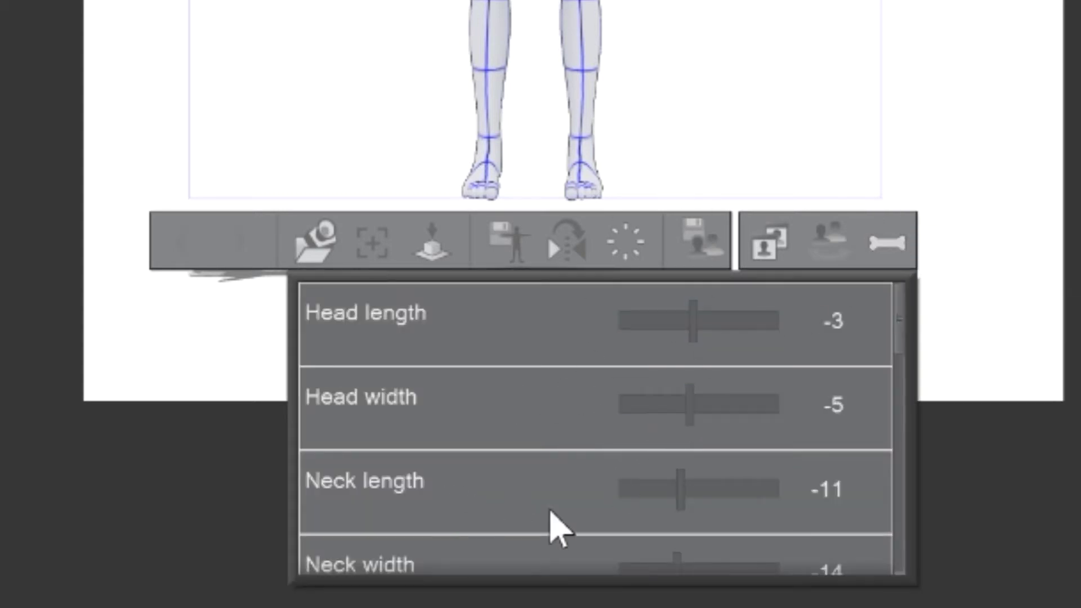
pyautogui.moveTo(896, 322); pyautogui.dragTo(776, 303)
pyautogui.moveTo(577, 482)
pyautogui.mouseDown()
pyautogui.moveTo(634, 485)
pyautogui.moveTo(545, 488)
pyautogui.moveTo(575, 487)
pyautogui.mouseUp()
pyautogui.click(639, 459)
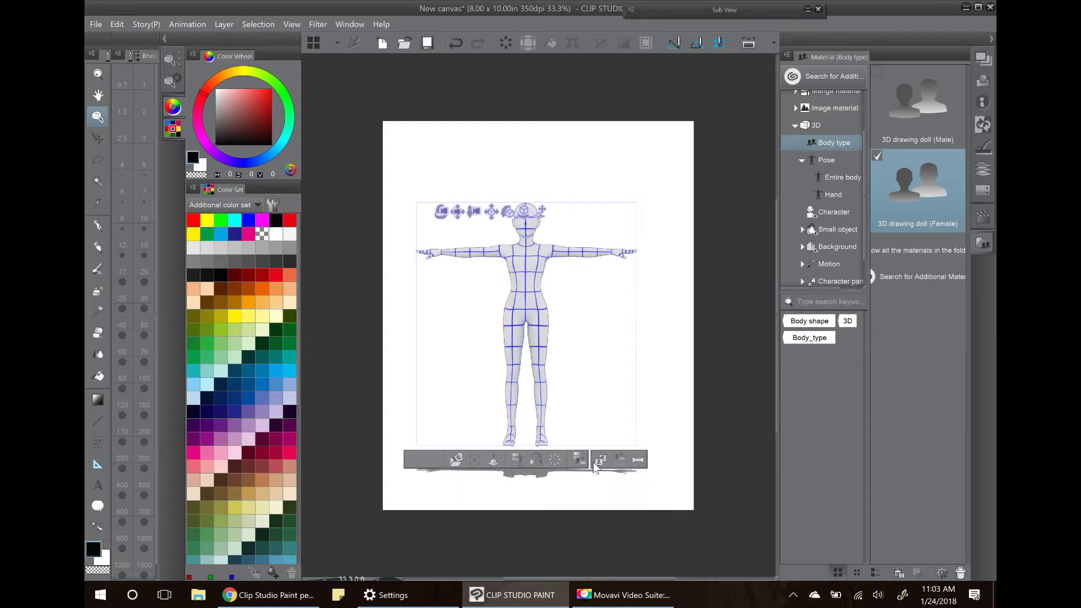
pyautogui.click(600, 460)
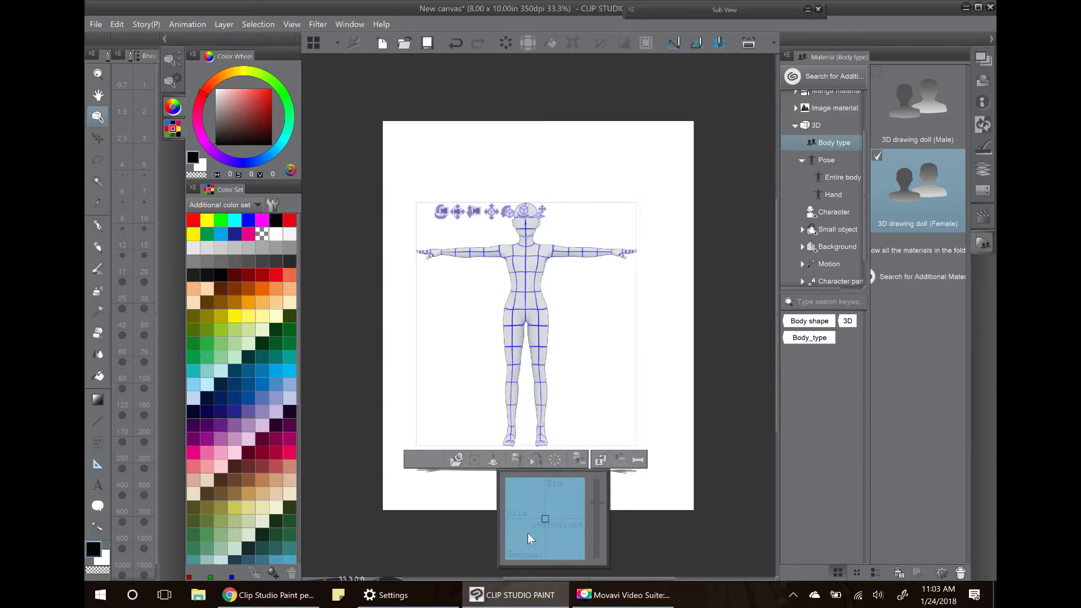
pyautogui.click(600, 460)
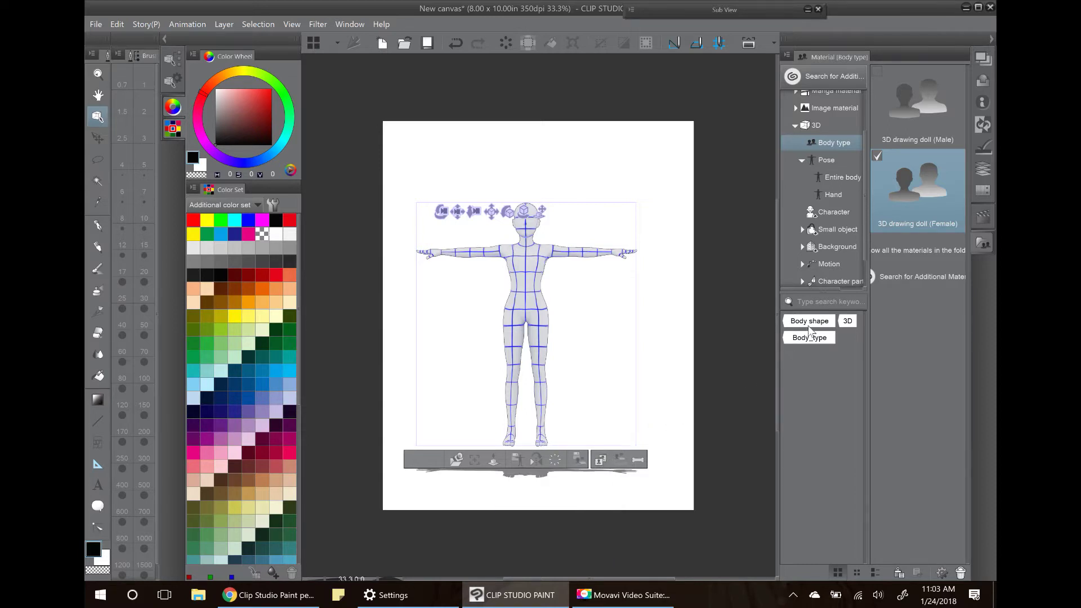
# Apply the An_standing pose from the 3D pose materials to the female doll and enlarge the figure to nearly the canvas height.
pyautogui.scroll(-1, 839, 226)
pyautogui.click(833, 192)
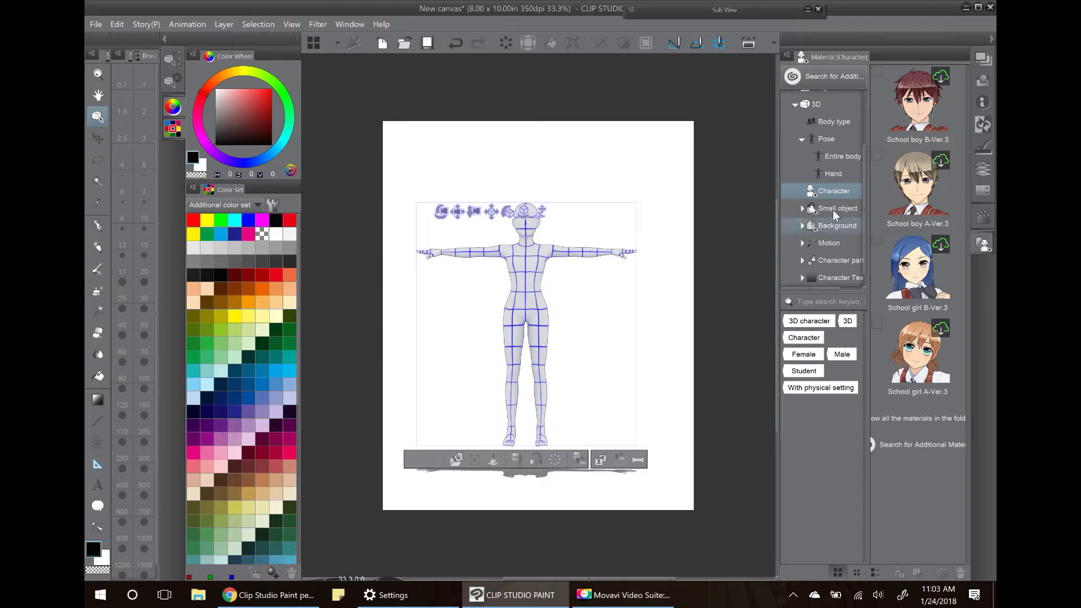
pyautogui.click(826, 138)
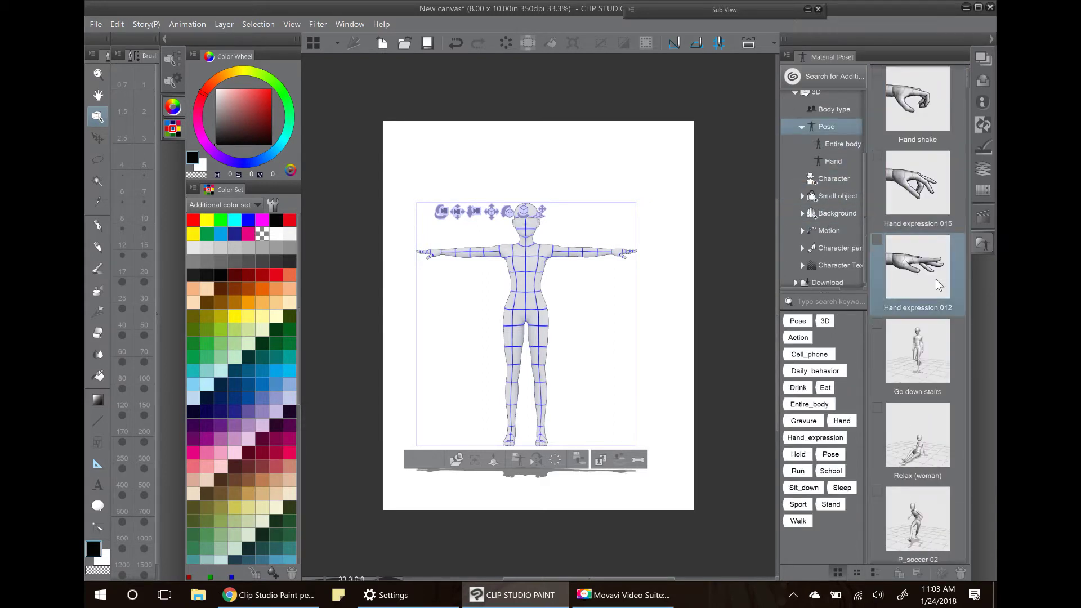
pyautogui.scroll(-5, 936, 278)
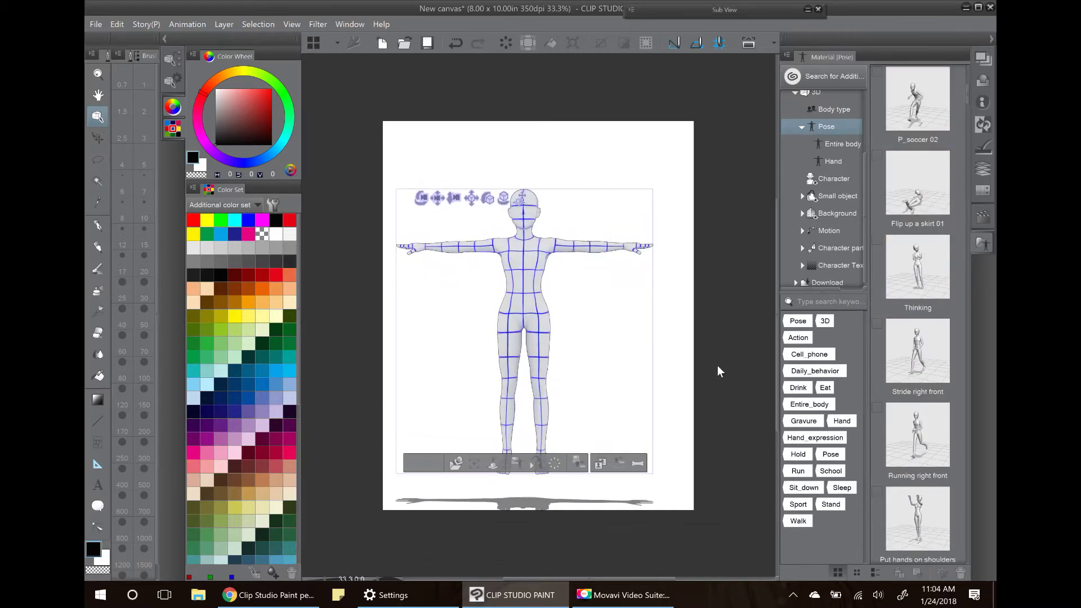
pyautogui.click(926, 307)
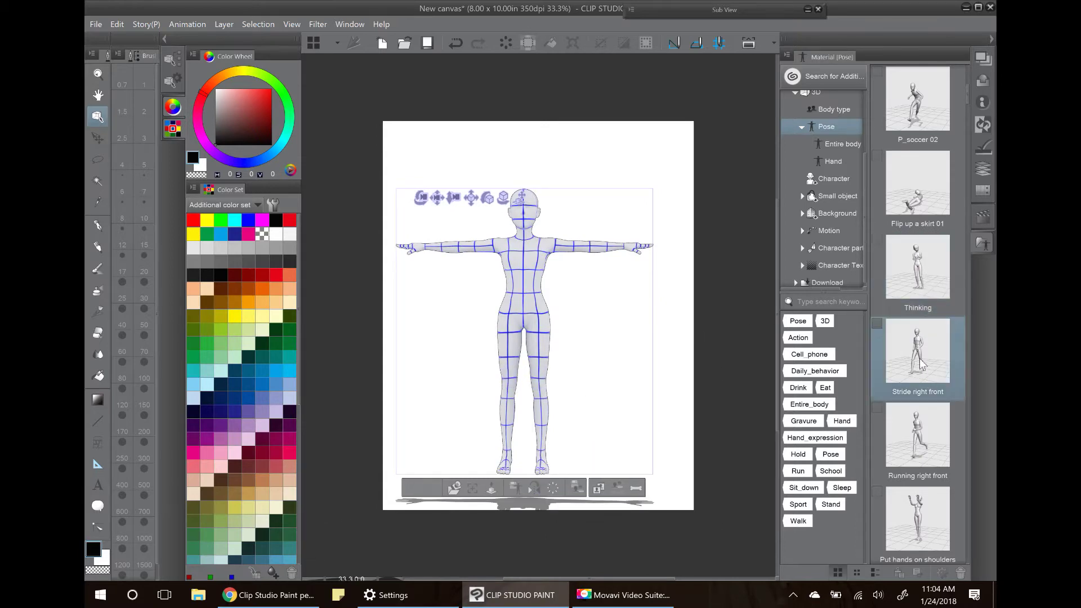
pyautogui.scroll(-3, 907, 312)
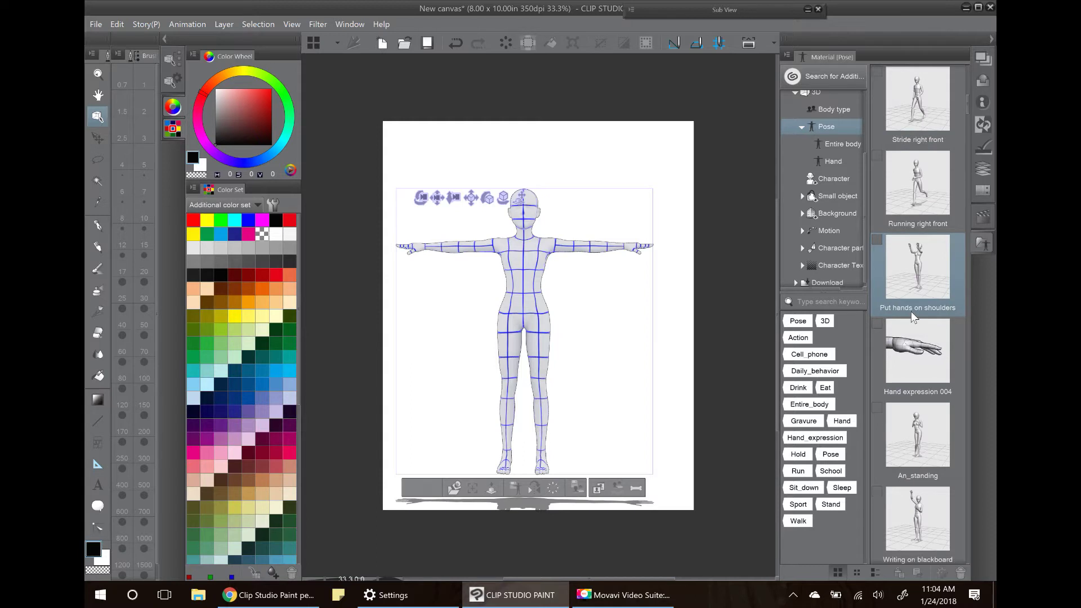
pyautogui.scroll(-1, 912, 315)
pyautogui.moveTo(939, 359); pyautogui.dragTo(520, 292)
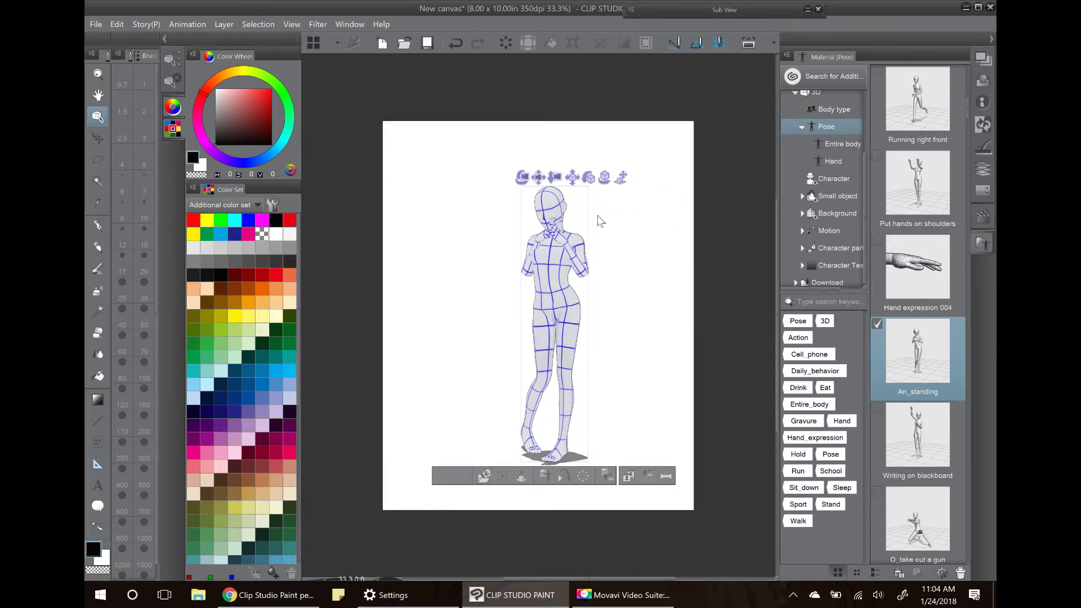
pyautogui.moveTo(554, 179); pyautogui.dragTo(539, 293)
pyautogui.moveTo(596, 156)
pyautogui.mouseDown()
pyautogui.moveTo(588, 151)
pyautogui.moveTo(593, 163)
pyautogui.moveTo(614, 157)
pyautogui.moveTo(601, 144)
pyautogui.mouseUp()
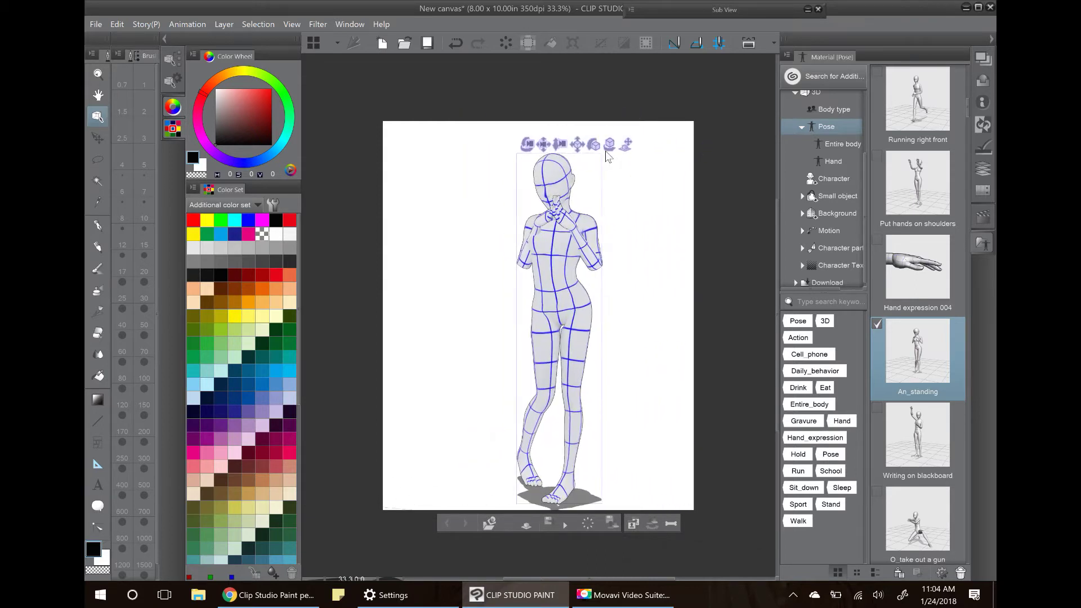
# Repose the doll's arms so one hand is raised beside the head and the other is held out from the shoulder.
pyautogui.click(526, 256)
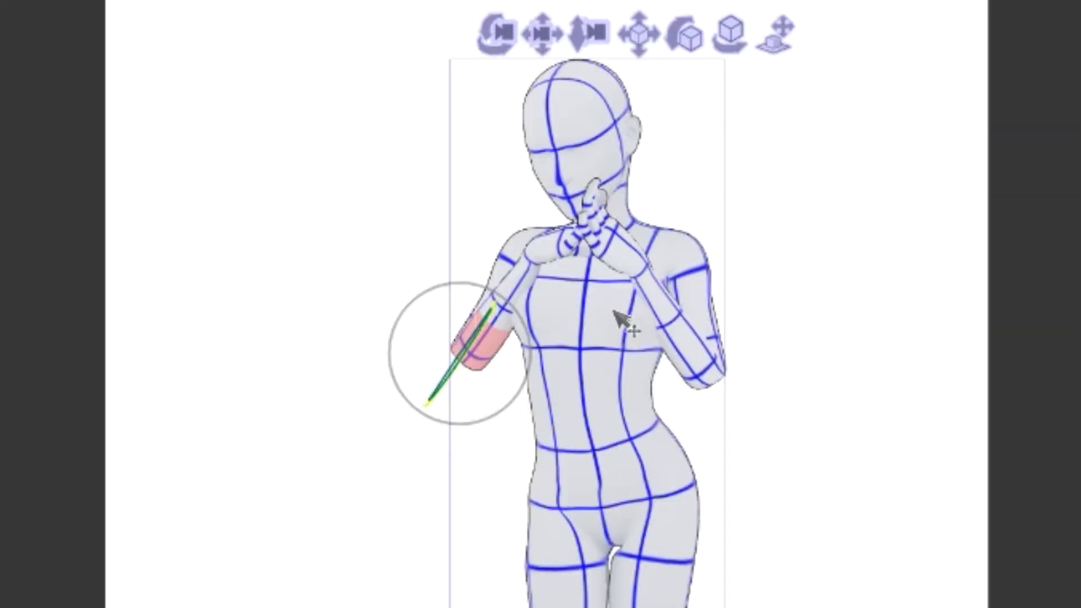
pyautogui.moveTo(710, 380); pyautogui.dragTo(767, 313)
pyautogui.click(549, 255)
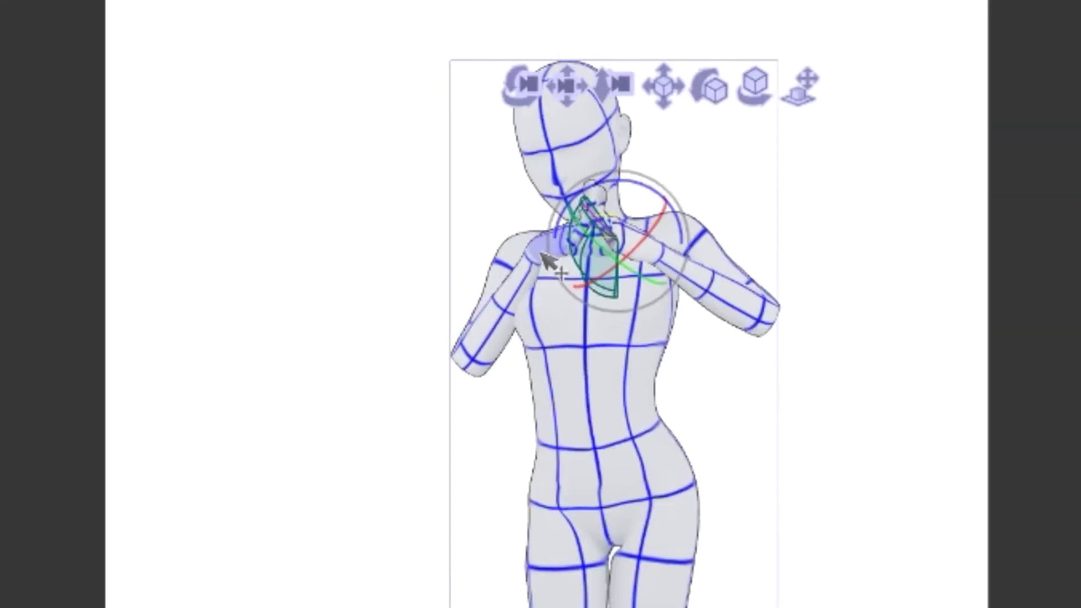
pyautogui.moveTo(549, 255); pyautogui.dragTo(302, 274)
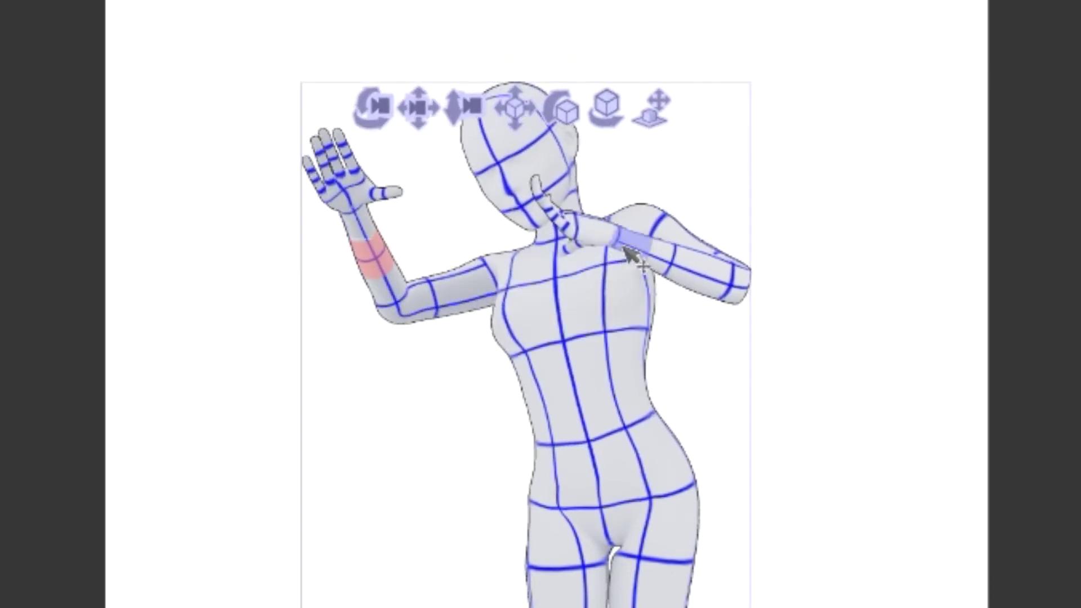
pyautogui.click(644, 197)
pyautogui.moveTo(644, 198); pyautogui.dragTo(881, 242)
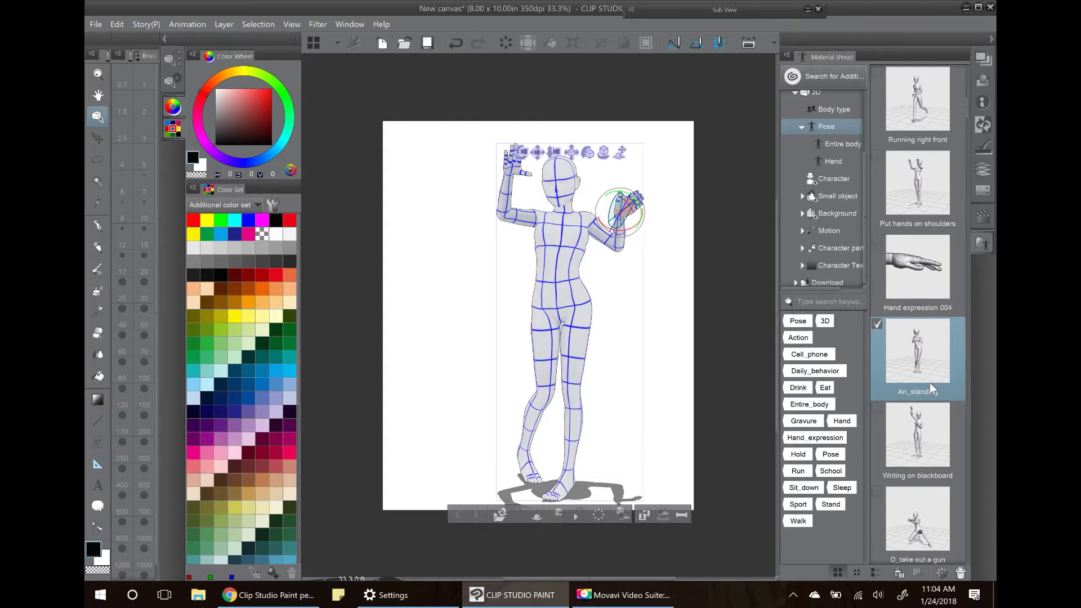
pyautogui.scroll(-2, 930, 384)
pyautogui.scroll(-2, 930, 383)
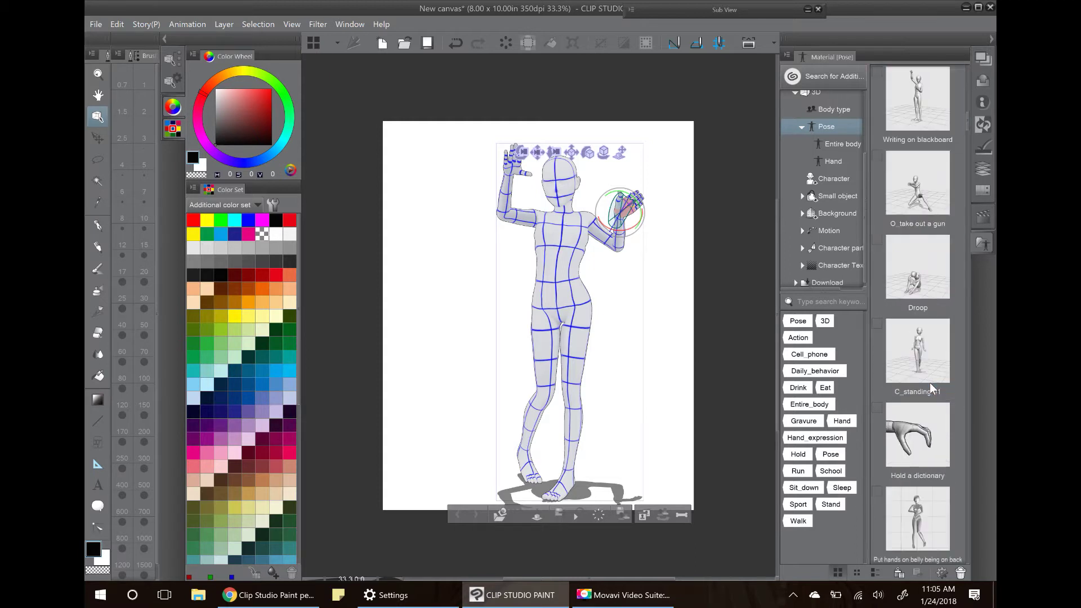
pyautogui.scroll(-2, 930, 383)
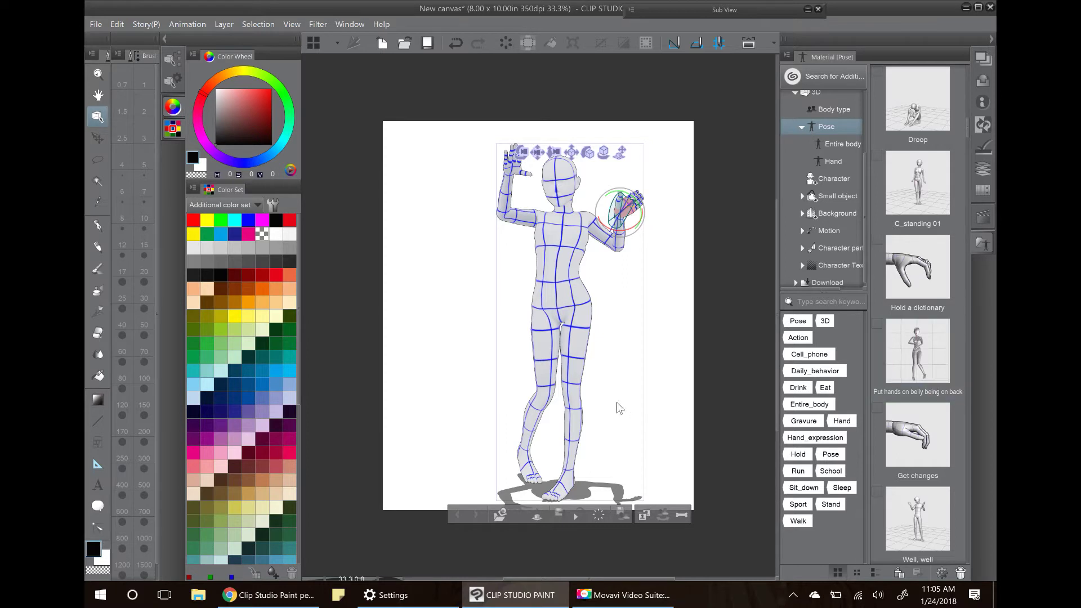
pyautogui.click(676, 340)
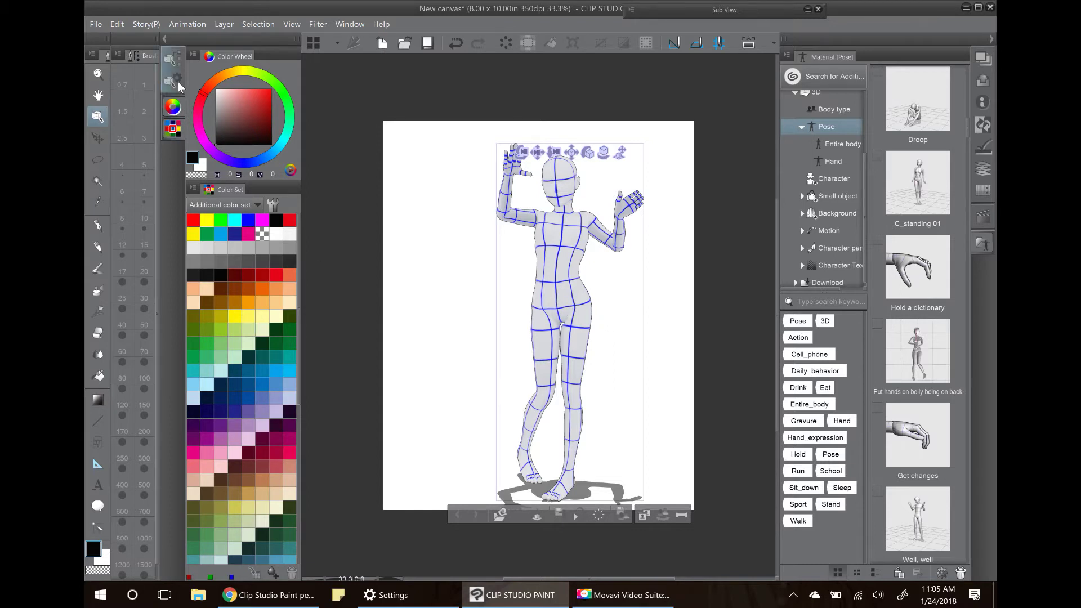
pyautogui.click(170, 58)
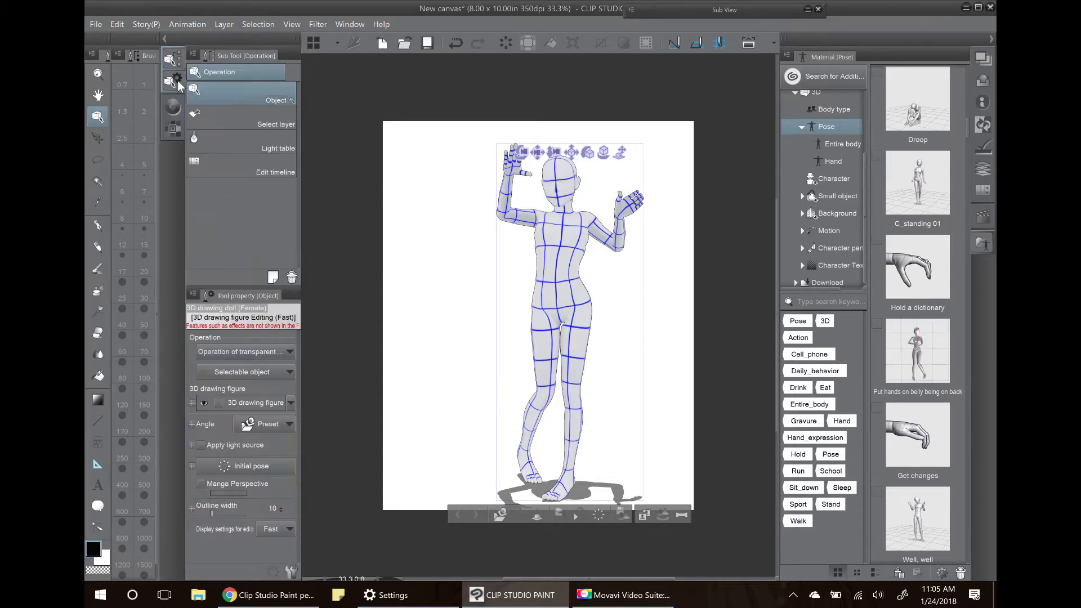
pyautogui.click(175, 123)
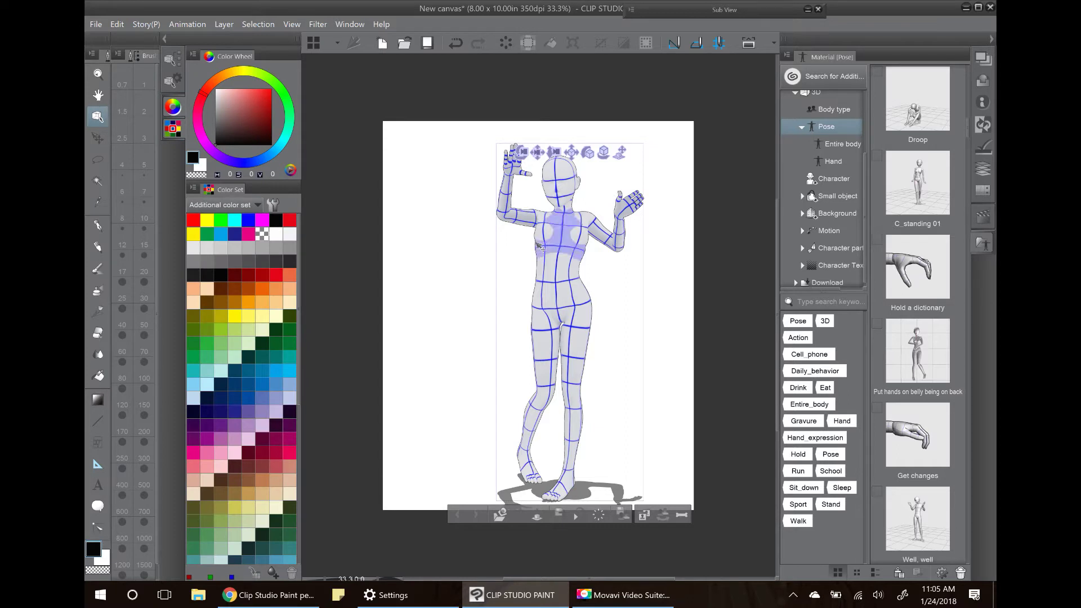
# Try resetting the doll to its initial pose and undo the reset.
pyautogui.click(174, 72)
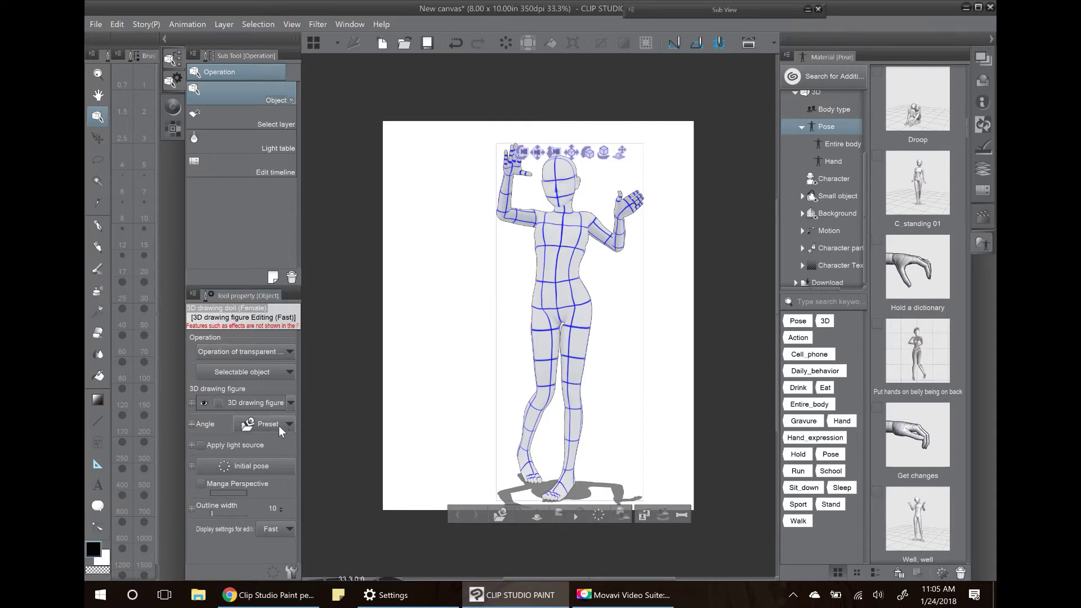
pyautogui.click(254, 468)
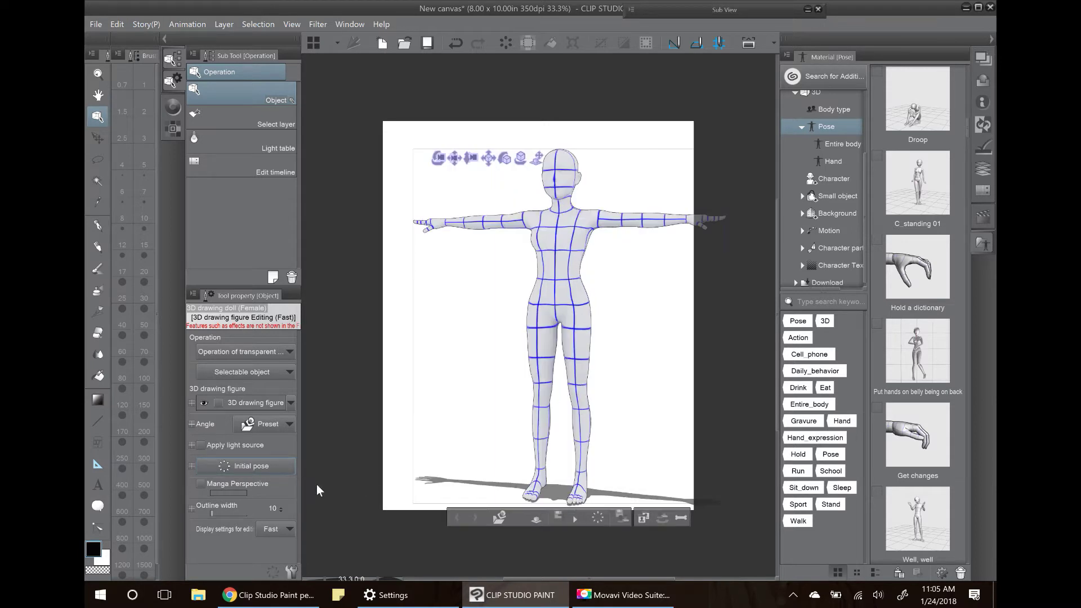
pyautogui.hotkey('ctrl', 'z')
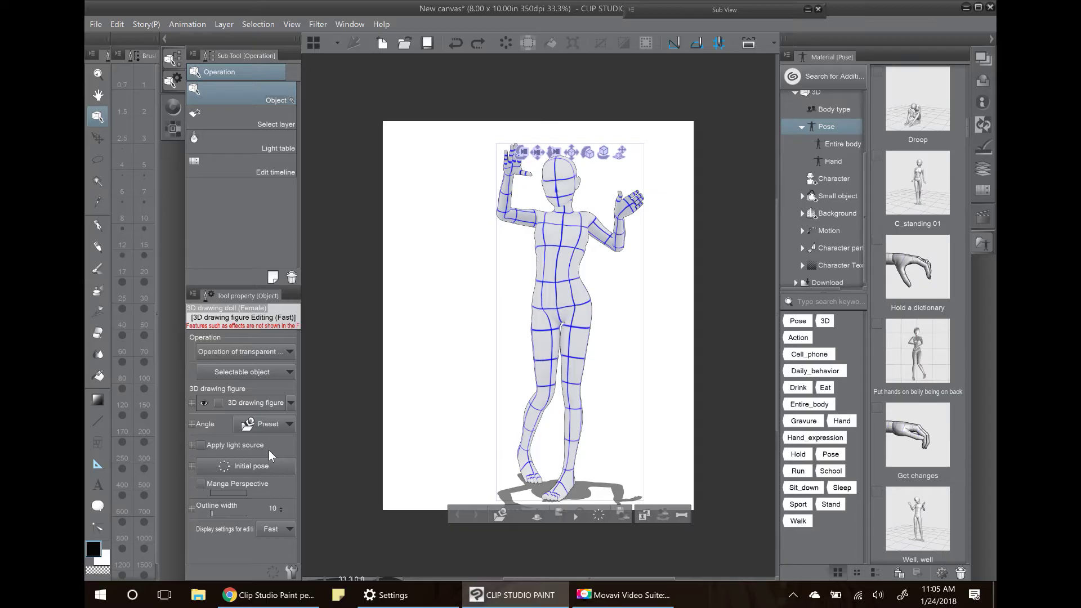
# Turn on Apply light source for the doll and expand its light source settings.
pyautogui.click(204, 447)
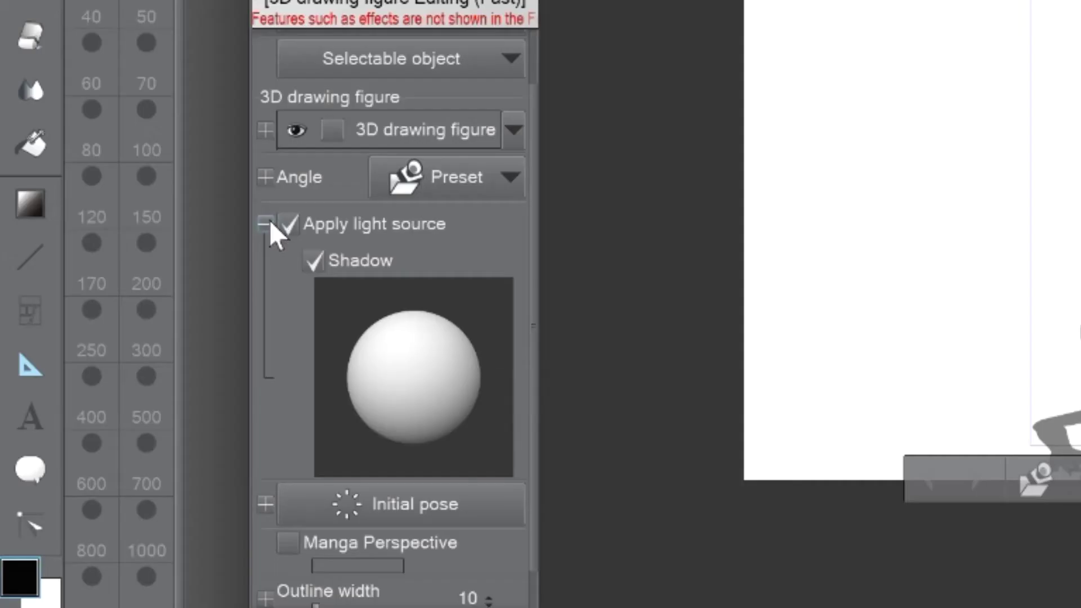
pyautogui.click(192, 408)
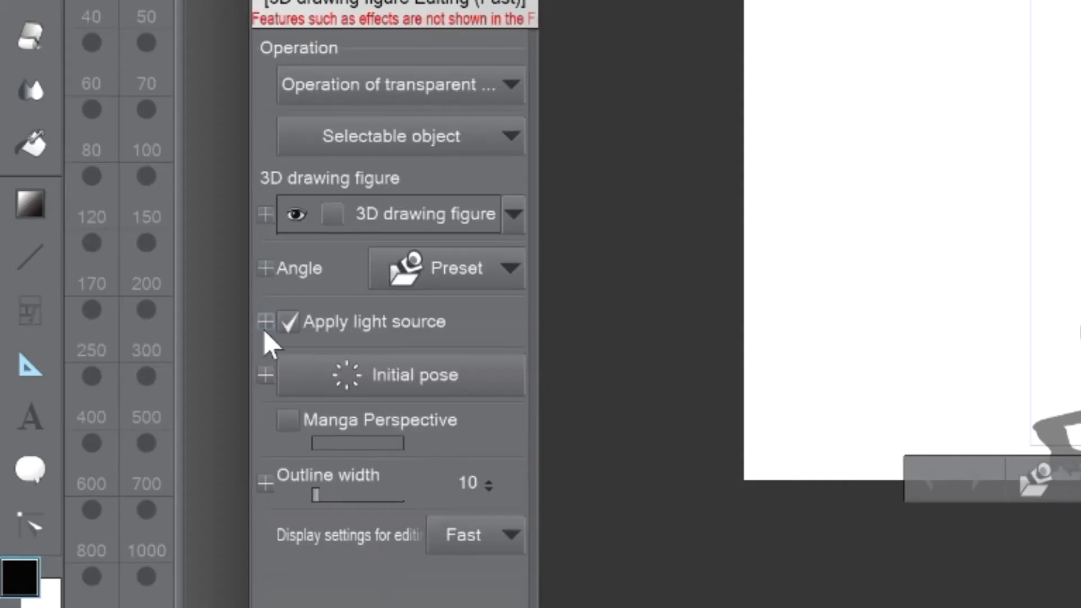
pyautogui.click(264, 326)
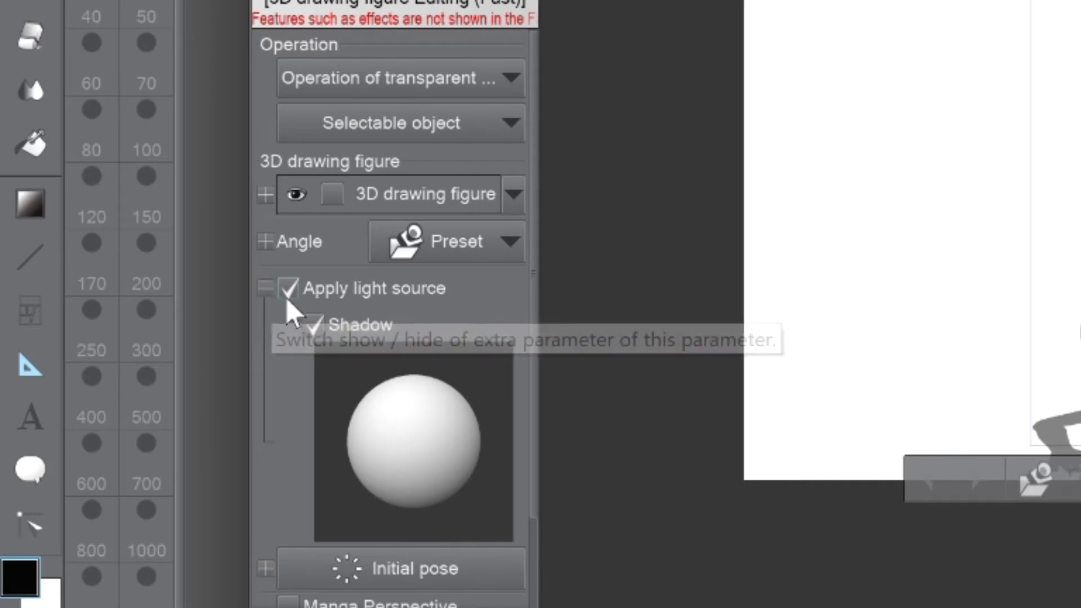
# Try lighting the doll from several directions with the light sphere and turn the light source off.
pyautogui.moveTo(390, 462)
pyautogui.mouseDown()
pyautogui.moveTo(377, 476)
pyautogui.moveTo(440, 468)
pyautogui.mouseUp()
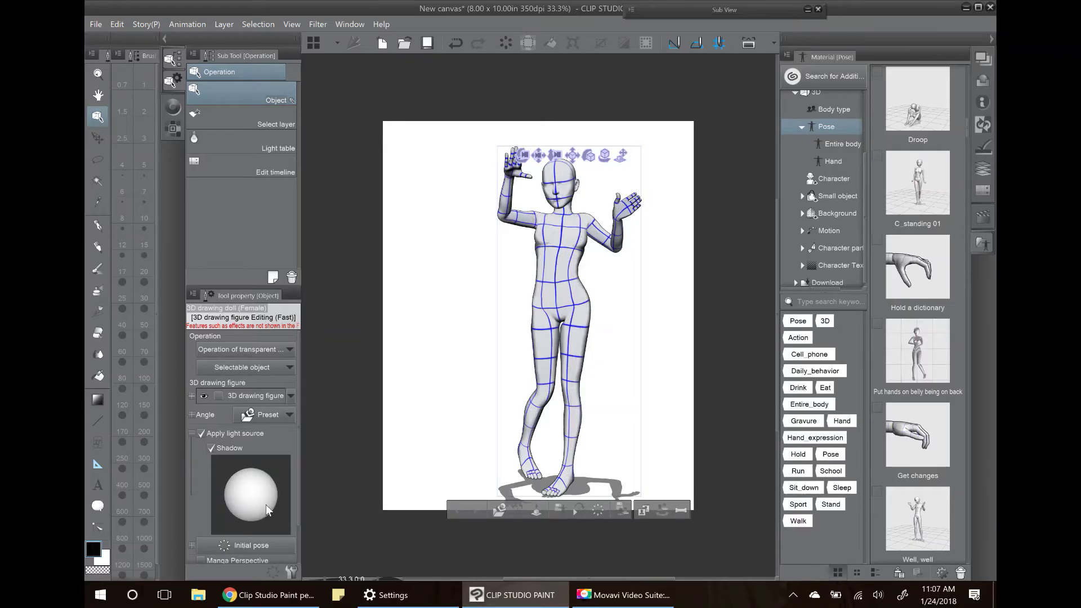
pyautogui.moveTo(266, 504)
pyautogui.mouseDown()
pyautogui.moveTo(261, 476)
pyautogui.moveTo(301, 426)
pyautogui.mouseUp()
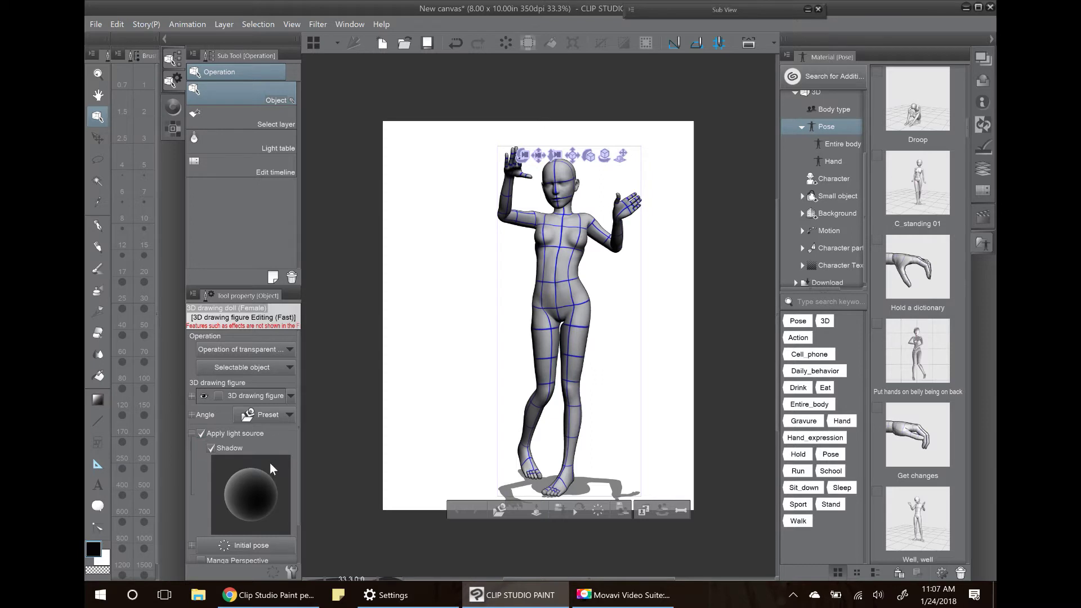
pyautogui.moveTo(258, 488); pyautogui.dragTo(197, 431)
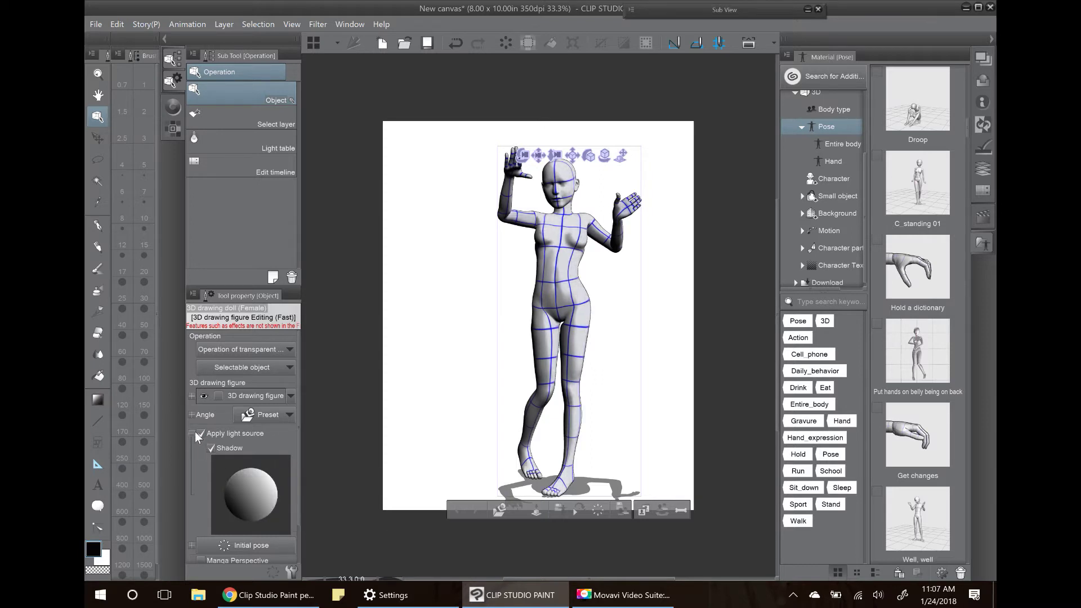
pyautogui.moveTo(236, 495)
pyautogui.mouseDown()
pyautogui.moveTo(307, 488)
pyautogui.moveTo(272, 488)
pyautogui.mouseUp()
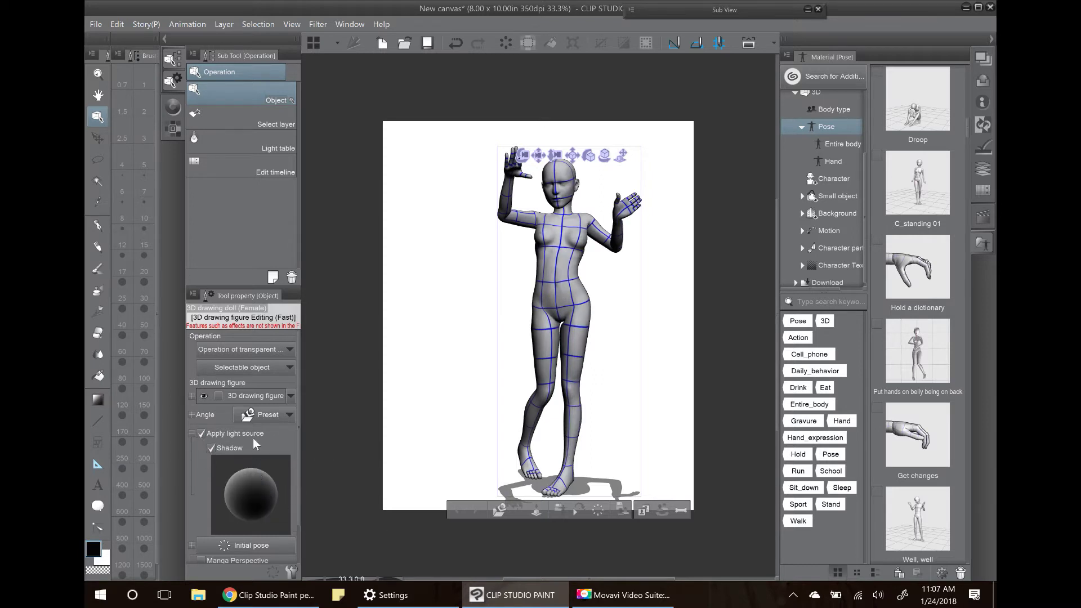
pyautogui.moveTo(242, 522); pyautogui.dragTo(245, 532)
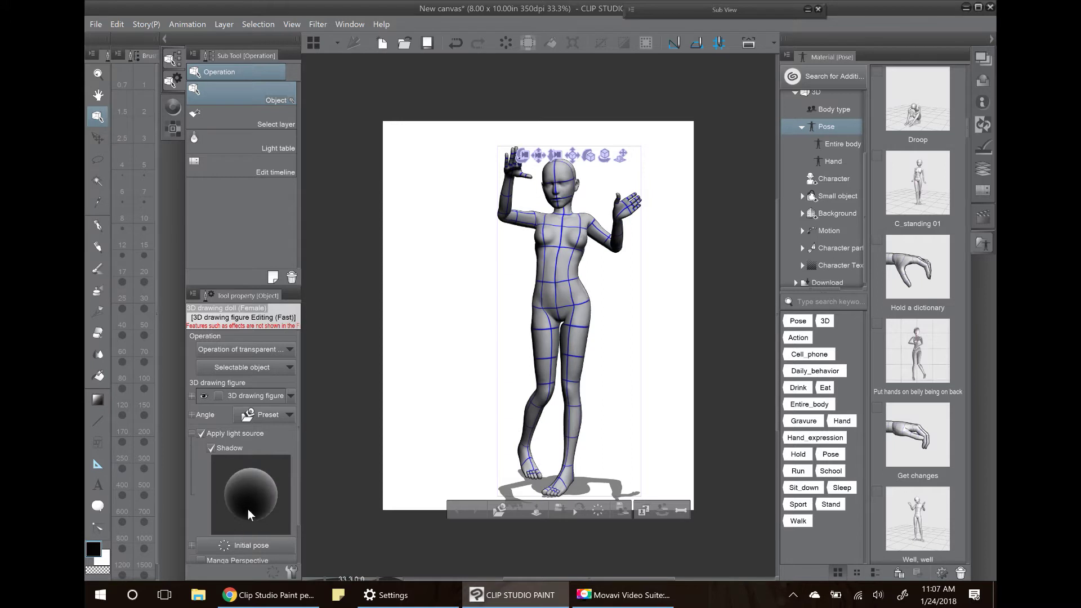
pyautogui.click(231, 546)
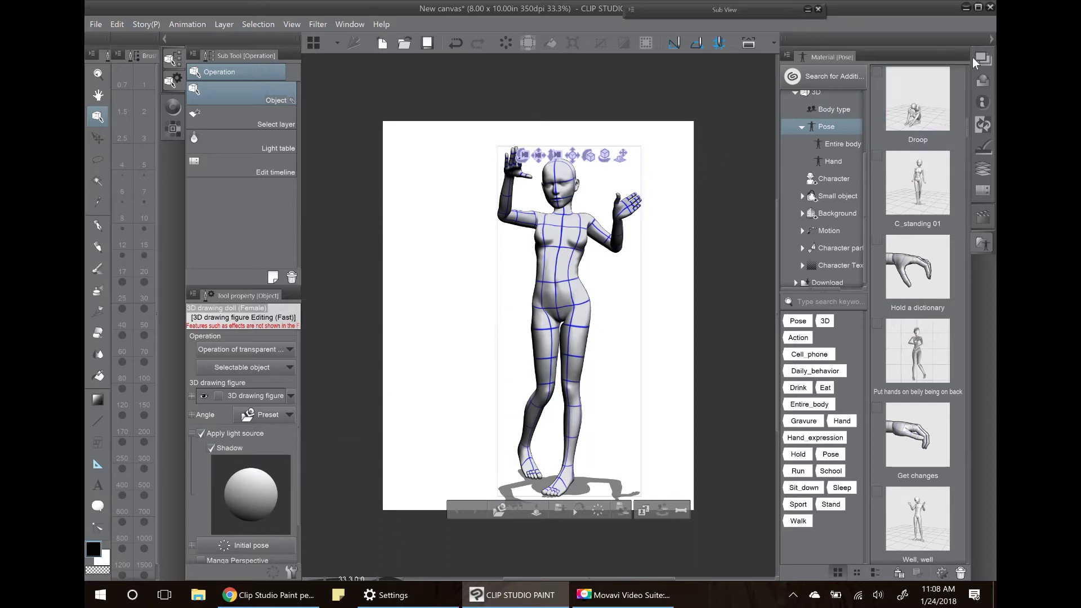
pyautogui.click(201, 432)
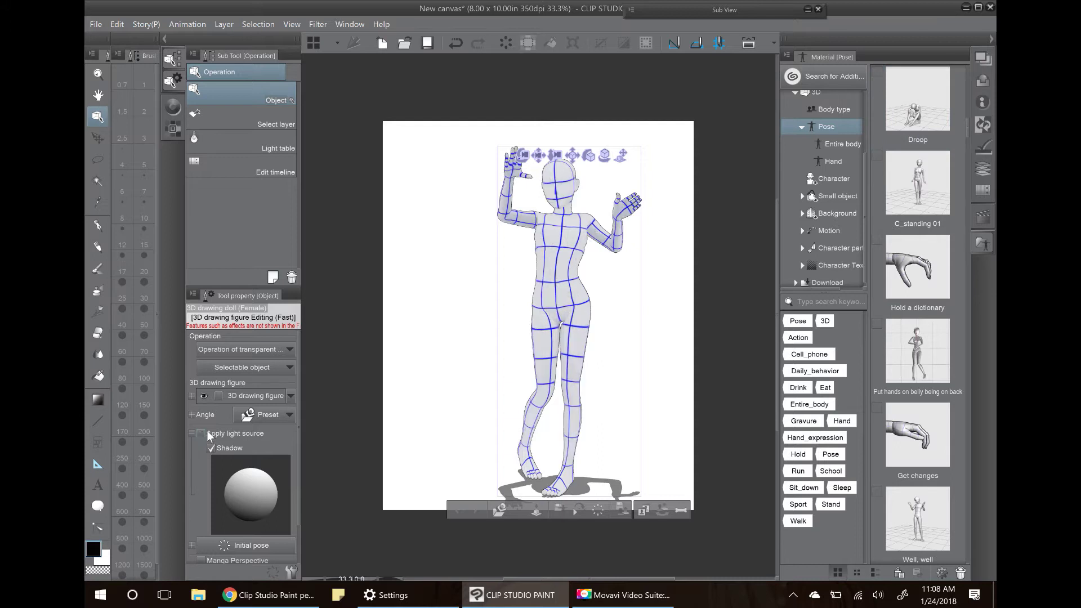
# Show the layer list at a narrower width and add a new raster layer above the 3D drawing doll layer.
pyautogui.click(982, 59)
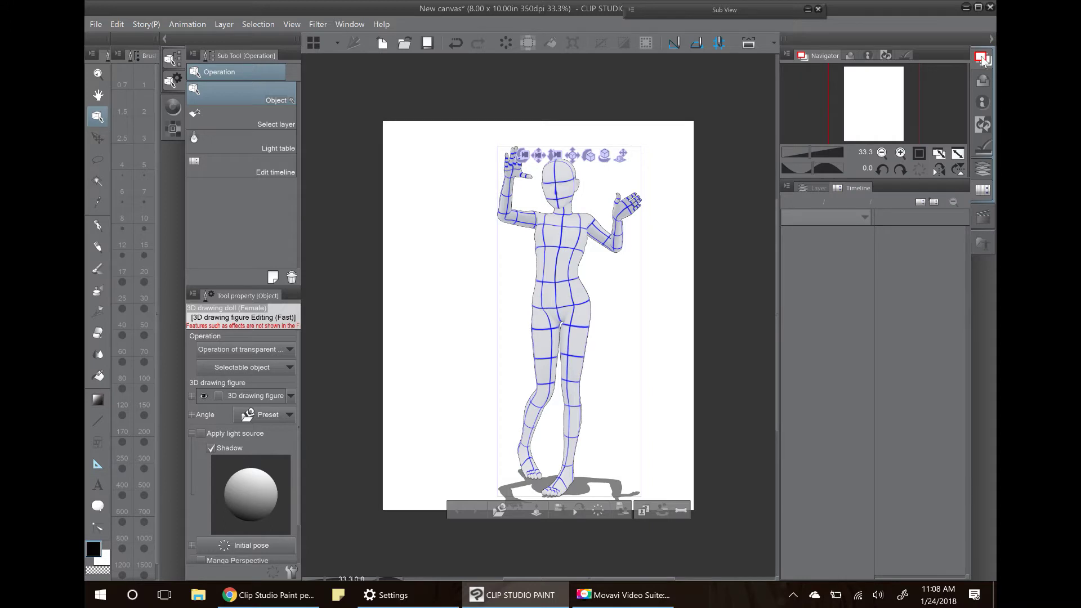
pyautogui.click(809, 186)
pyautogui.moveTo(775, 130); pyautogui.dragTo(839, 125)
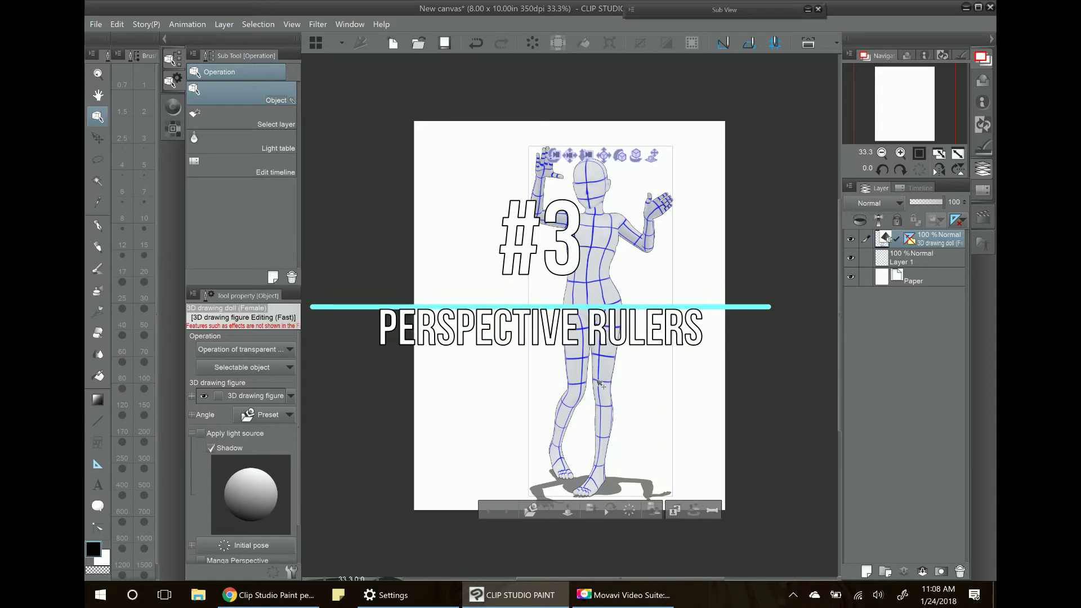
pyautogui.click(866, 572)
# Create a 2 points perspective ruler on a new layer.
pyautogui.click(221, 24)
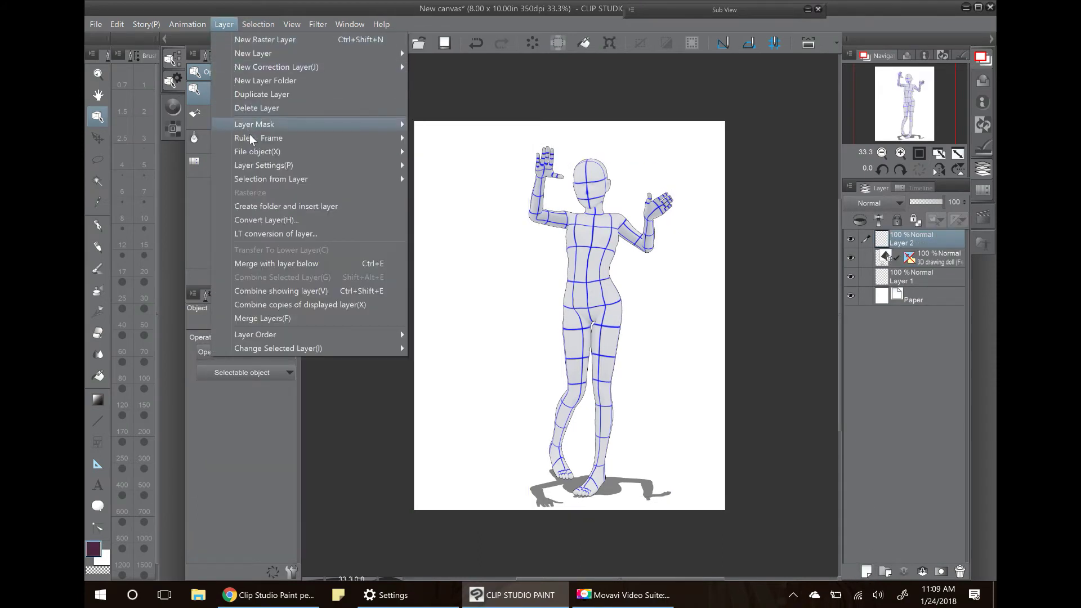
pyautogui.moveTo(250, 139)
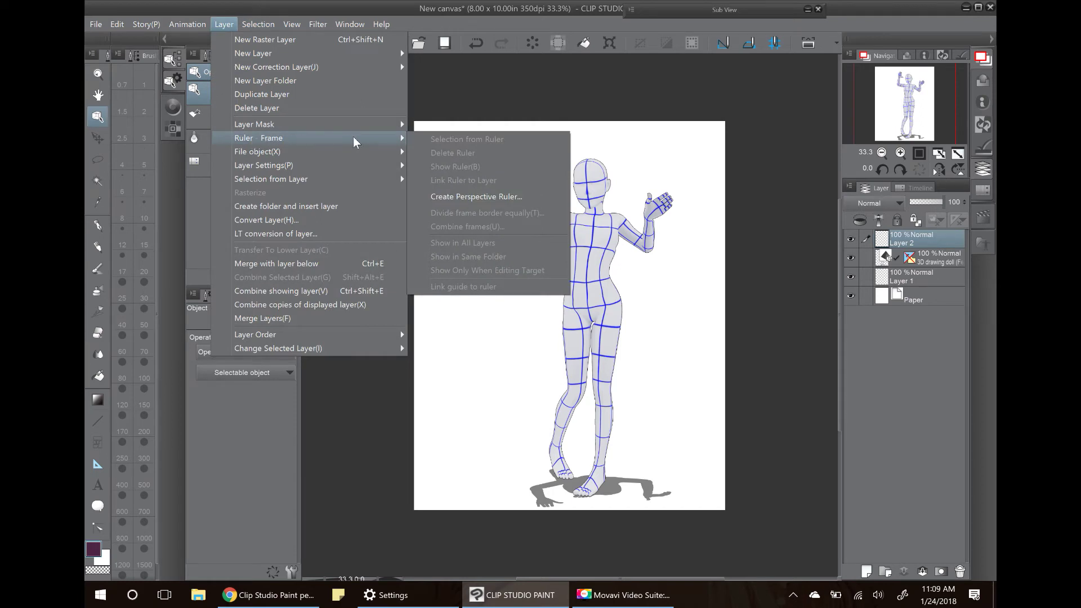
pyautogui.click(470, 198)
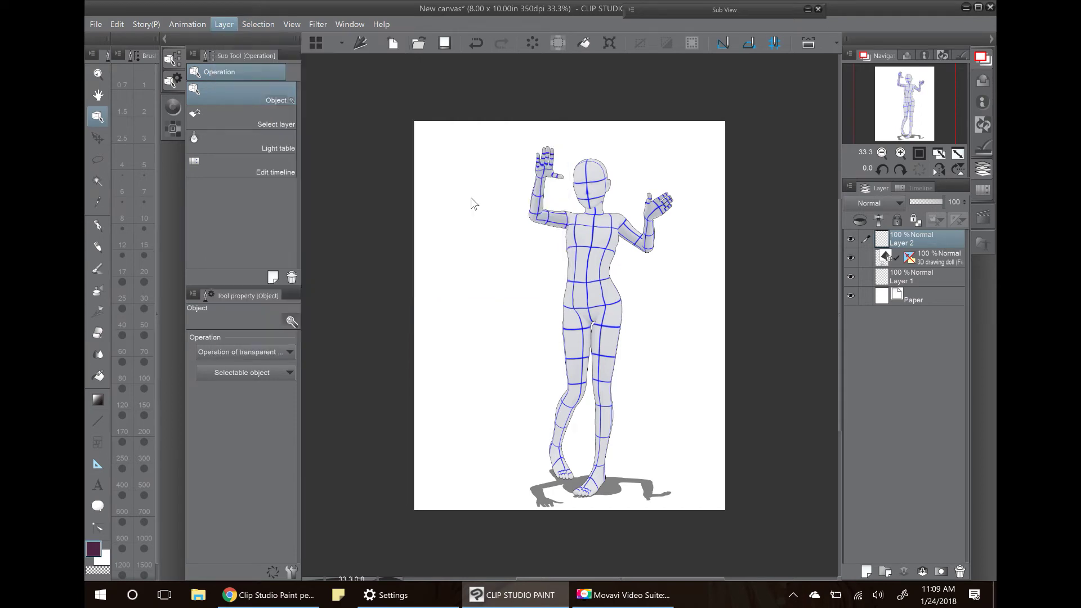
pyautogui.click(505, 275)
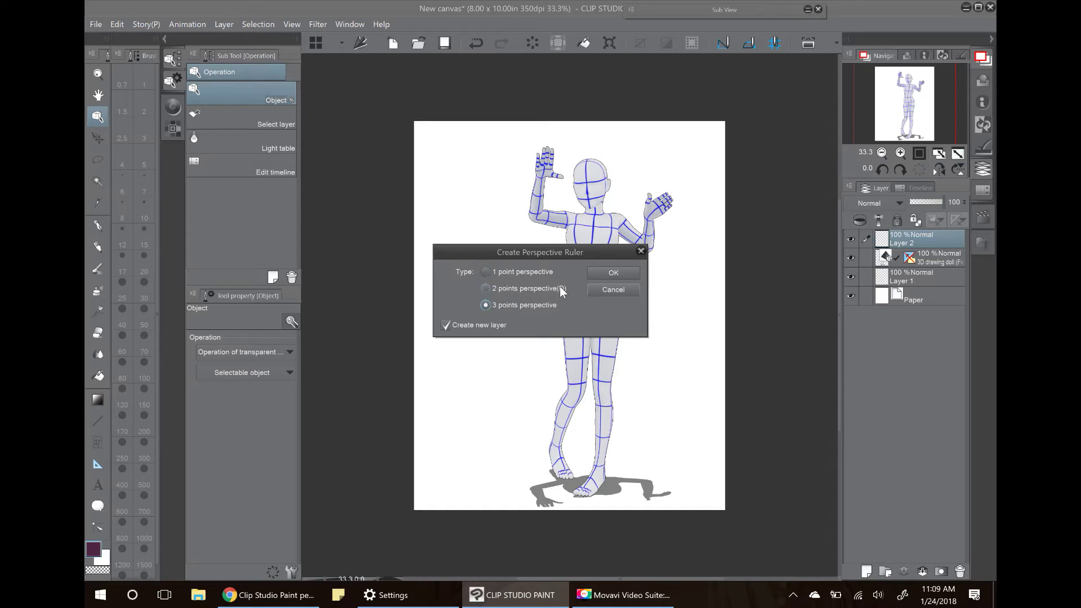
pyautogui.click(546, 288)
pyautogui.click(628, 272)
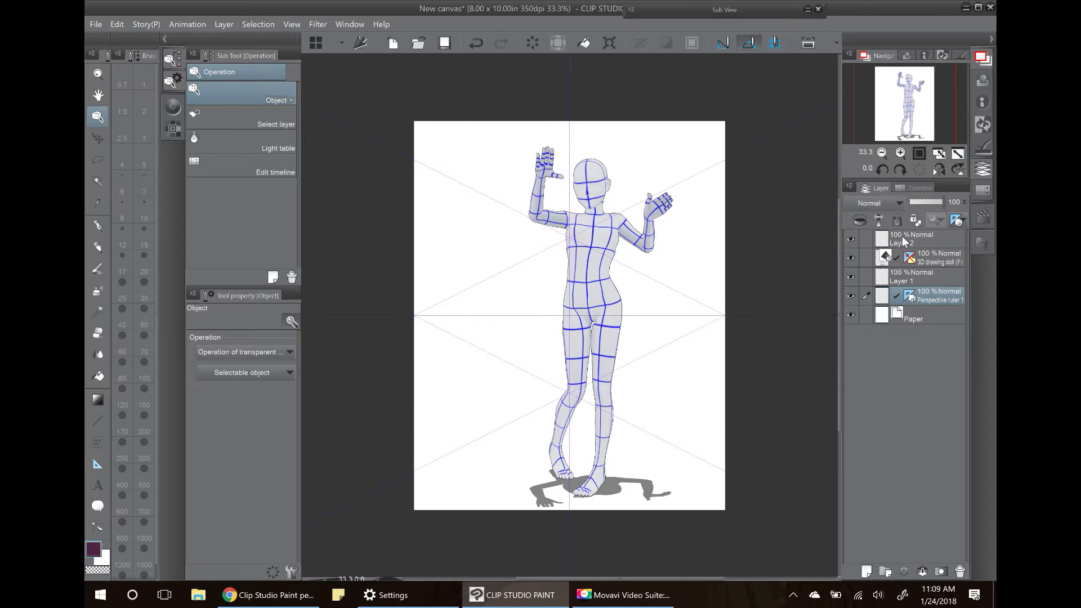
# Delete the empty Layer 2 above the 3D drawing doll layer.
pyautogui.click(923, 239)
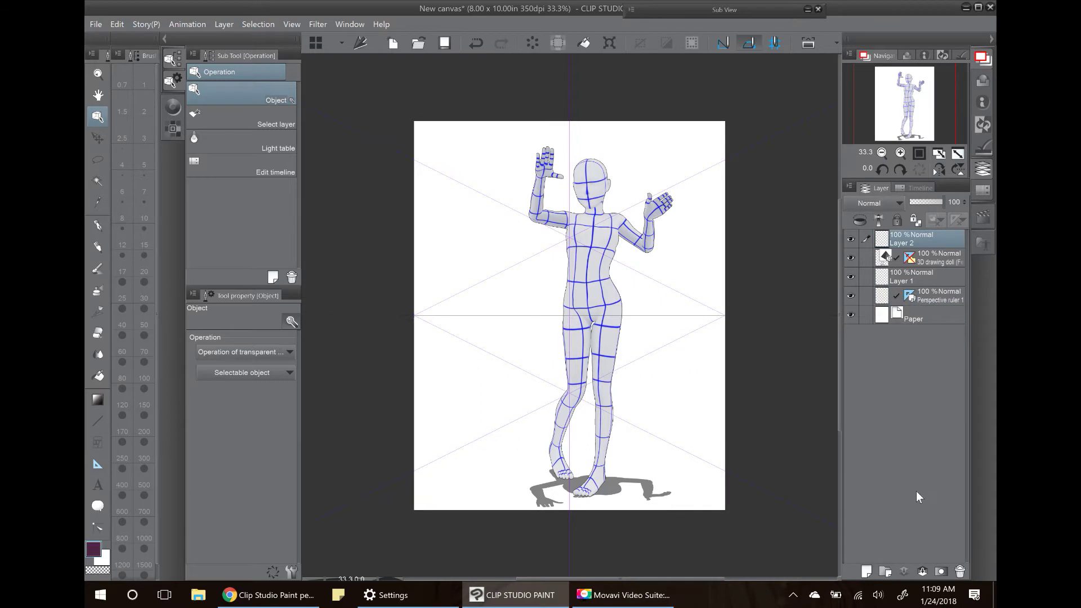
pyautogui.click(960, 571)
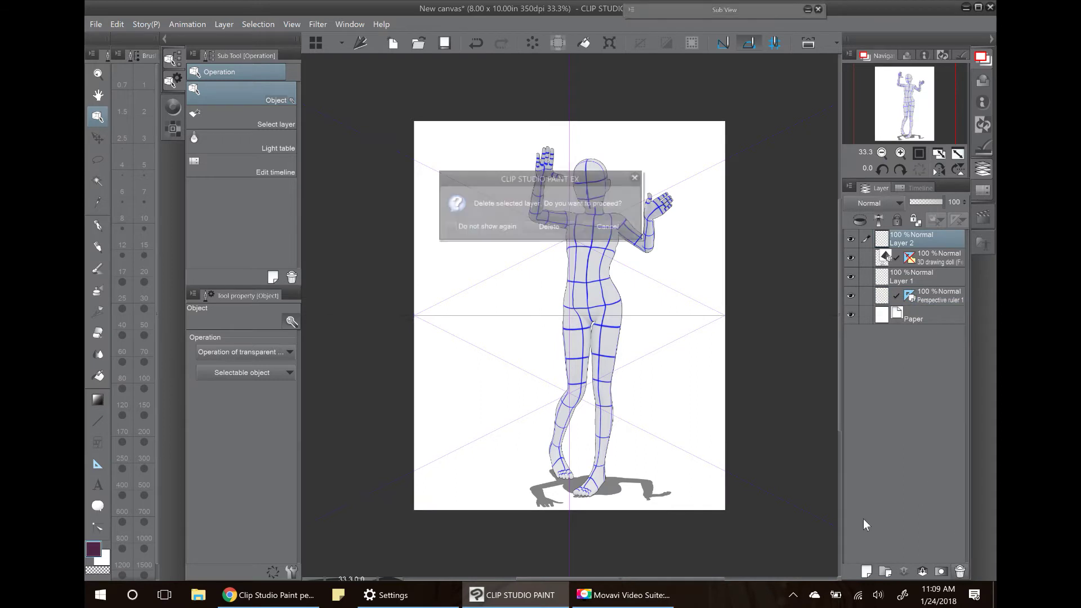
pyautogui.click(548, 227)
# Select the perspective ruler, move its vanishing points just outside the canvas sides and shift its center point onto the doll's hips.
pyautogui.click(930, 280)
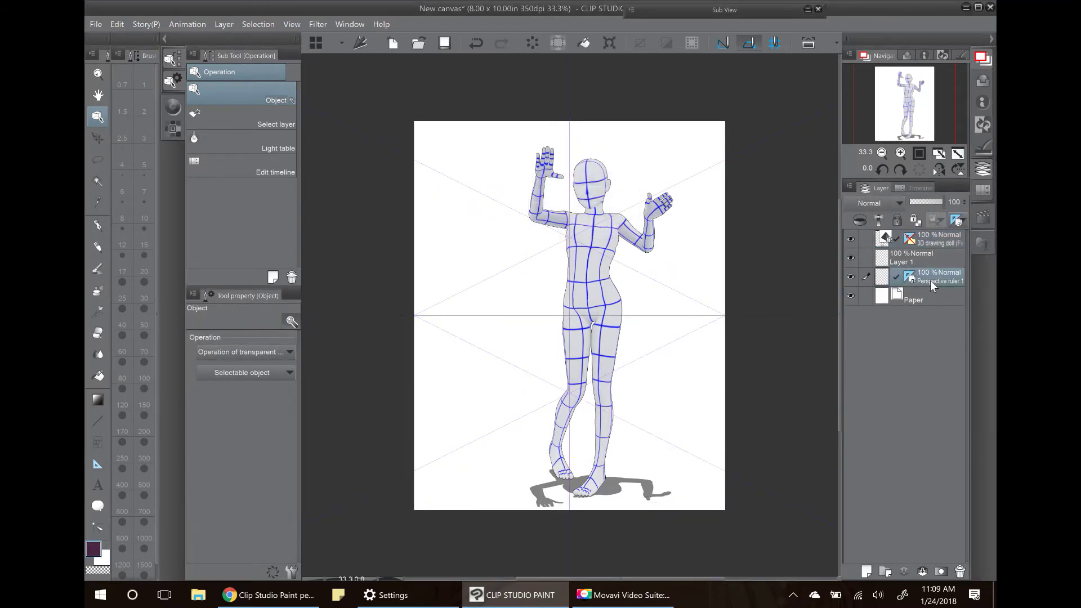
pyautogui.click(426, 316)
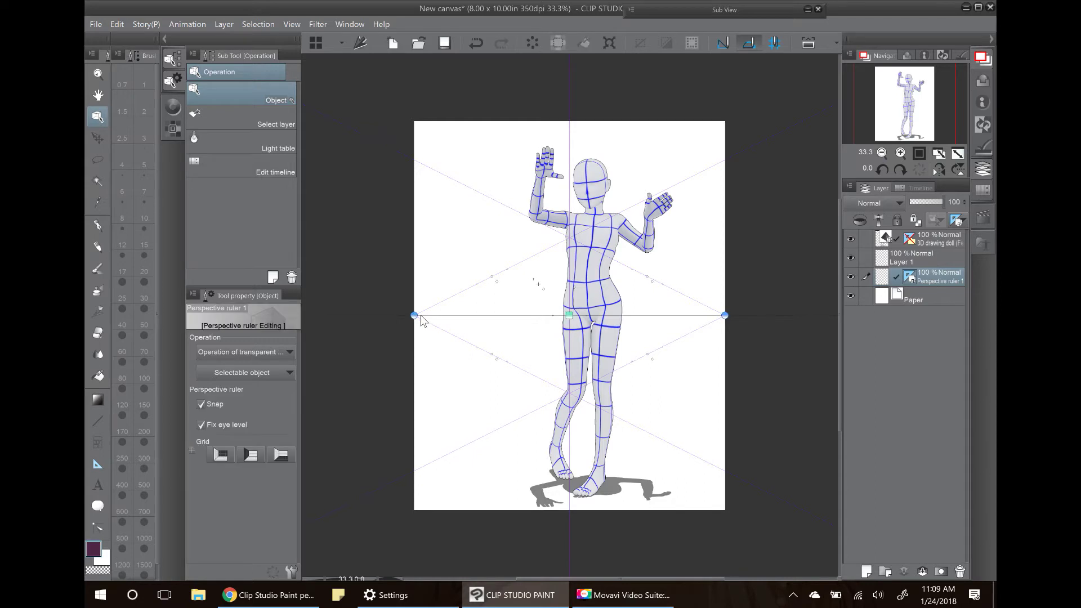
pyautogui.click(900, 152)
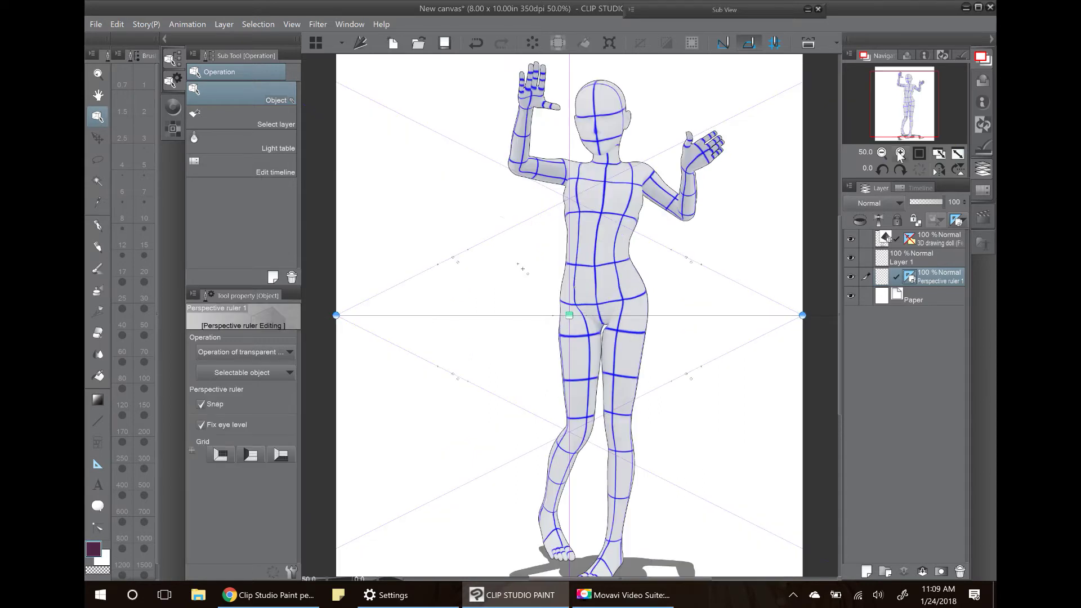
pyautogui.click(883, 152)
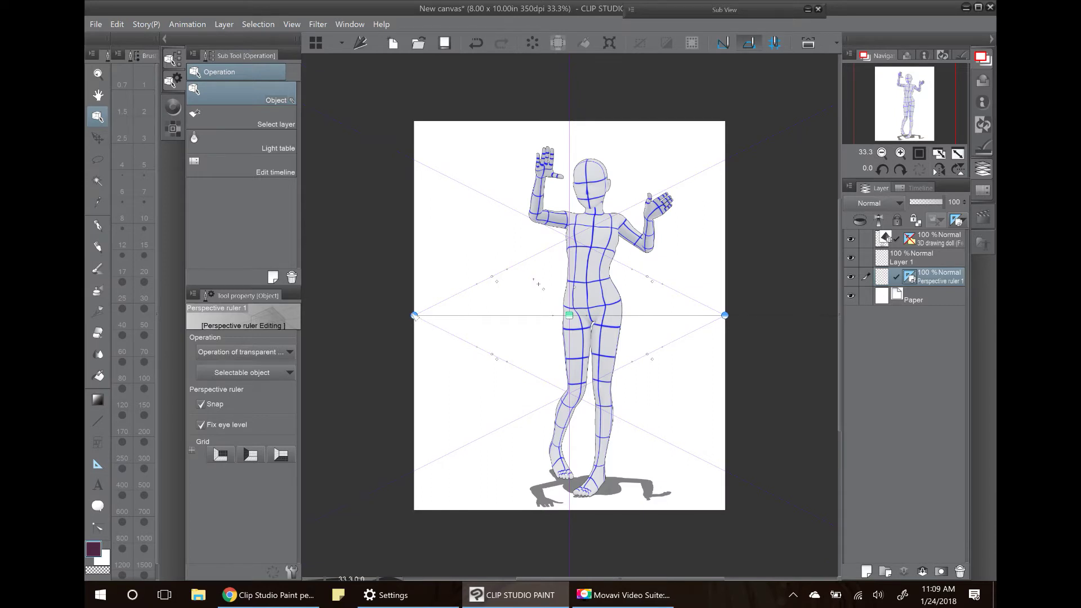
pyautogui.moveTo(415, 316); pyautogui.dragTo(409, 315)
pyautogui.moveTo(570, 315)
pyautogui.mouseDown()
pyautogui.moveTo(612, 323)
pyautogui.moveTo(573, 324)
pyautogui.moveTo(587, 301)
pyautogui.moveTo(601, 317)
pyautogui.moveTo(589, 323)
pyautogui.moveTo(563, 305)
pyautogui.moveTo(585, 297)
pyautogui.moveTo(586, 321)
pyautogui.mouseUp()
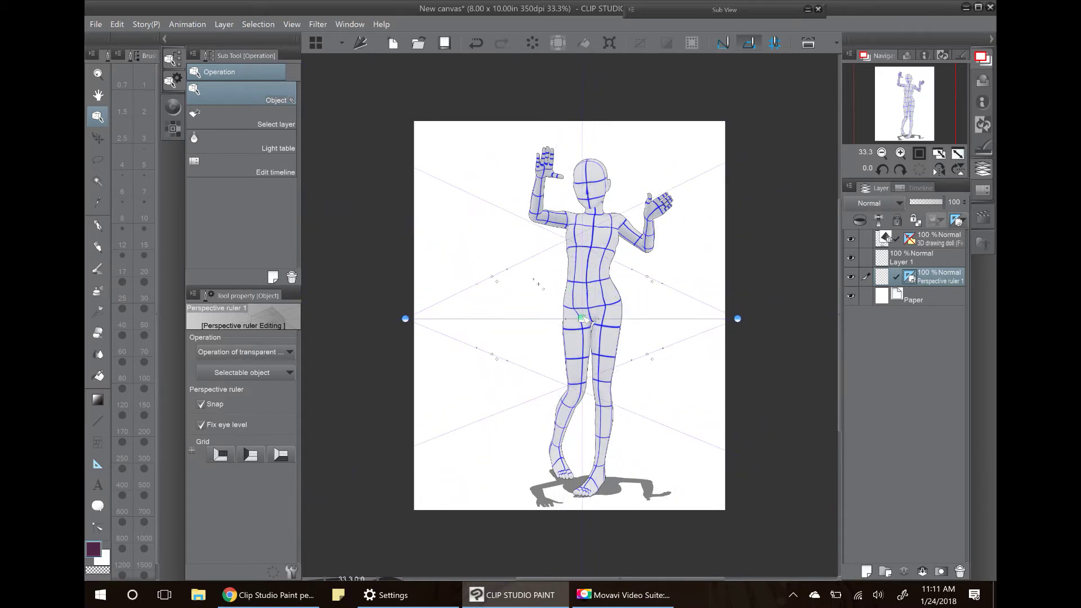
pyautogui.moveTo(404, 319)
pyautogui.mouseDown()
pyautogui.moveTo(381, 319)
pyautogui.moveTo(457, 317)
pyautogui.moveTo(392, 318)
pyautogui.mouseUp()
pyautogui.moveTo(582, 319); pyautogui.dragTo(539, 295)
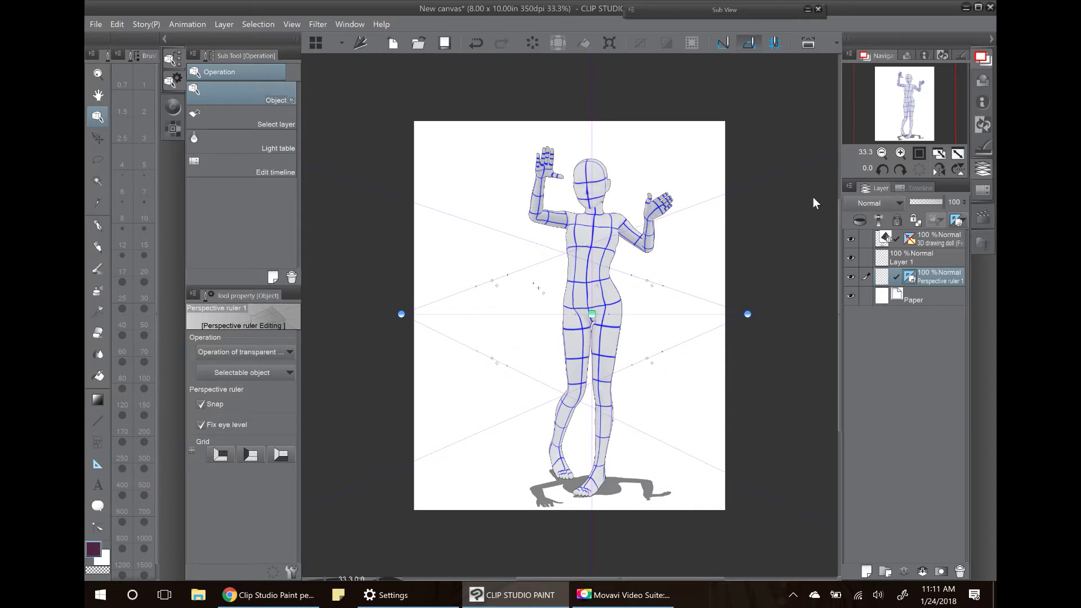
# Adjust the angles of the perspective ruler's guide lines on both sides of the doll.
pyautogui.click(900, 153)
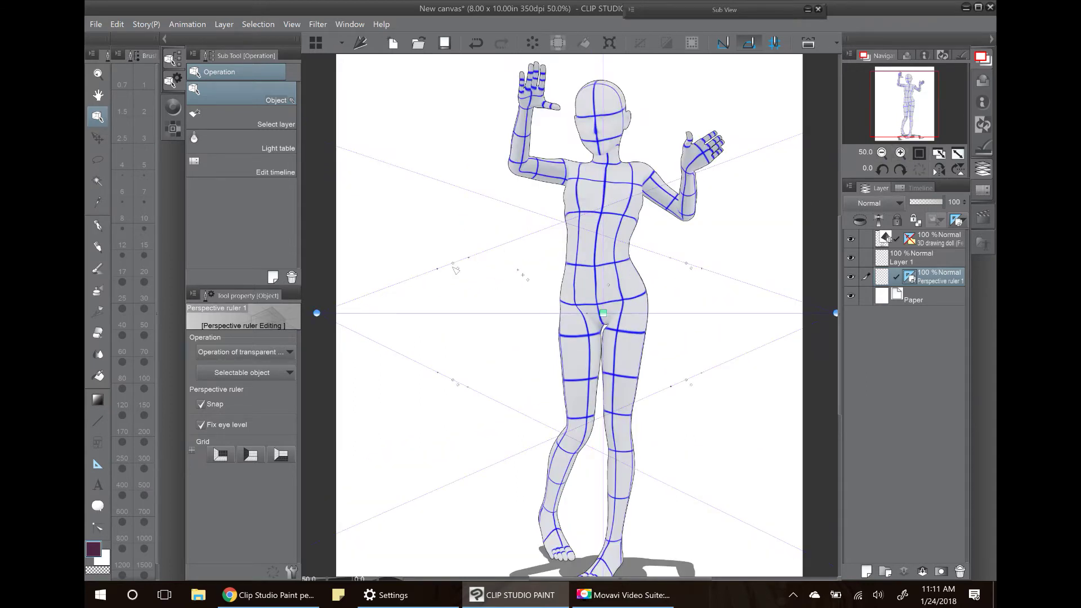
pyautogui.moveTo(453, 263); pyautogui.dragTo(448, 265)
pyautogui.moveTo(693, 268); pyautogui.dragTo(698, 244)
pyautogui.moveTo(450, 265); pyautogui.dragTo(445, 254)
pyautogui.moveTo(690, 384); pyautogui.dragTo(715, 399)
pyautogui.click(882, 153)
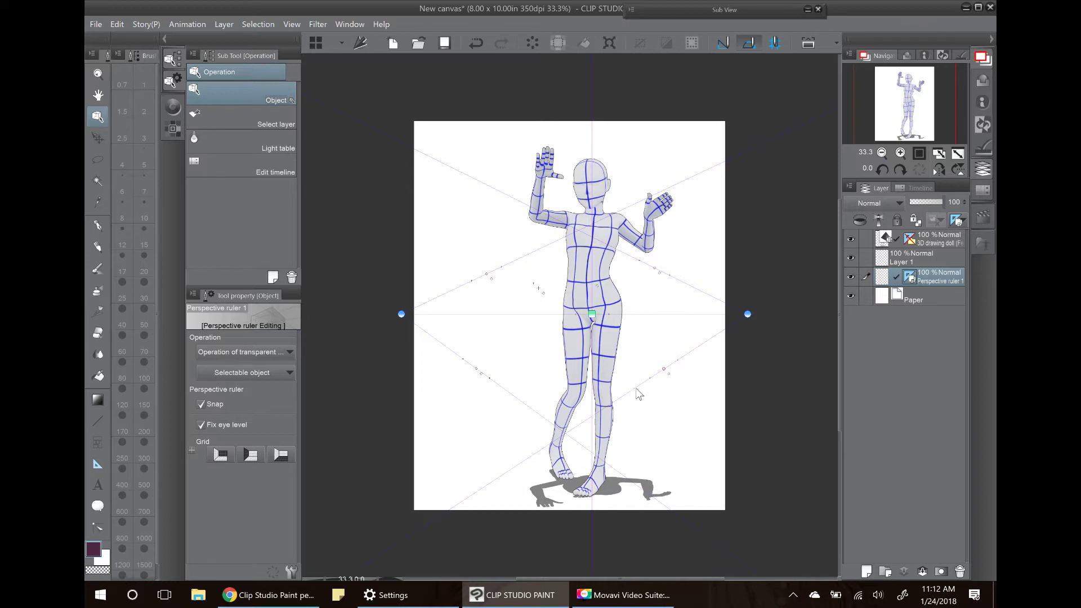
# Draw six vertical lines on Layer 1 with the Turnip pen, snapping to the perspective ruler.
pyautogui.press('p')
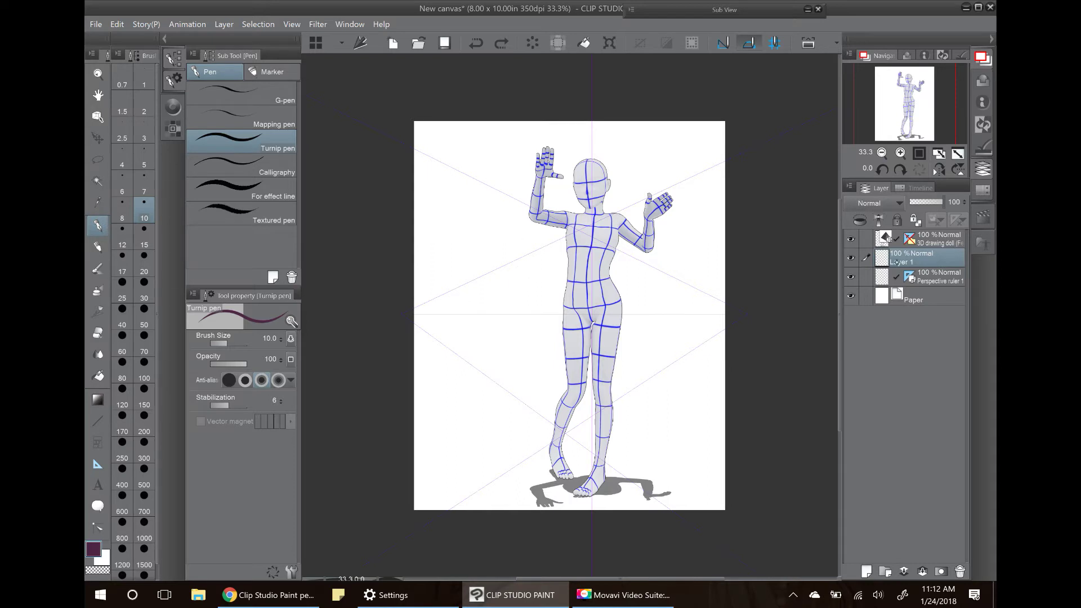
pyautogui.moveTo(532, 225)
pyautogui.mouseDown()
pyautogui.moveTo(532, 424)
pyautogui.moveTo(557, 405)
pyautogui.moveTo(594, 431)
pyautogui.mouseUp()
pyautogui.moveTo(629, 241); pyautogui.dragTo(629, 429)
pyautogui.moveTo(669, 246); pyautogui.dragTo(669, 400)
pyautogui.moveTo(697, 243); pyautogui.dragTo(697, 399)
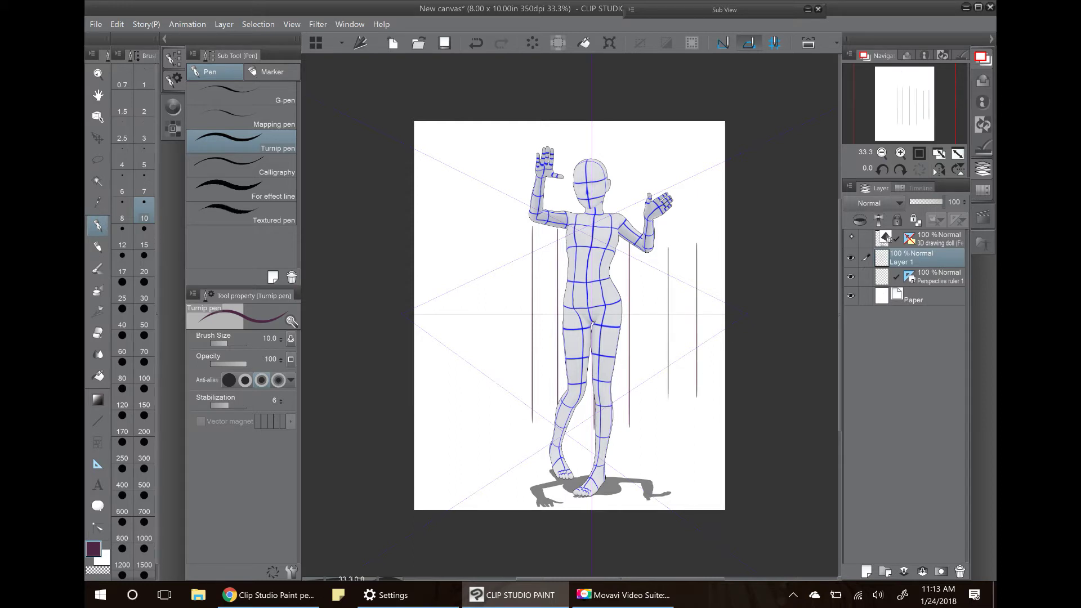
# Hide the 3D drawing doll layer and draw six straight lines converging toward the right-hand vanishing point.
pyautogui.click(851, 236)
pyautogui.moveTo(415, 321); pyautogui.dragTo(659, 316)
pyautogui.moveTo(415, 345); pyautogui.dragTo(692, 319)
pyautogui.moveTo(432, 383); pyautogui.dragTo(691, 326)
pyautogui.moveTo(449, 453); pyautogui.dragTo(698, 337)
pyautogui.moveTo(480, 485); pyautogui.dragTo(703, 343)
pyautogui.moveTo(550, 486); pyautogui.dragTo(724, 333)
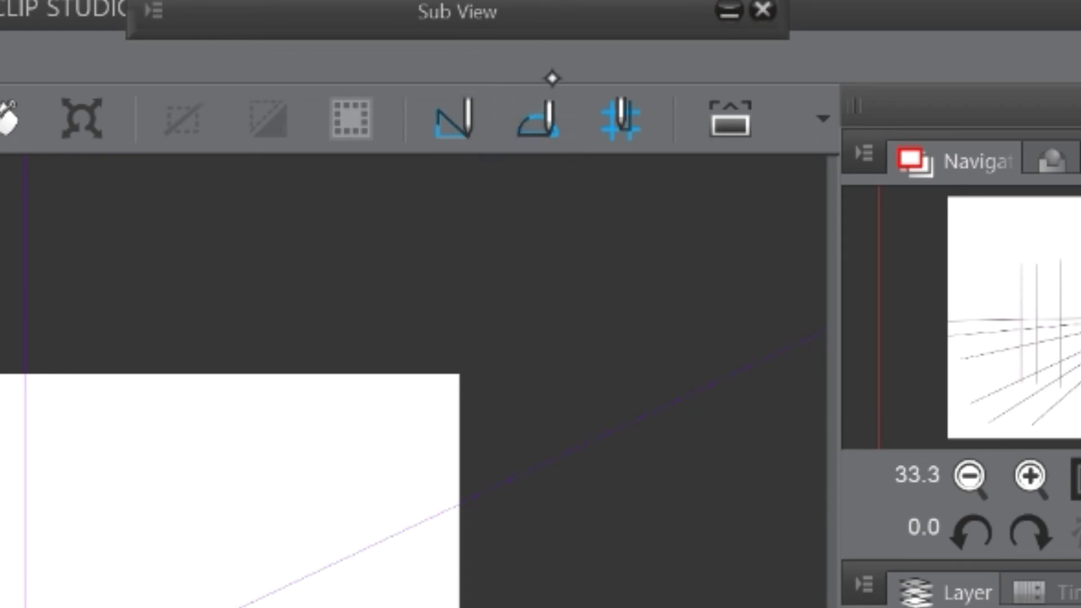
# Draw freehand curves and loops over the perspective lines with special ruler snapping turned off.
pyautogui.moveTo(626, 242)
pyautogui.mouseDown()
pyautogui.moveTo(645, 295)
pyautogui.moveTo(620, 378)
pyautogui.moveTo(547, 217)
pyautogui.moveTo(684, 318)
pyautogui.moveTo(677, 289)
pyautogui.moveTo(694, 333)
pyautogui.moveTo(593, 397)
pyautogui.moveTo(503, 250)
pyautogui.moveTo(479, 335)
pyautogui.moveTo(553, 374)
pyautogui.moveTo(570, 415)
pyautogui.mouseUp()
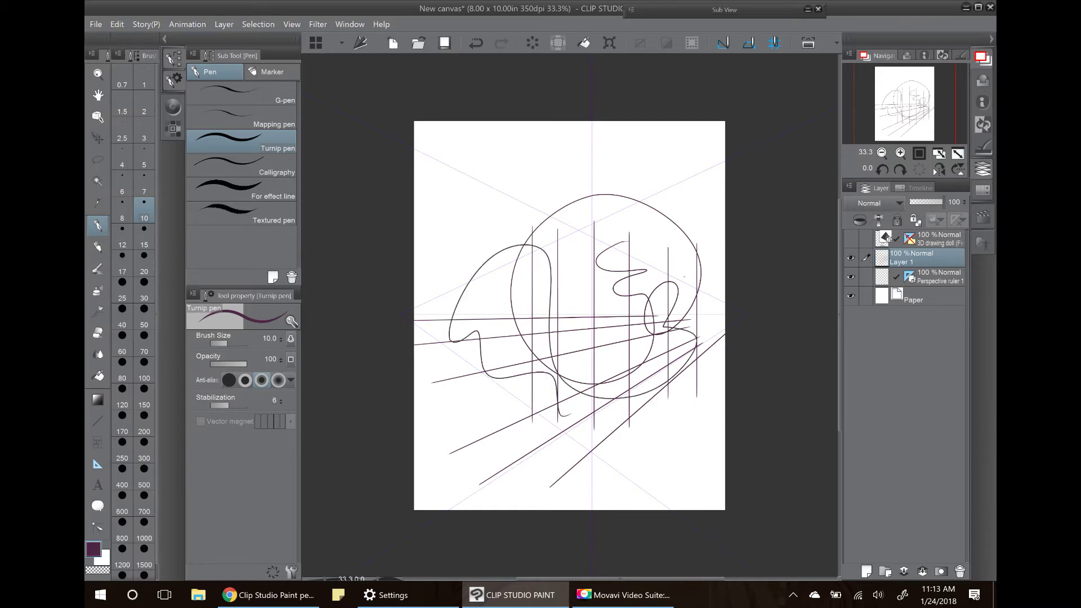
# Turn special ruler snapping back on and draw straight lines fanning out from the left-hand vanishing point.
pyautogui.click(749, 42)
pyautogui.moveTo(523, 309); pyautogui.dragTo(686, 305)
pyautogui.moveTo(526, 274)
pyautogui.mouseDown()
pyautogui.moveTo(526, 308)
pyautogui.moveTo(637, 245)
pyautogui.mouseUp()
pyautogui.moveTo(562, 281)
pyautogui.mouseDown()
pyautogui.moveTo(683, 258)
pyautogui.moveTo(714, 276)
pyautogui.mouseUp()
pyautogui.moveTo(532, 246); pyautogui.dragTo(670, 174)
pyautogui.moveTo(556, 256); pyautogui.dragTo(725, 193)
pyautogui.moveTo(519, 239); pyautogui.dragTo(705, 120)
pyautogui.moveTo(415, 294); pyautogui.dragTo(526, 121)
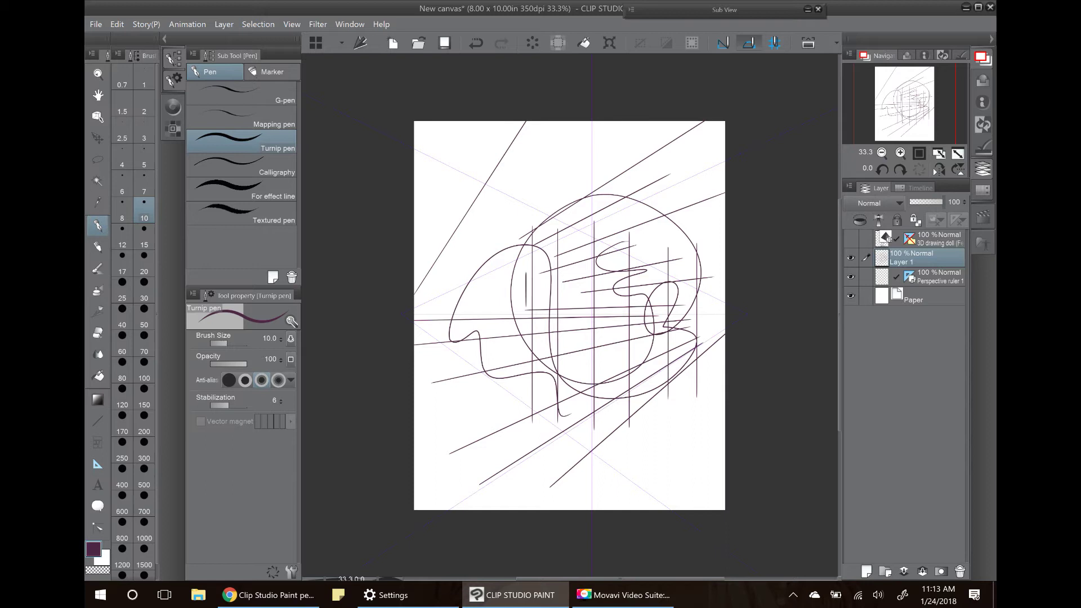
# Show the 3D drawing doll layer again and add a new raster layer above it.
pyautogui.click(851, 240)
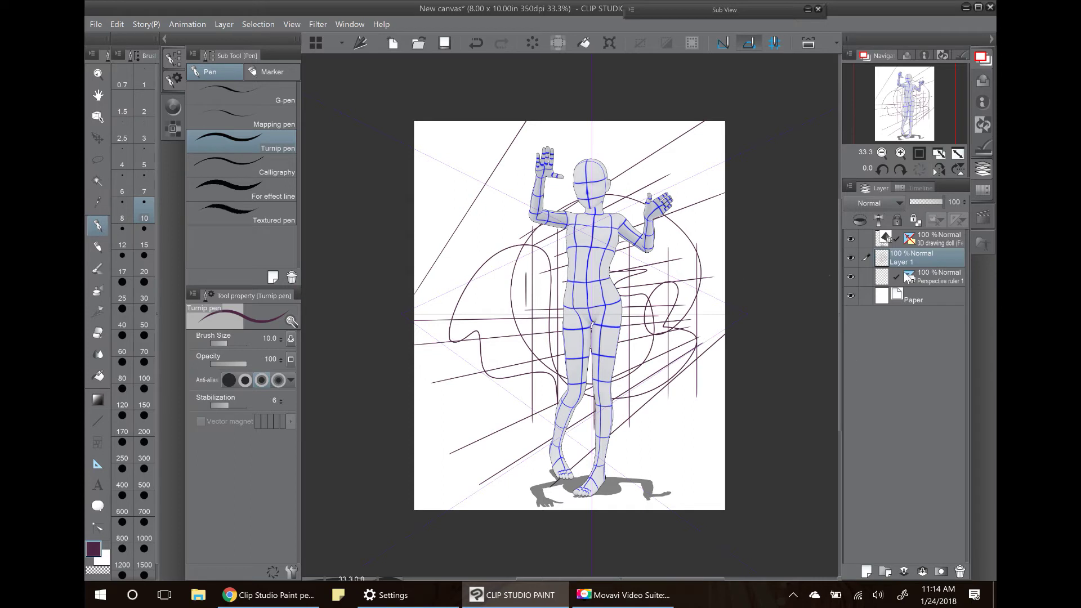
pyautogui.click(863, 572)
pyautogui.moveTo(919, 262); pyautogui.dragTo(919, 236)
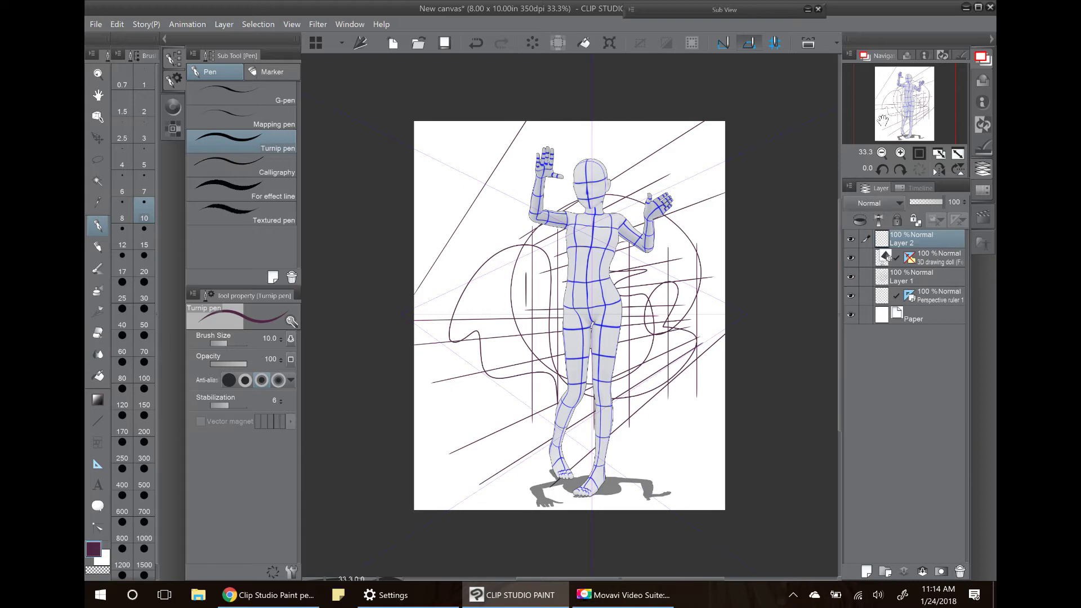
# Turn off Show in All Layers for the Perspective ruler 1 layer's ruler.
pyautogui.click(900, 153)
pyautogui.click(900, 153)
pyautogui.moveTo(914, 100); pyautogui.dragTo(891, 75)
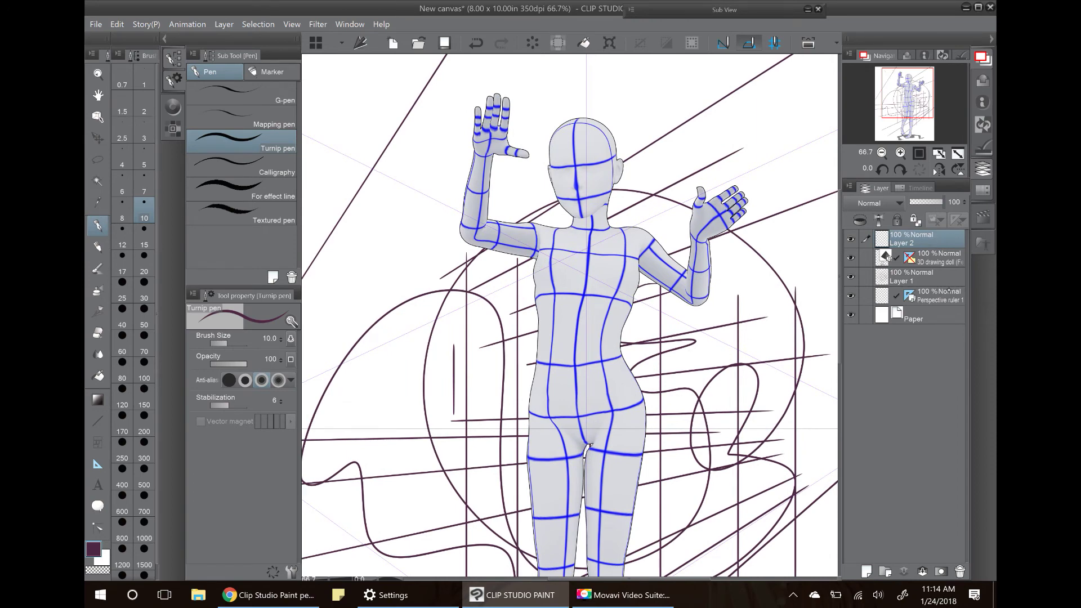
pyautogui.click(948, 291)
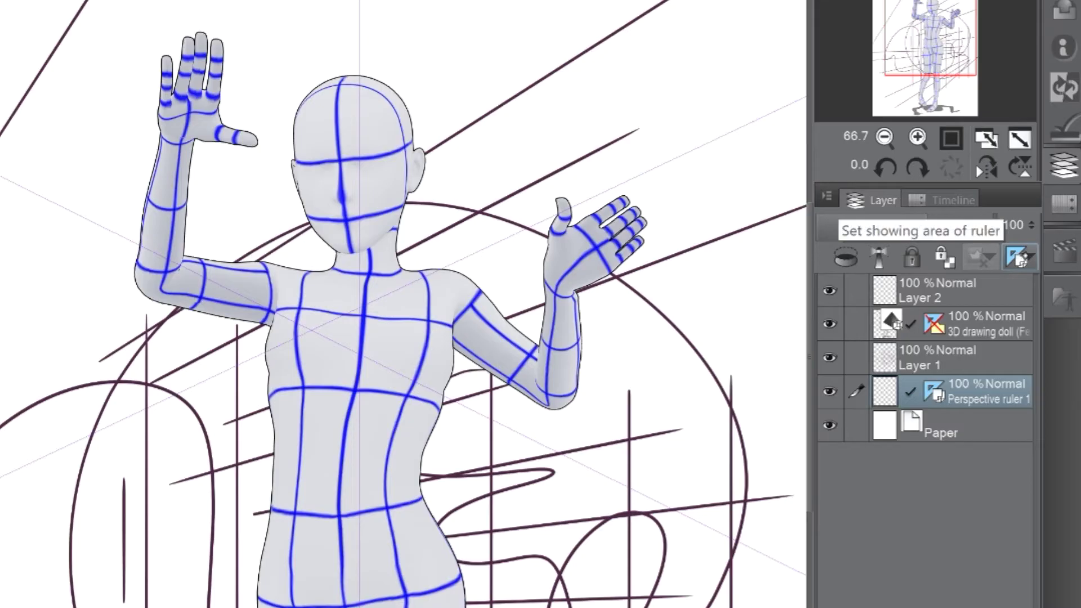
pyautogui.click(1019, 257)
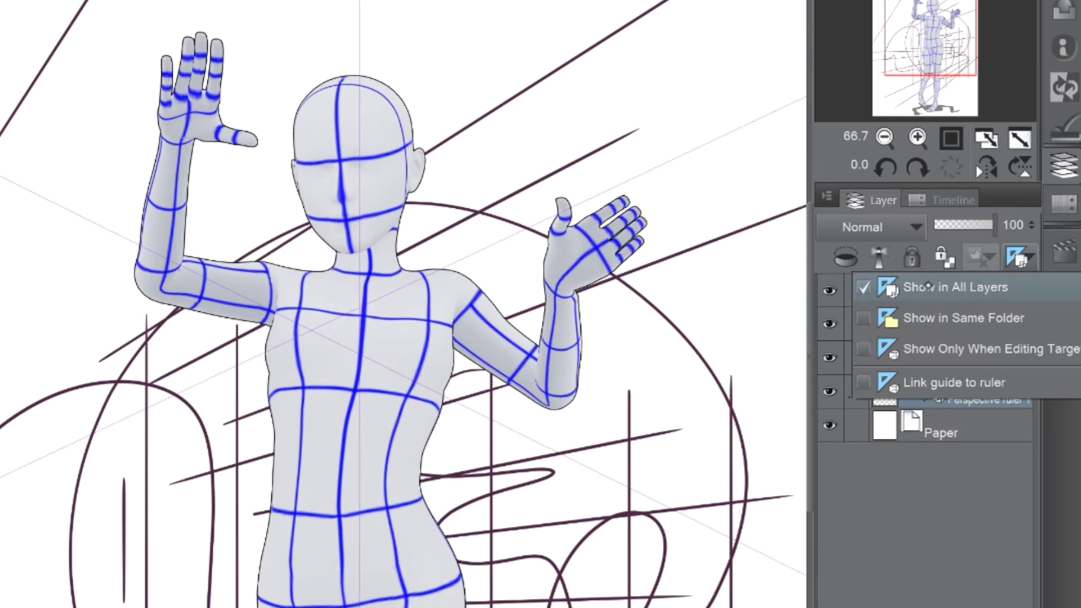
pyautogui.click(928, 286)
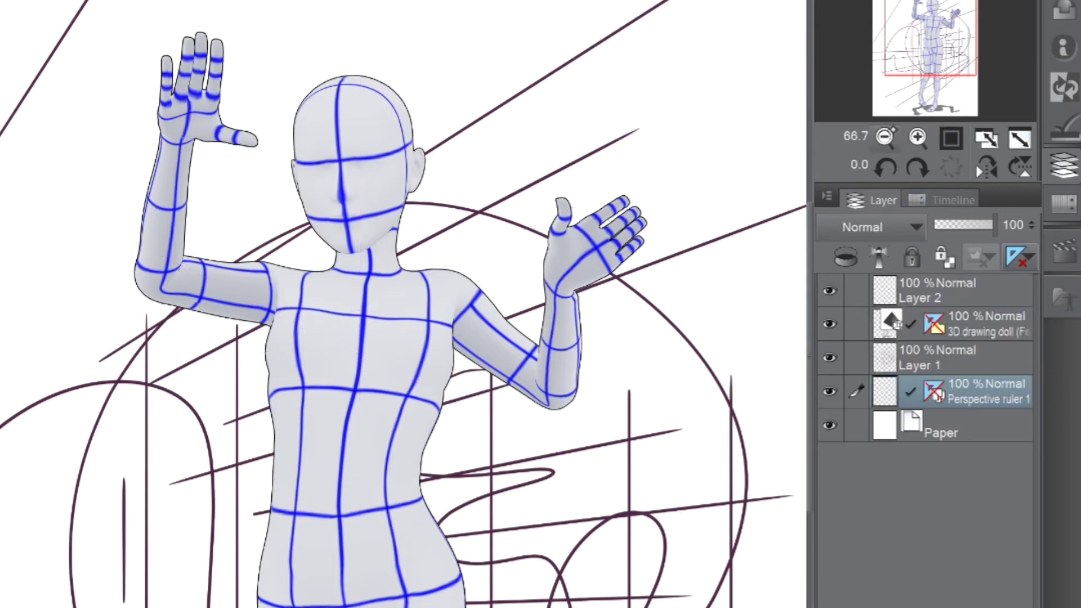
# Draw two eyes and an open smiling mouth on the doll's head on Layer 2.
pyautogui.click(886, 137)
pyautogui.moveTo(946, 24); pyautogui.dragTo(949, 48)
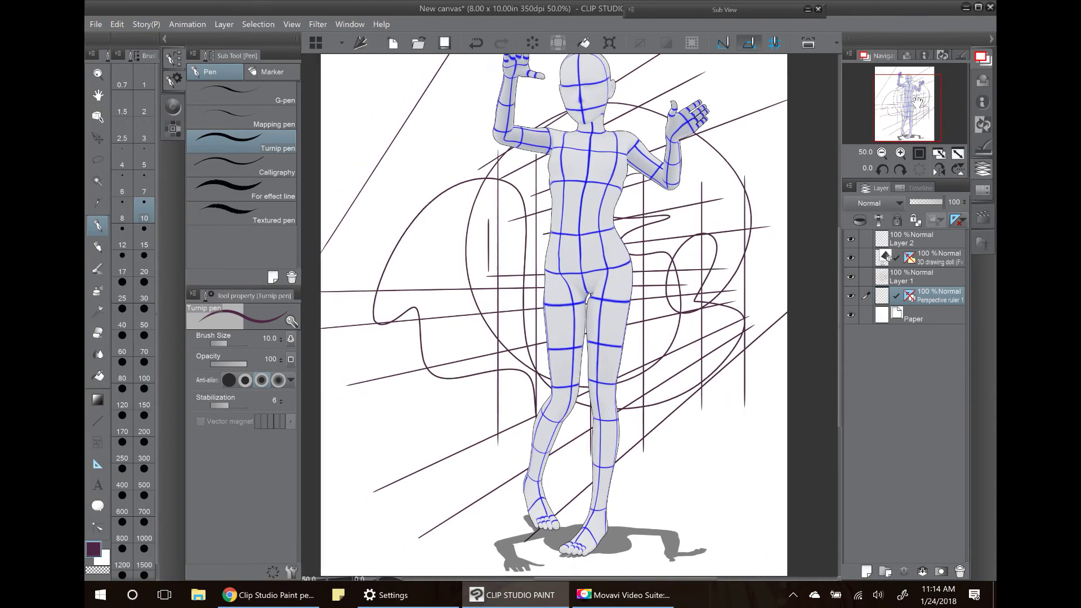
pyautogui.moveTo(918, 101); pyautogui.dragTo(914, 98)
pyautogui.click(882, 152)
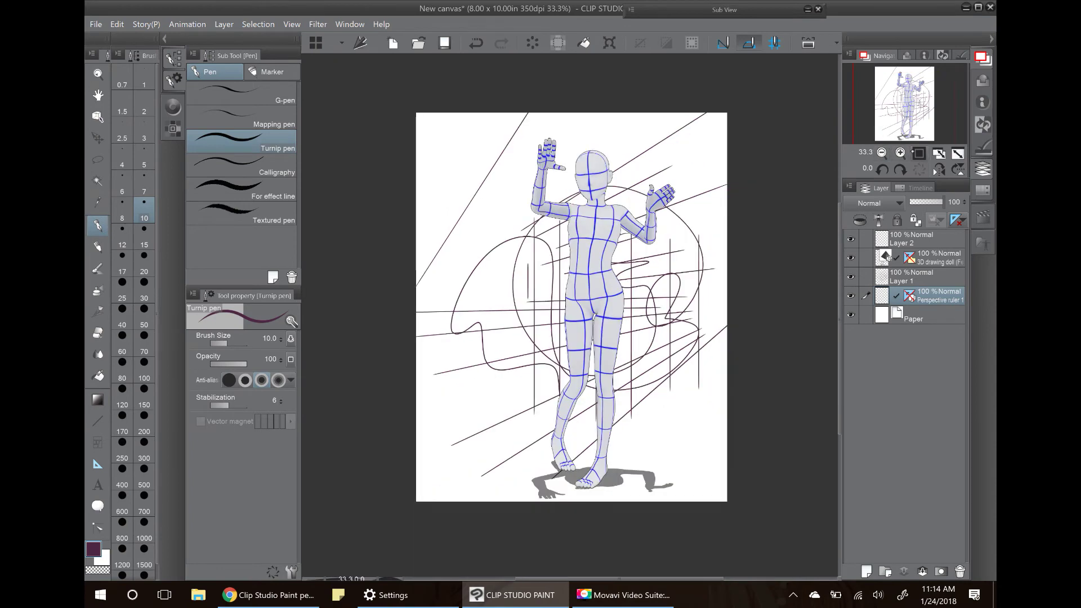
pyautogui.click(919, 152)
pyautogui.moveTo(907, 100); pyautogui.dragTo(907, 92)
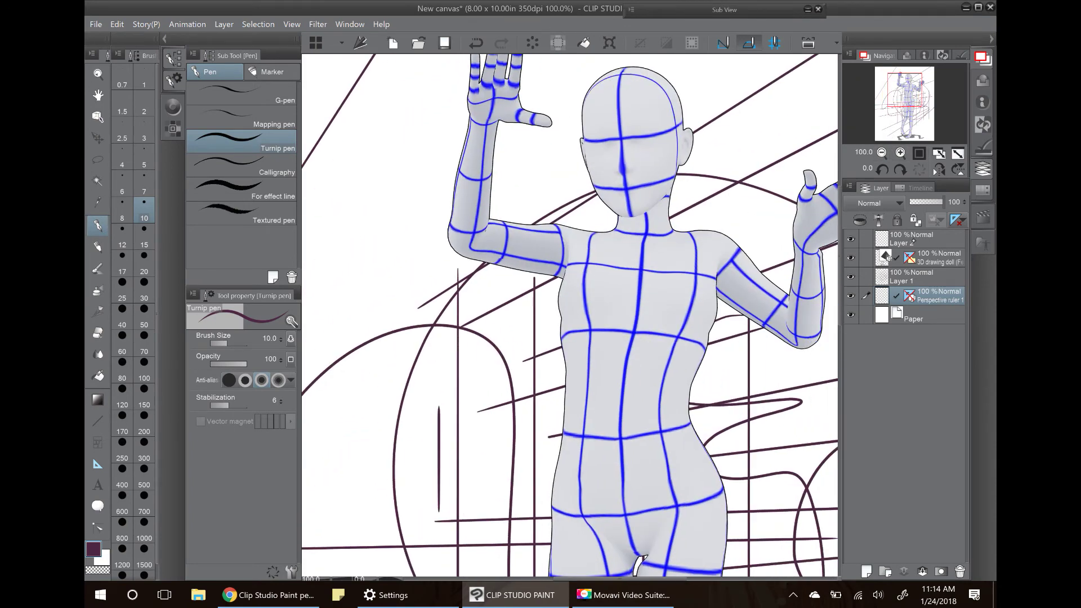
pyautogui.click(912, 238)
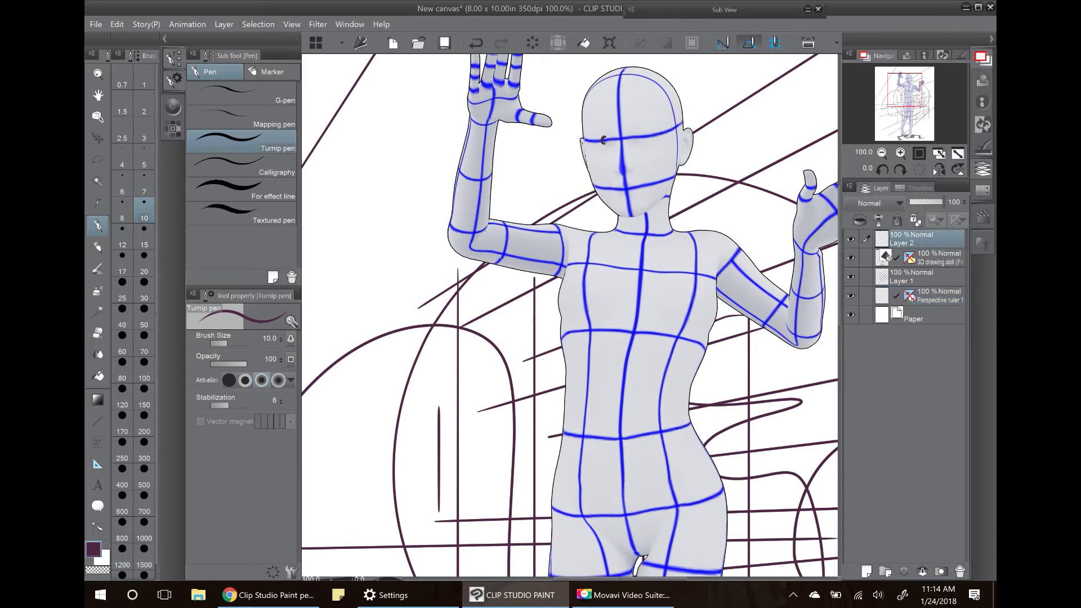
pyautogui.moveTo(605, 179)
pyautogui.mouseDown()
pyautogui.moveTo(651, 168)
pyautogui.moveTo(612, 183)
pyautogui.moveTo(642, 198)
pyautogui.moveTo(653, 167)
pyautogui.mouseUp()
# Draw eyebrows above the doll's eyes and hand-letter "WOW!" beside its head.
pyautogui.hotkey('ctrl', '-')
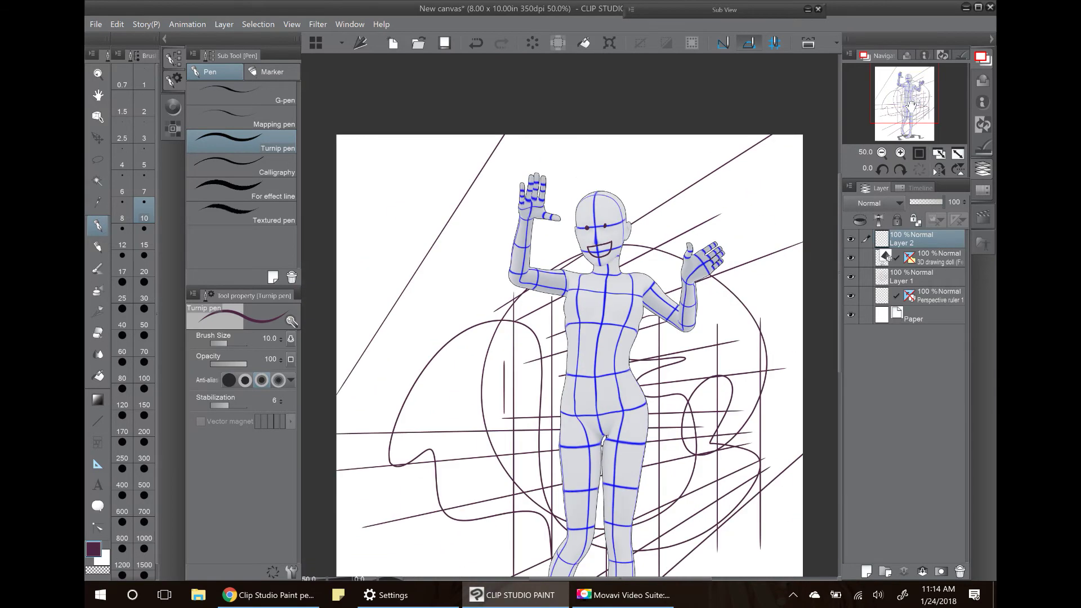
pyautogui.moveTo(924, 90); pyautogui.dragTo(916, 106)
pyautogui.click(881, 152)
pyautogui.click(901, 153)
pyautogui.click(908, 100)
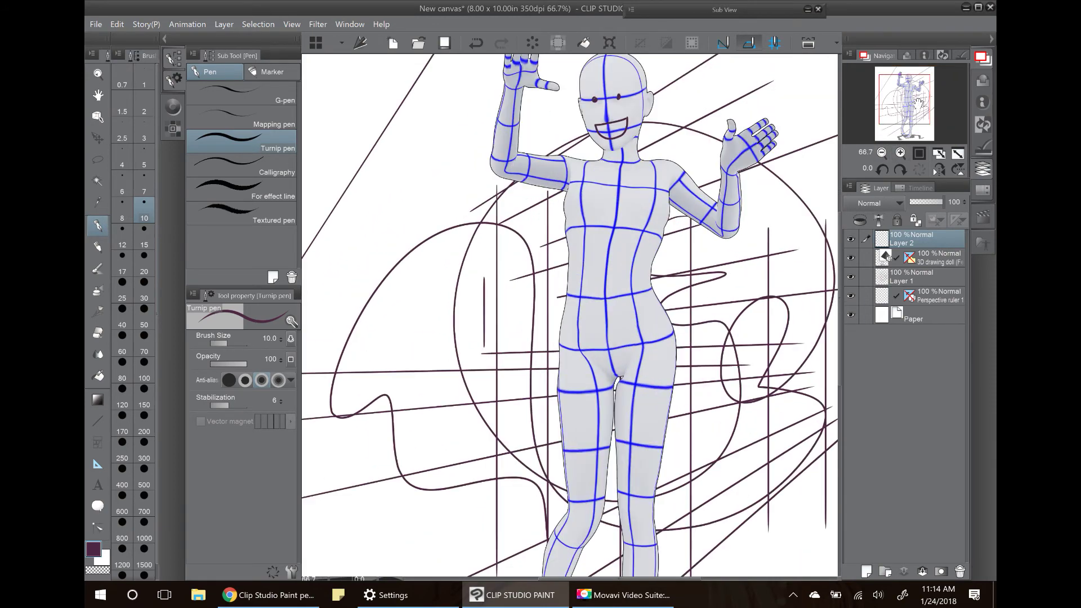
pyautogui.scroll(1, 915, 99)
pyautogui.moveTo(915, 99)
pyautogui.mouseDown()
pyautogui.moveTo(923, 115)
pyautogui.moveTo(908, 79)
pyautogui.mouseUp()
pyautogui.click(901, 153)
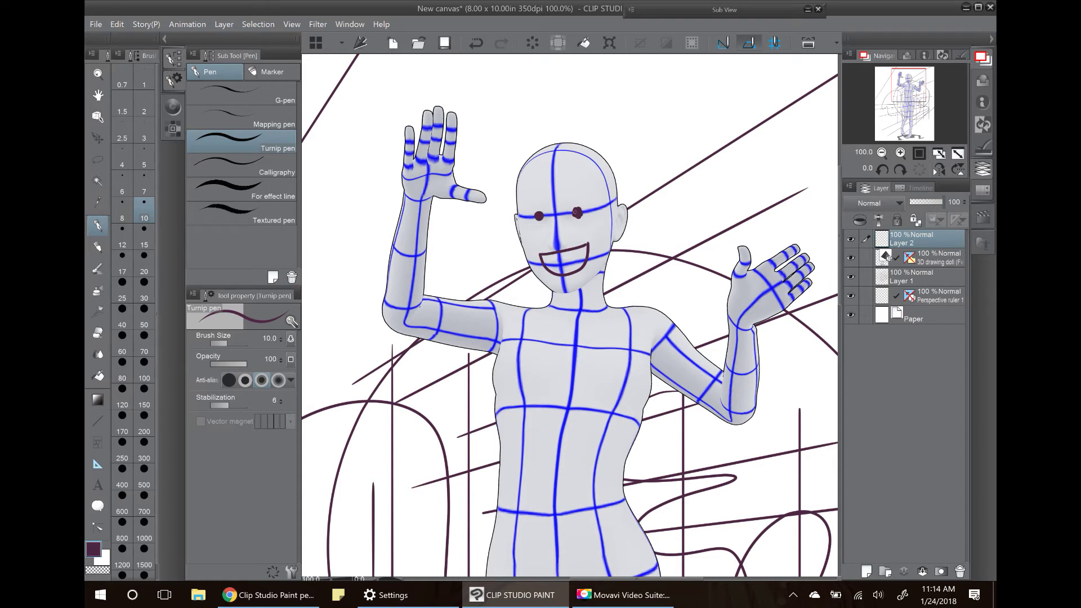
pyautogui.moveTo(524, 208); pyautogui.dragTo(585, 201)
# Add a new raster layer above Layer 2.
pyautogui.scroll(-2, 918, 109)
pyautogui.moveTo(923, 109); pyautogui.dragTo(917, 106)
pyautogui.click(882, 153)
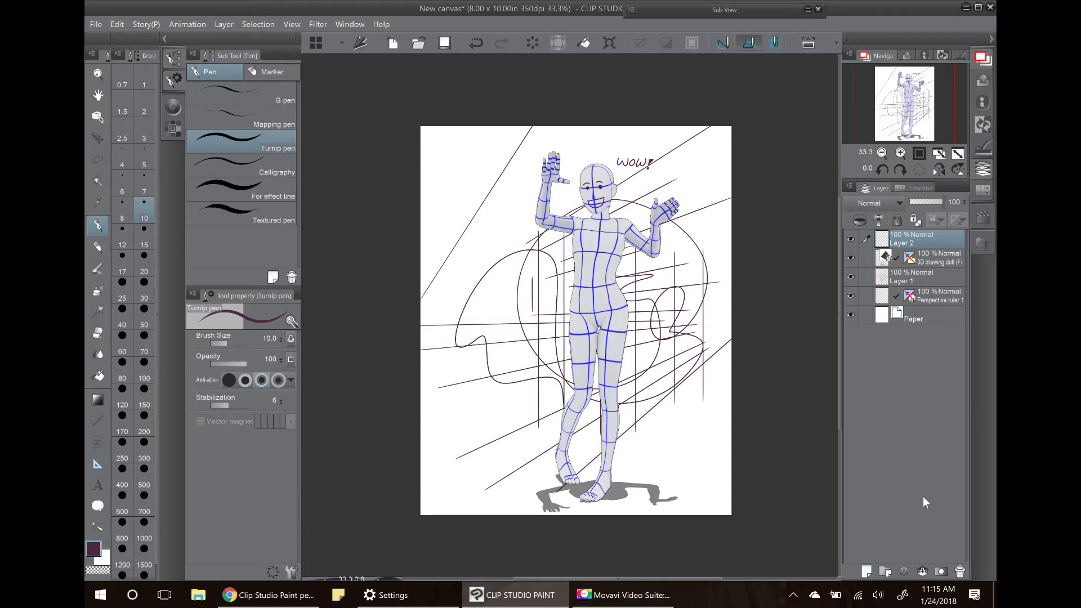
pyautogui.click(866, 571)
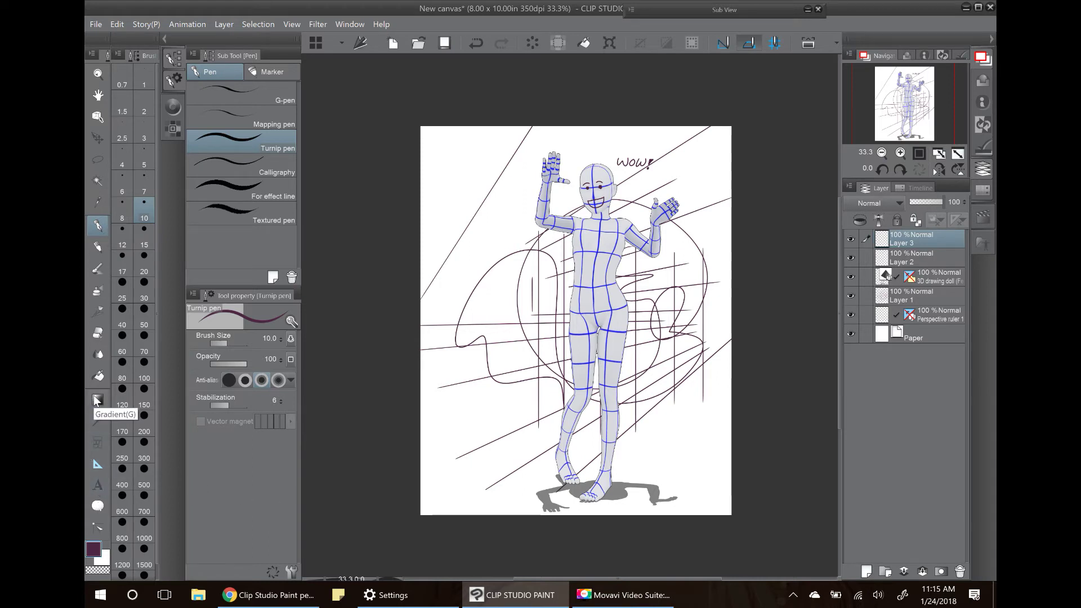
# Choose the Symmetrical ruler and set its number of lines to 7.
pyautogui.click(92, 423)
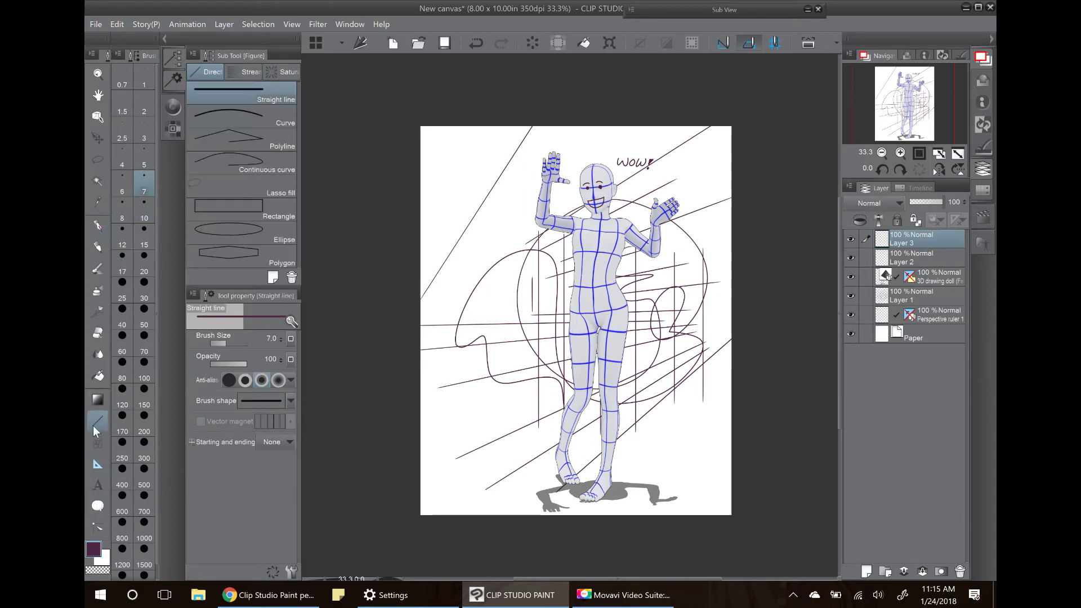
pyautogui.click(97, 462)
pyautogui.click(95, 448)
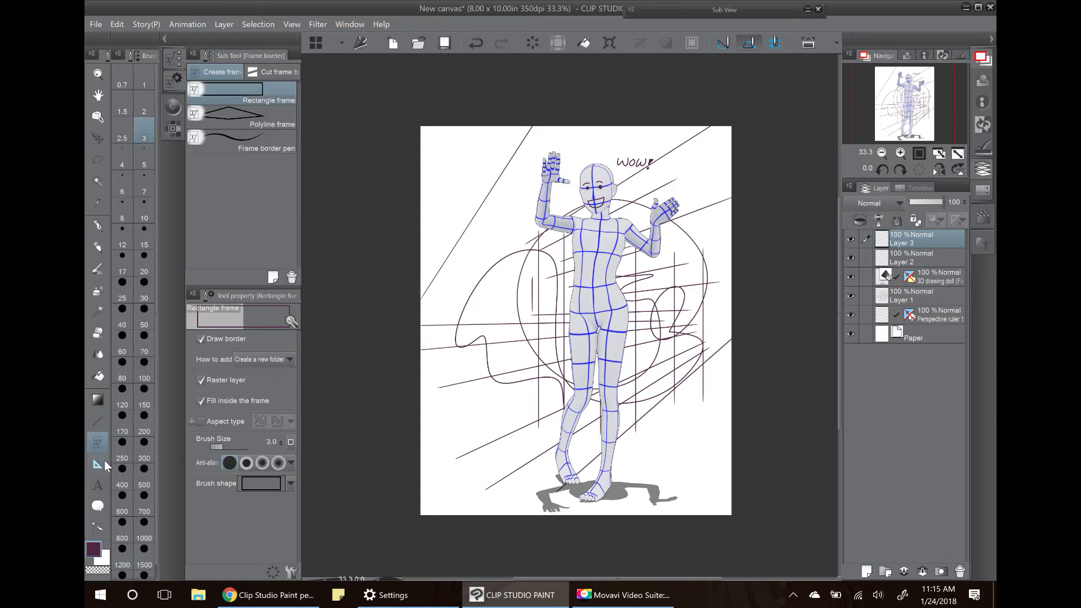
pyautogui.click(104, 463)
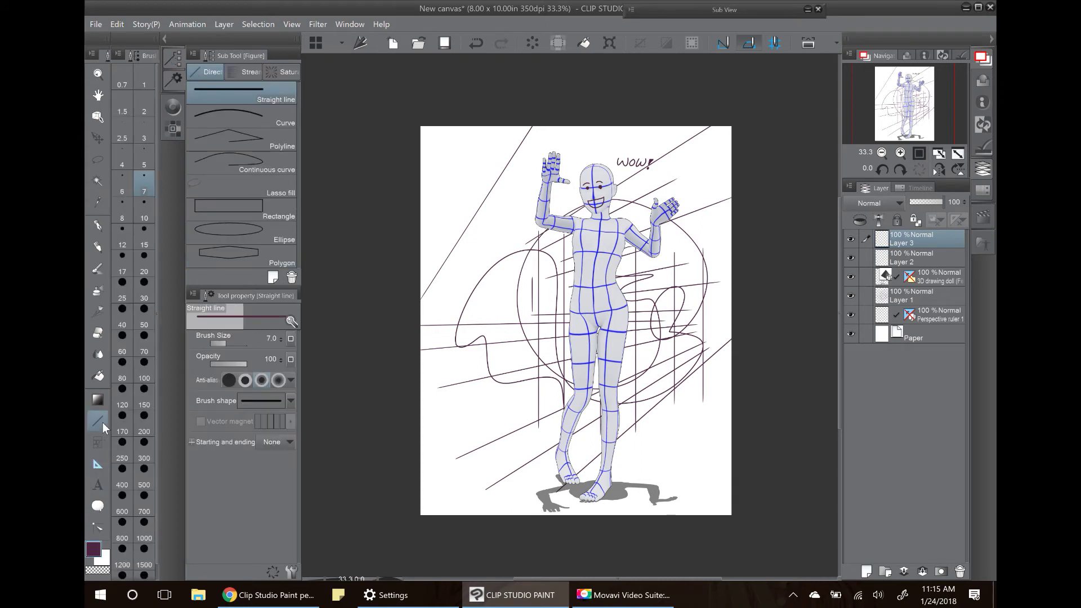
pyautogui.click(98, 464)
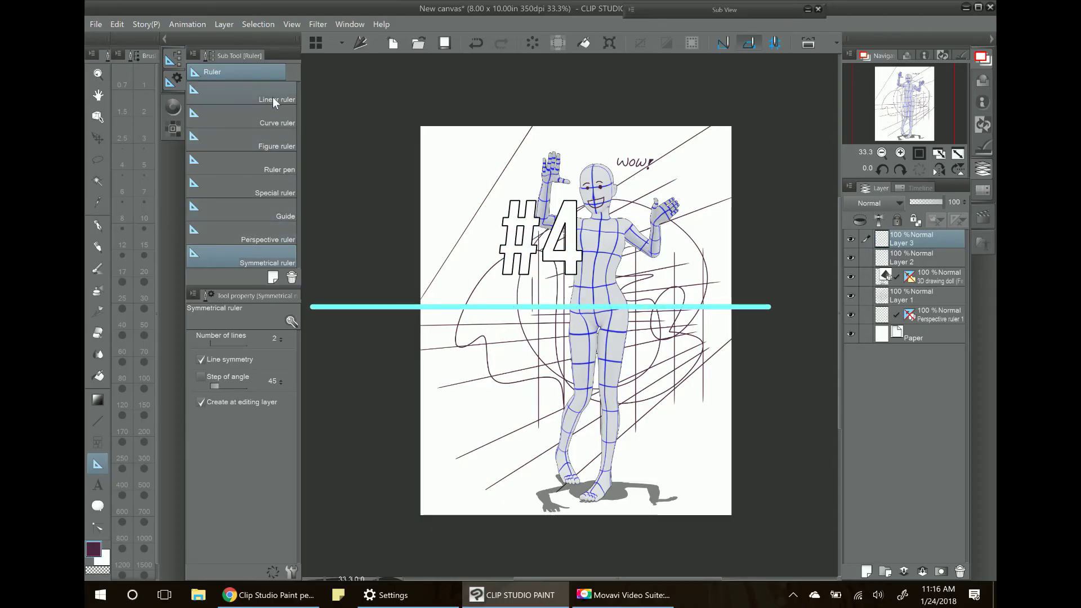
pyautogui.click(280, 144)
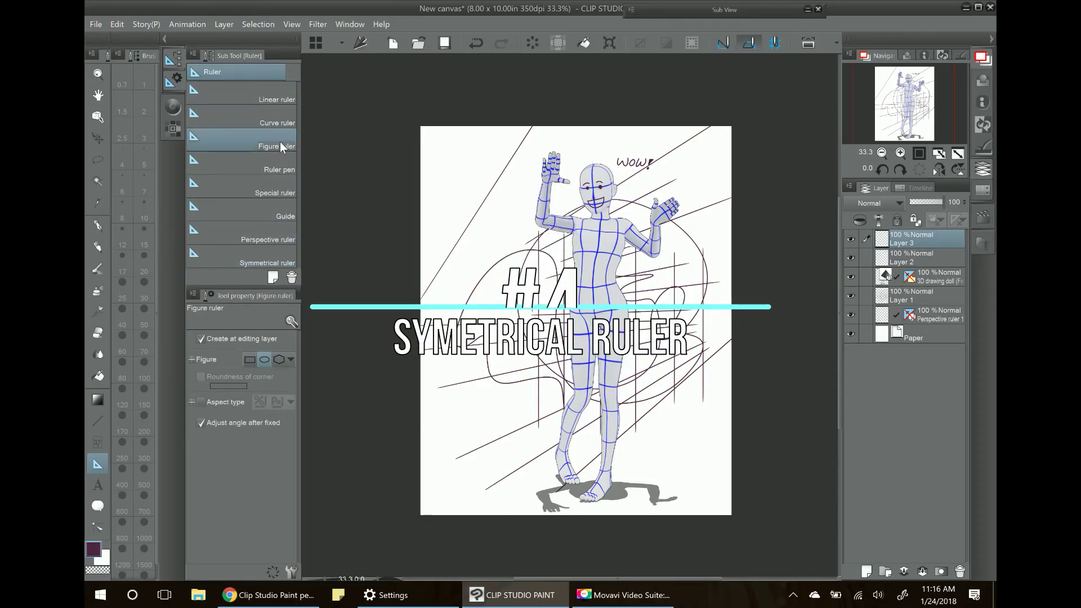
pyautogui.click(266, 254)
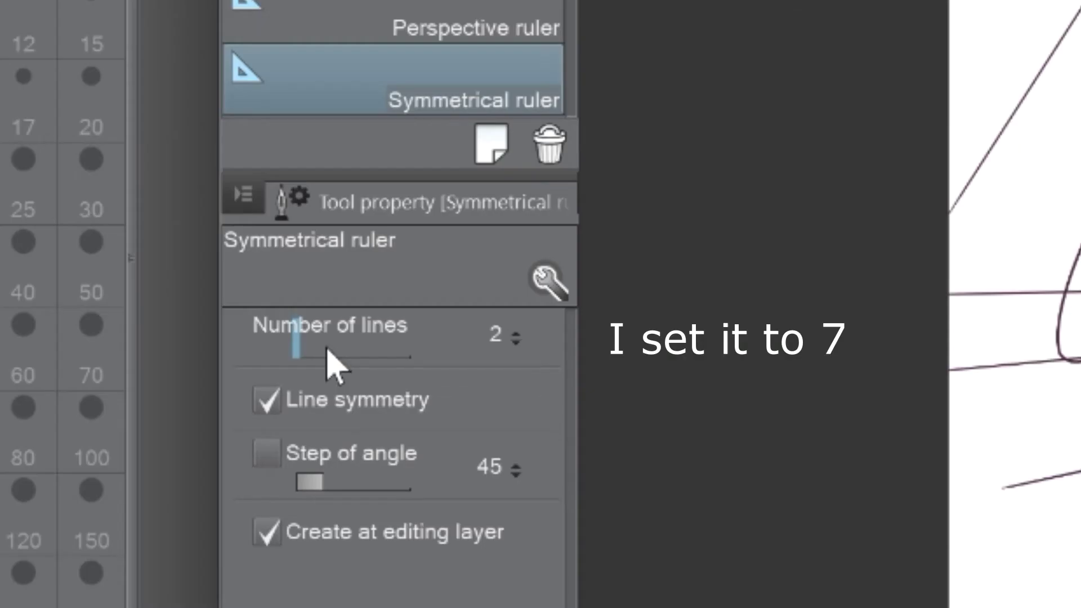
pyautogui.moveTo(326, 360); pyautogui.dragTo(337, 364)
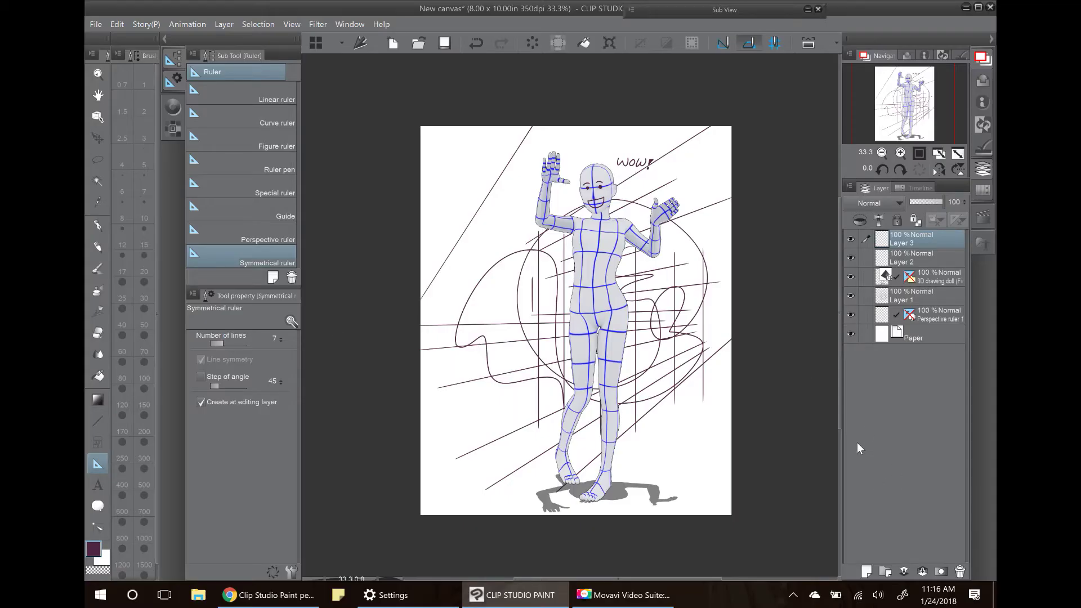
# Hide all layers between Layer 3 and the paper, and place the seven-line symmetrical ruler vertically on Layer 3.
pyautogui.click(850, 258)
pyautogui.click(851, 276)
pyautogui.click(850, 296)
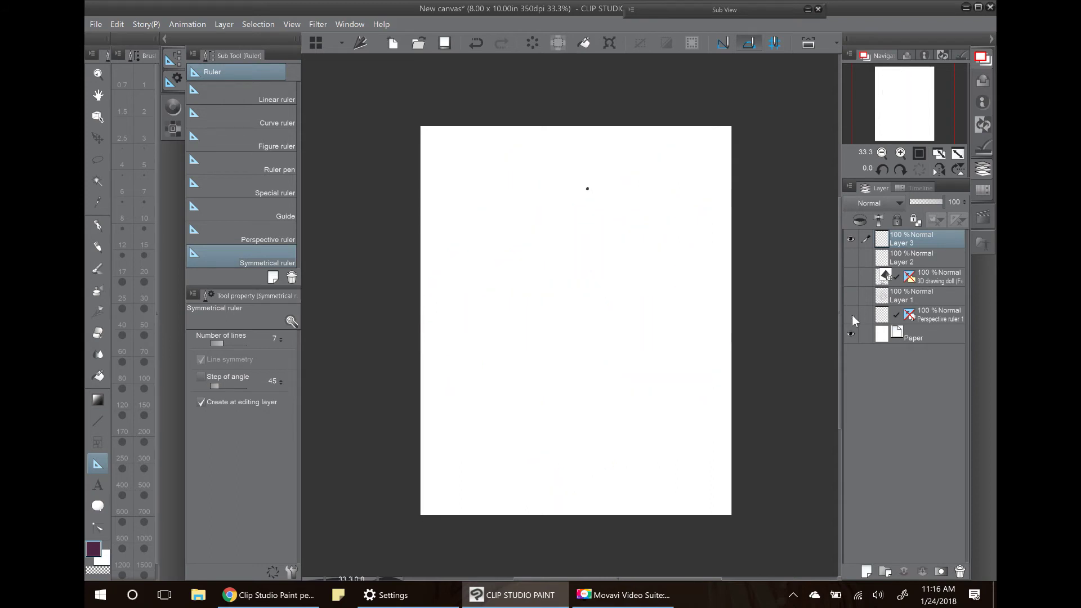
pyautogui.moveTo(580, 261); pyautogui.dragTo(579, 512)
# Draw a violet looping pattern with the Turnip pen, working outward from the ruler's centre across Layer 3.
pyautogui.press('p')
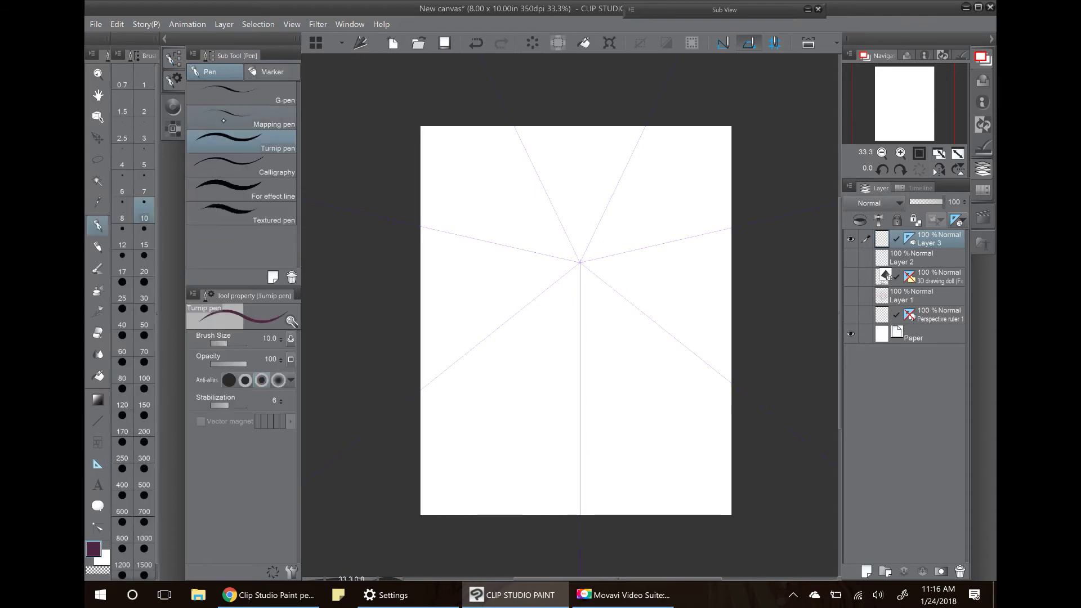
pyautogui.click(173, 106)
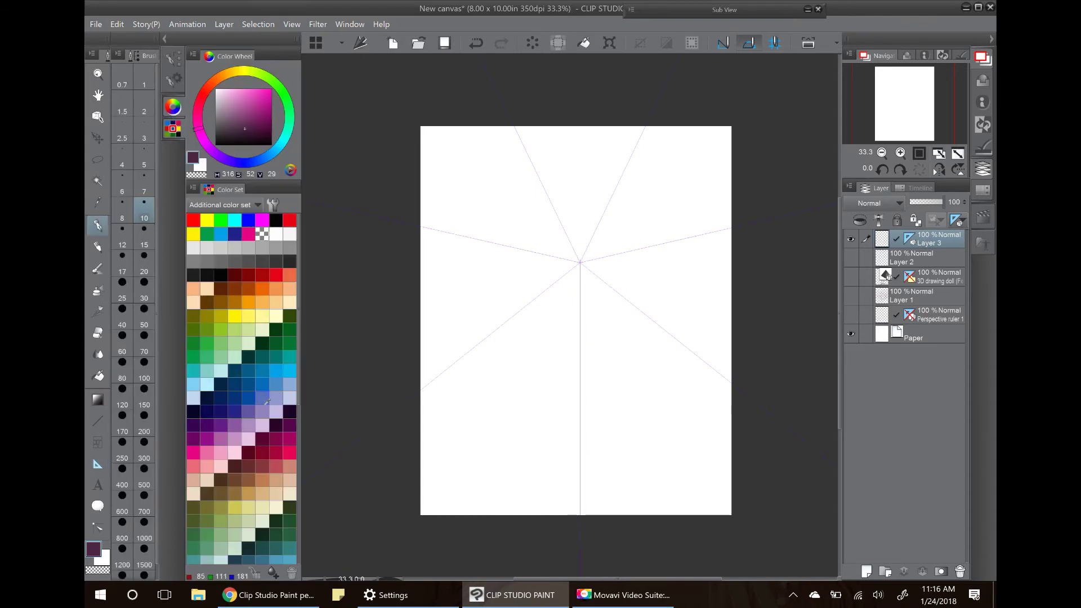
pyautogui.click(249, 412)
pyautogui.click(173, 58)
pyautogui.moveTo(589, 249)
pyautogui.mouseDown()
pyautogui.moveTo(599, 274)
pyautogui.moveTo(577, 249)
pyautogui.moveTo(587, 265)
pyautogui.mouseUp()
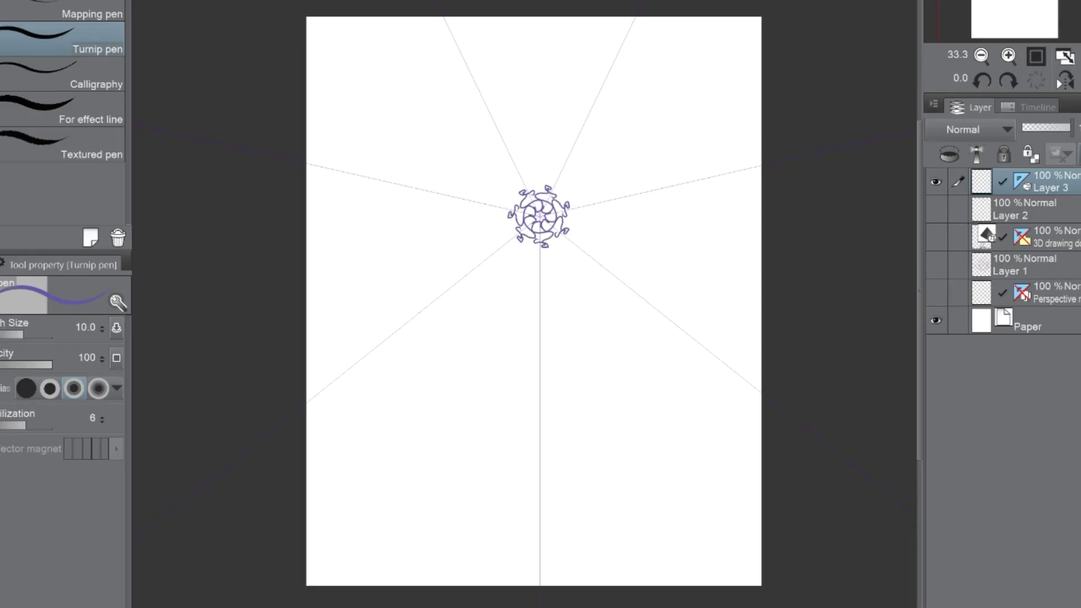
pyautogui.moveTo(555, 213)
pyautogui.mouseDown()
pyautogui.moveTo(583, 186)
pyautogui.moveTo(605, 217)
pyautogui.moveTo(594, 192)
pyautogui.mouseUp()
pyautogui.moveTo(589, 234); pyautogui.dragTo(594, 245)
pyautogui.moveTo(569, 169)
pyautogui.mouseDown()
pyautogui.moveTo(586, 182)
pyautogui.moveTo(656, 164)
pyautogui.moveTo(673, 183)
pyautogui.moveTo(647, 95)
pyautogui.moveTo(732, 67)
pyautogui.moveTo(687, 118)
pyautogui.moveTo(696, 127)
pyautogui.moveTo(743, 74)
pyautogui.mouseUp()
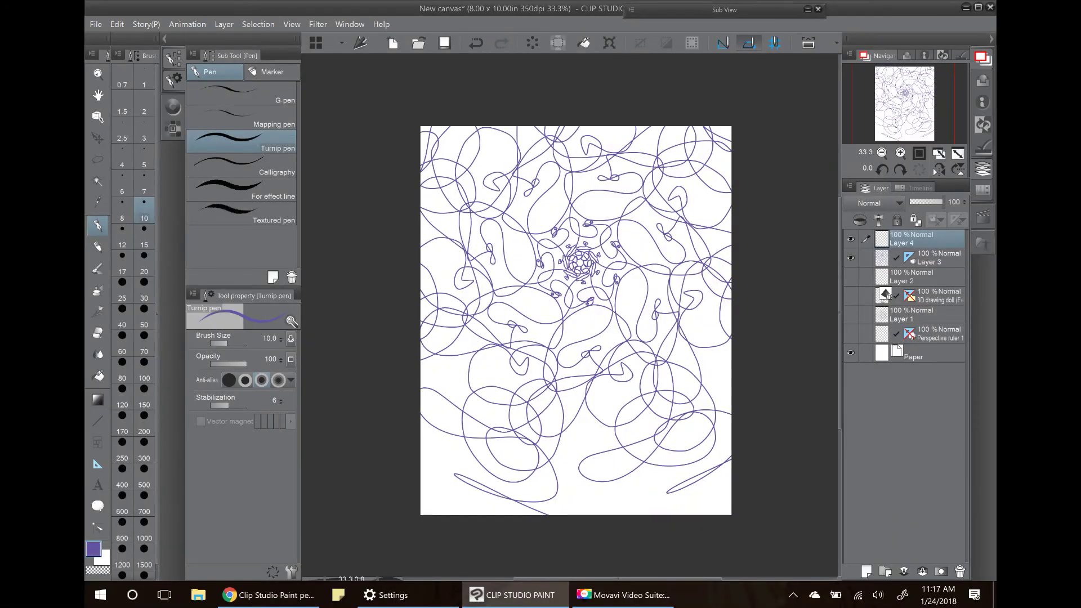
# Delete the empty Layer 4 and try placing another symmetrical ruler on Layer 3.
pyautogui.press('u')
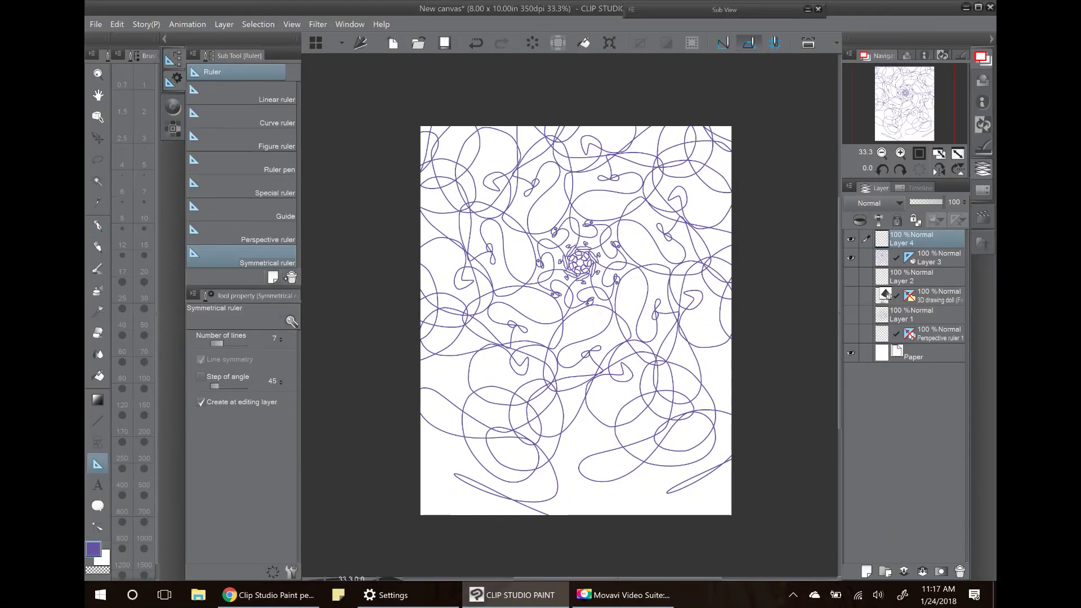
pyautogui.press('Delete')
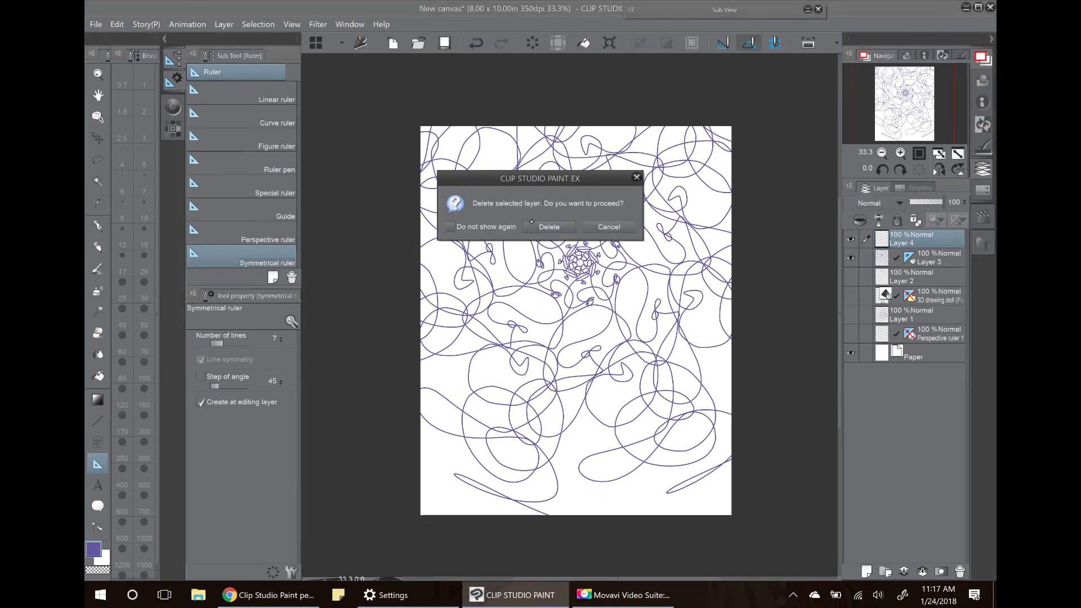
pyautogui.click(532, 223)
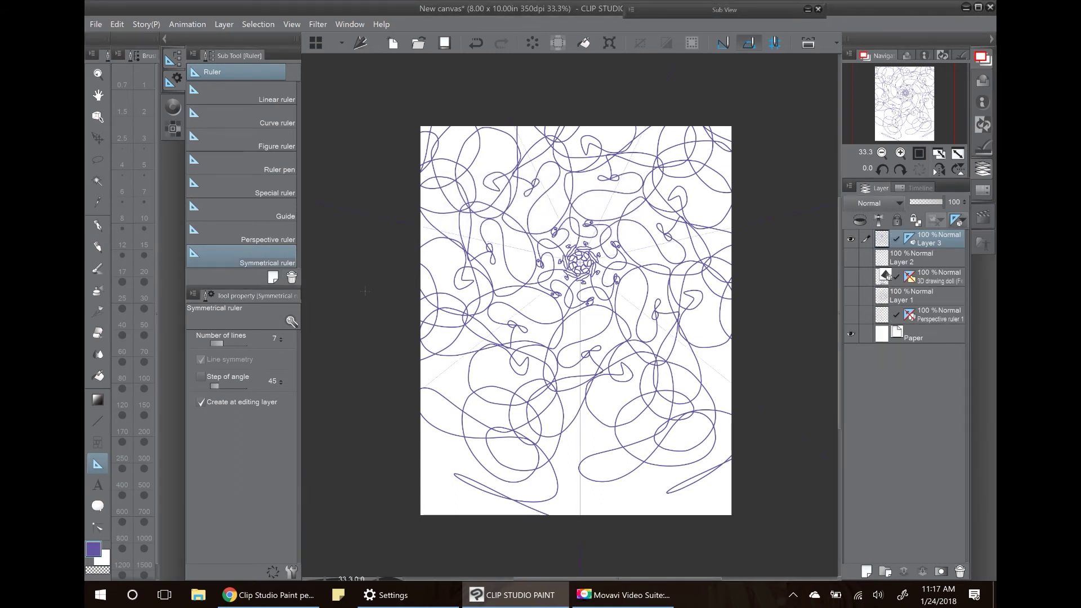
pyautogui.moveTo(586, 230); pyautogui.dragTo(598, 543)
pyautogui.hotkey('ctrl', 'z')
# Place an eight-line symmetrical ruler on a new raster layer above Layer 3, and hide Layer 3.
pyautogui.click(866, 572)
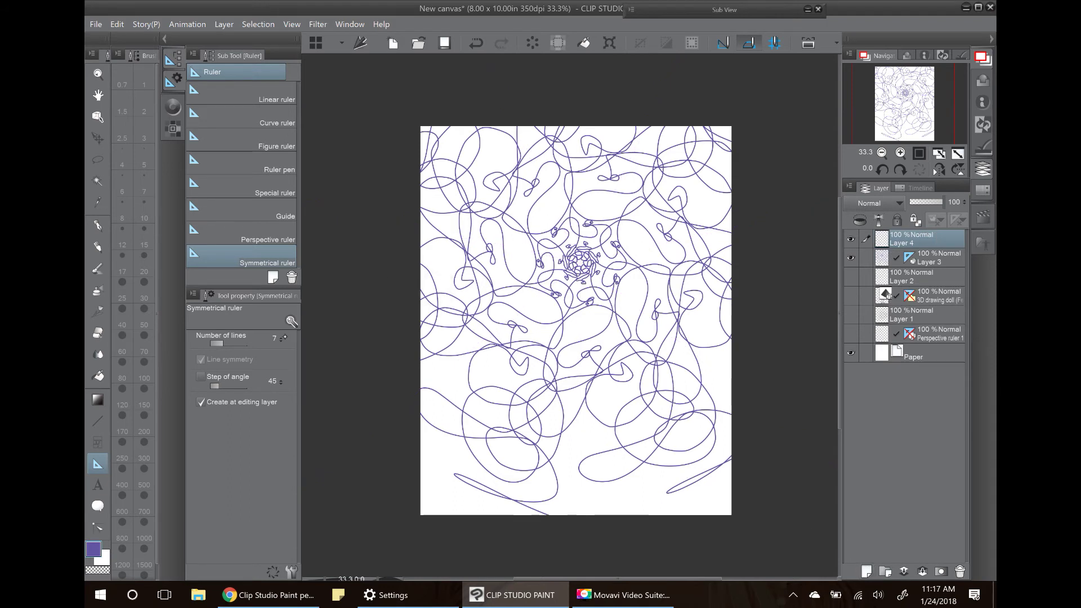
pyautogui.click(281, 336)
pyautogui.moveTo(582, 259); pyautogui.dragTo(582, 499)
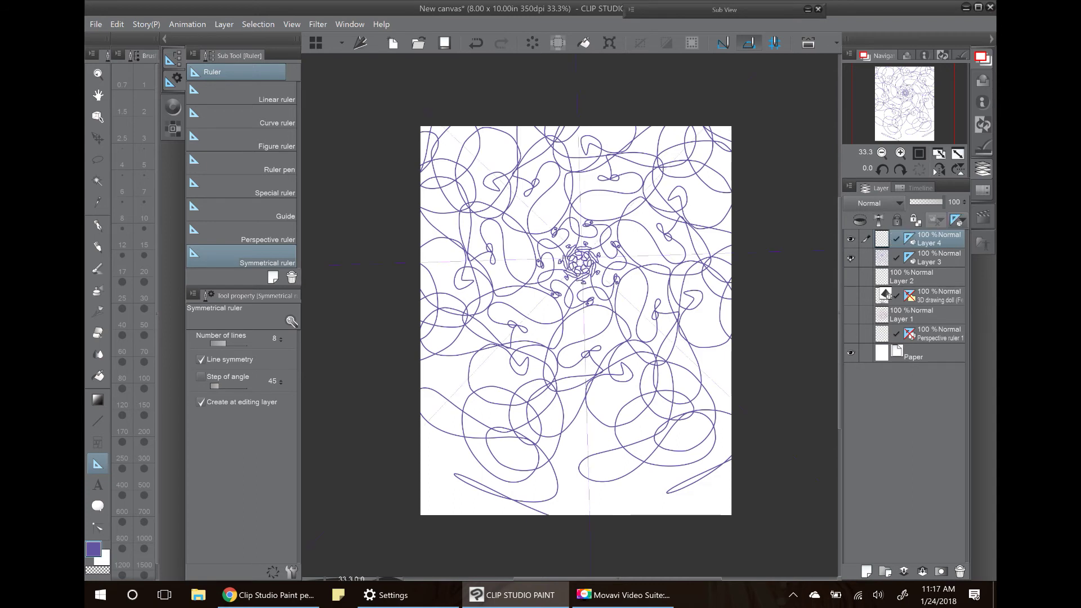
pyautogui.click(851, 257)
pyautogui.moveTo(586, 285); pyautogui.dragTo(593, 305)
pyautogui.hotkey('ctrl', 'z')
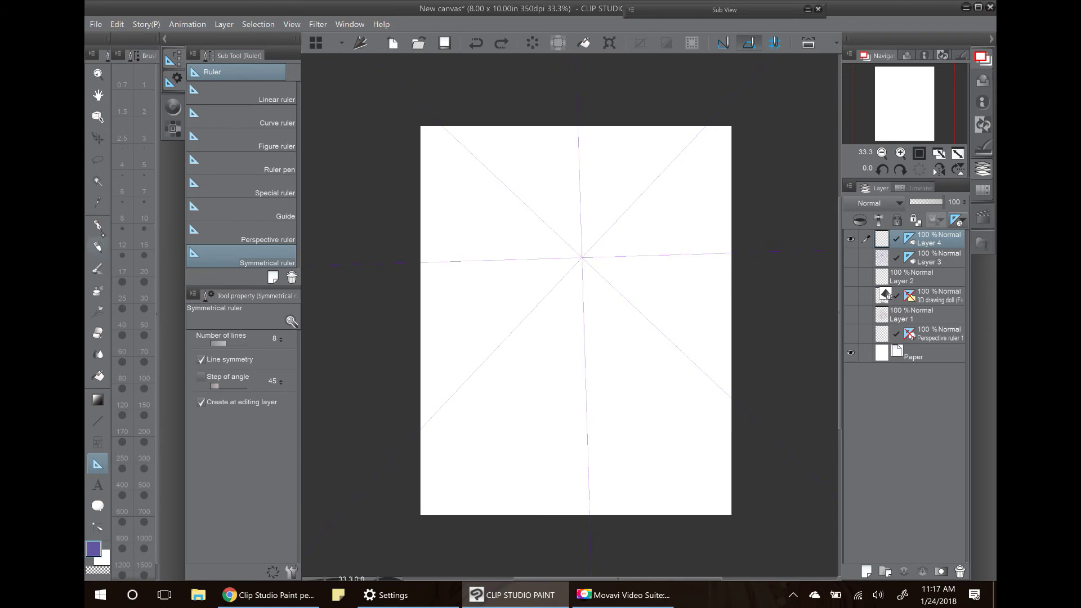
# Draw a dark green mirrored pattern of loops with the Turnip pen across Layer 4.
pyautogui.click(98, 225)
pyautogui.click(173, 106)
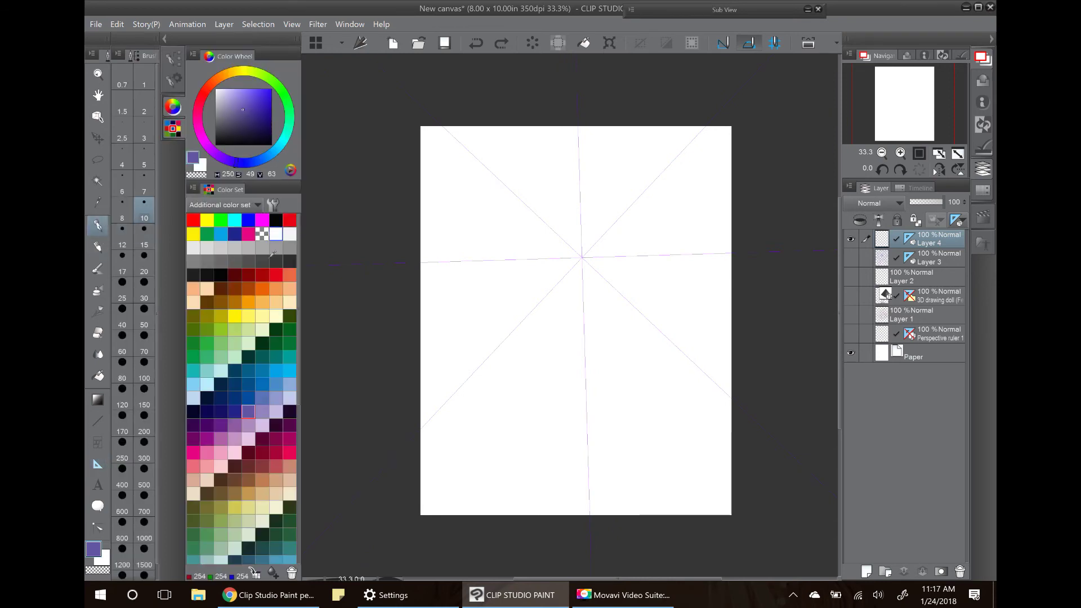
pyautogui.click(289, 343)
pyautogui.moveTo(584, 285)
pyautogui.mouseDown()
pyautogui.moveTo(583, 316)
pyautogui.moveTo(594, 321)
pyautogui.moveTo(585, 360)
pyautogui.moveTo(560, 293)
pyautogui.moveTo(566, 265)
pyautogui.moveTo(583, 259)
pyautogui.moveTo(507, 349)
pyautogui.moveTo(664, 354)
pyautogui.moveTo(586, 373)
pyautogui.moveTo(587, 417)
pyautogui.moveTo(664, 419)
pyautogui.moveTo(586, 450)
pyautogui.moveTo(589, 490)
pyautogui.moveTo(619, 510)
pyautogui.moveTo(439, 394)
pyautogui.moveTo(507, 428)
pyautogui.moveTo(563, 506)
pyautogui.moveTo(428, 487)
pyautogui.mouseUp()
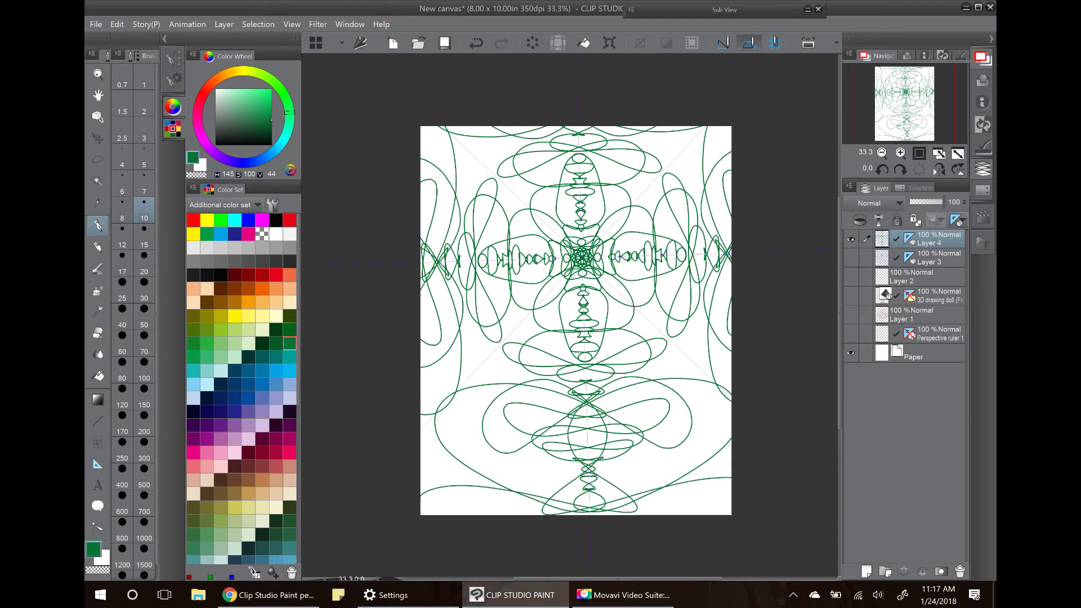
# Hide Layer 4, show Layer 3 and add green looping strokes over its violet pattern.
pyautogui.click(851, 239)
pyautogui.click(851, 258)
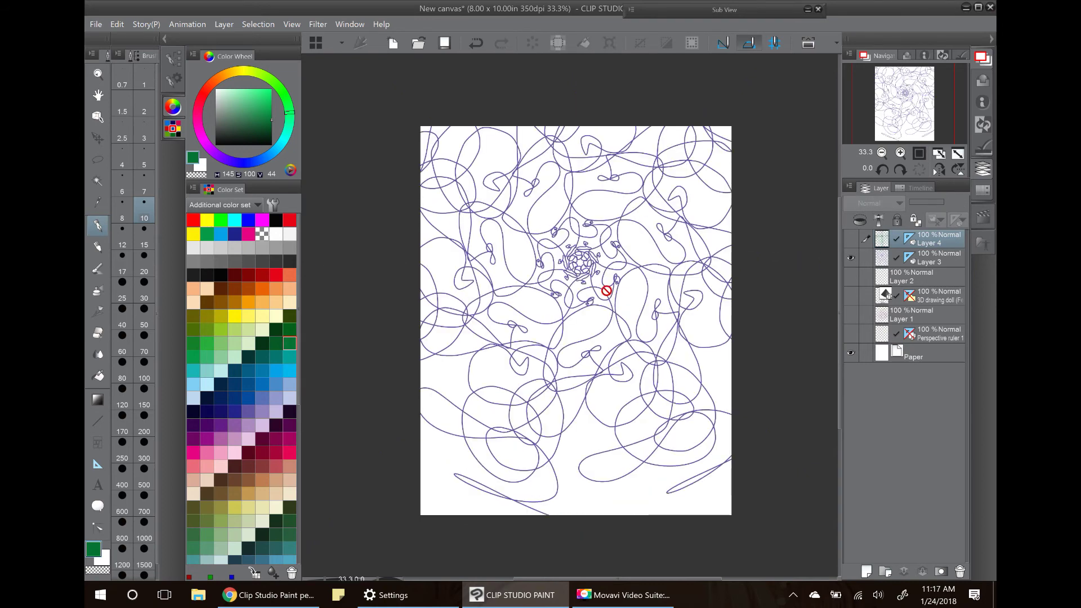
pyautogui.click(941, 256)
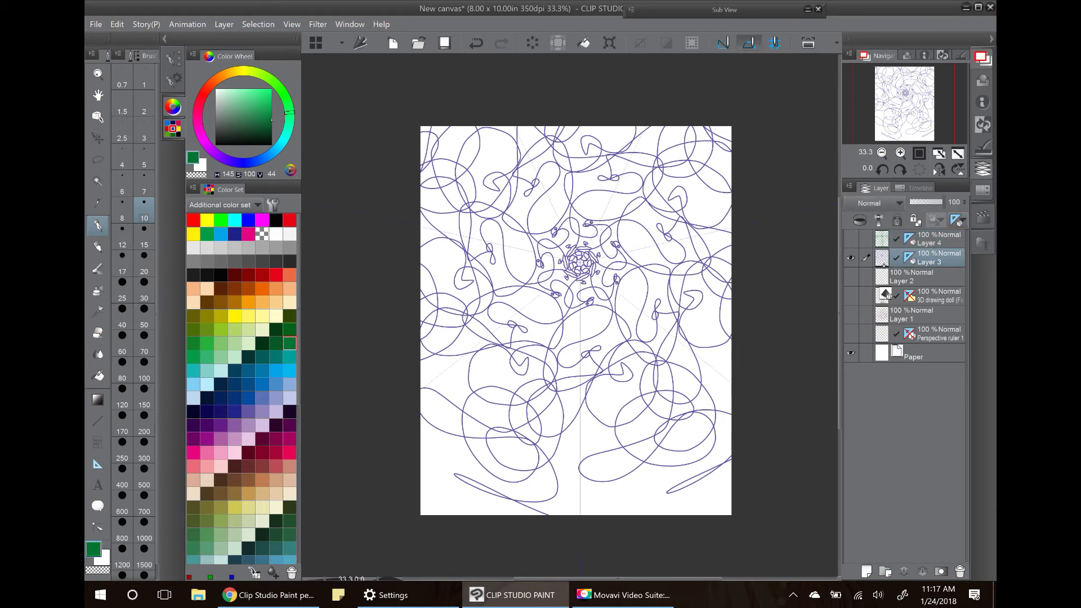
pyautogui.moveTo(579, 311)
pyautogui.mouseDown()
pyautogui.moveTo(620, 360)
pyautogui.moveTo(627, 456)
pyautogui.moveTo(586, 423)
pyautogui.moveTo(535, 473)
pyautogui.moveTo(467, 501)
pyautogui.mouseUp()
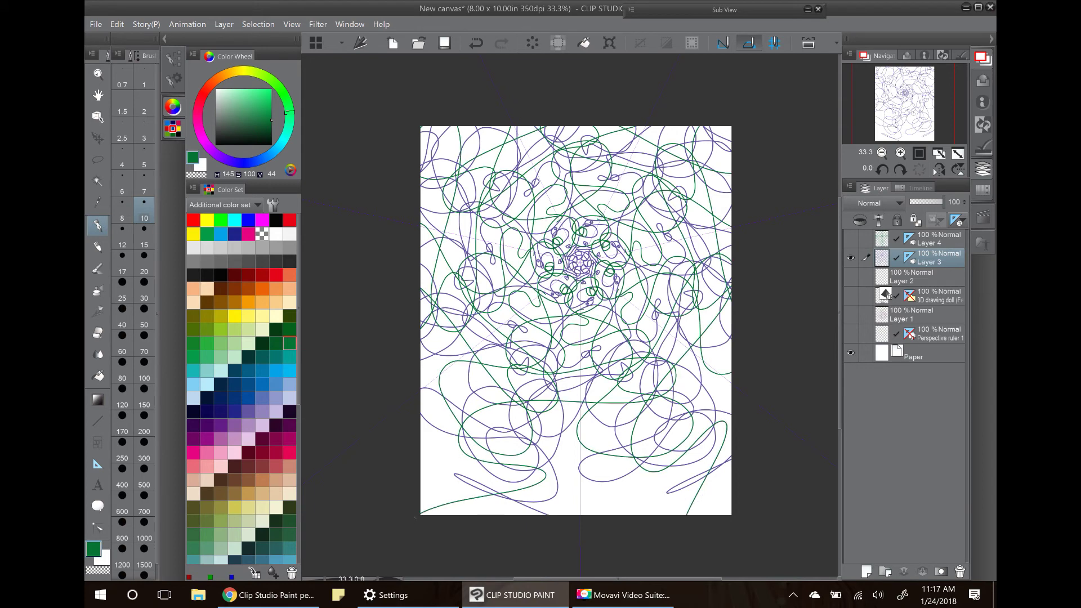
# Hide Layer 3, show Layer 4 and add more green mirrored strokes to its pattern.
pyautogui.click(851, 258)
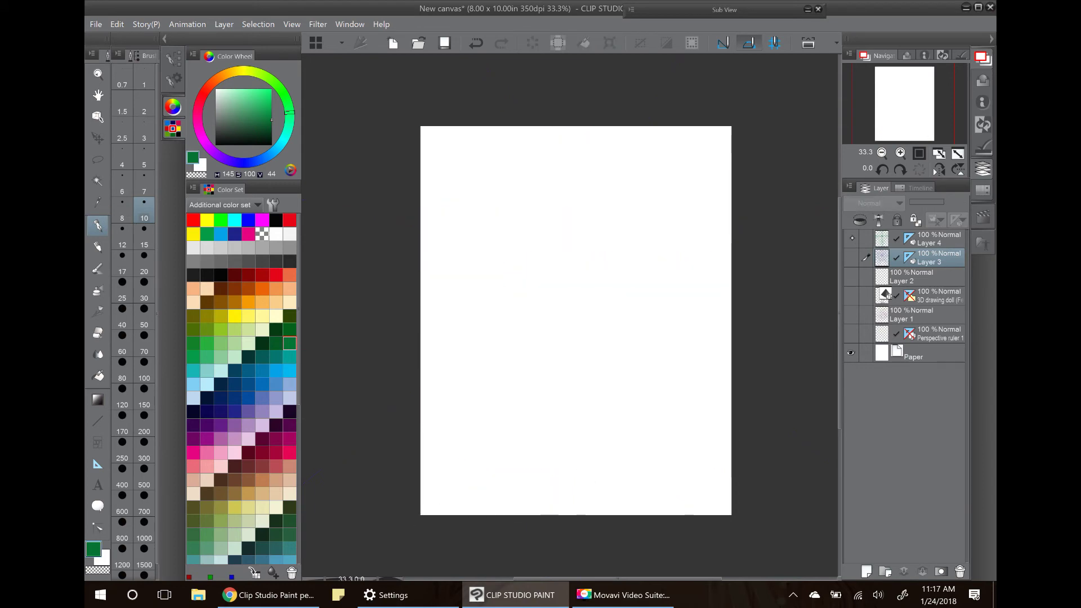
pyautogui.click(851, 239)
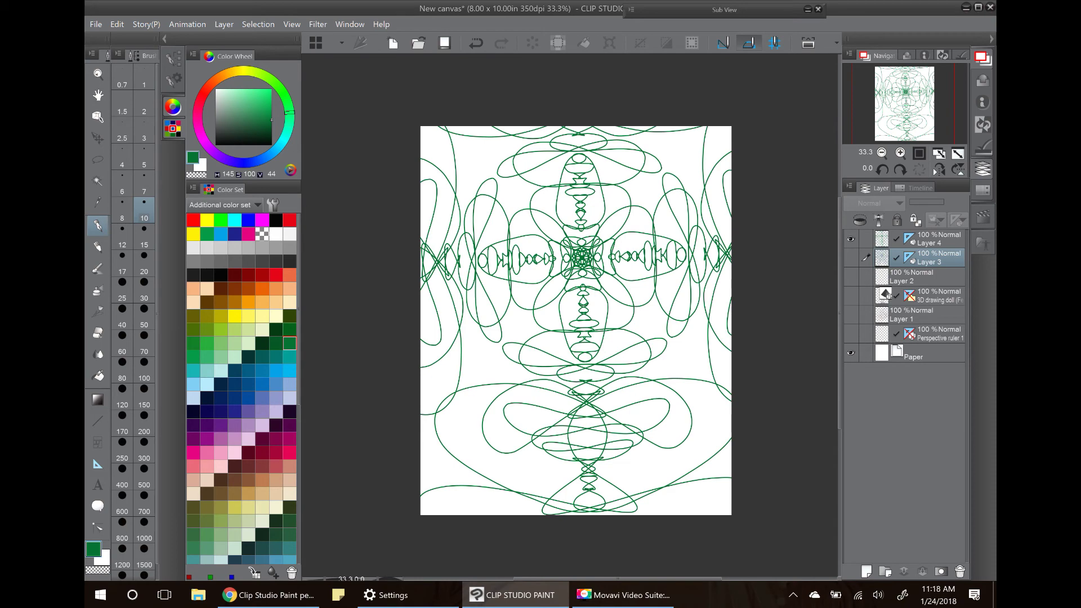
pyautogui.click(935, 238)
pyautogui.moveTo(685, 380)
pyautogui.mouseDown()
pyautogui.moveTo(731, 409)
pyautogui.moveTo(712, 485)
pyautogui.moveTo(727, 498)
pyautogui.moveTo(664, 512)
pyautogui.moveTo(704, 515)
pyautogui.mouseUp()
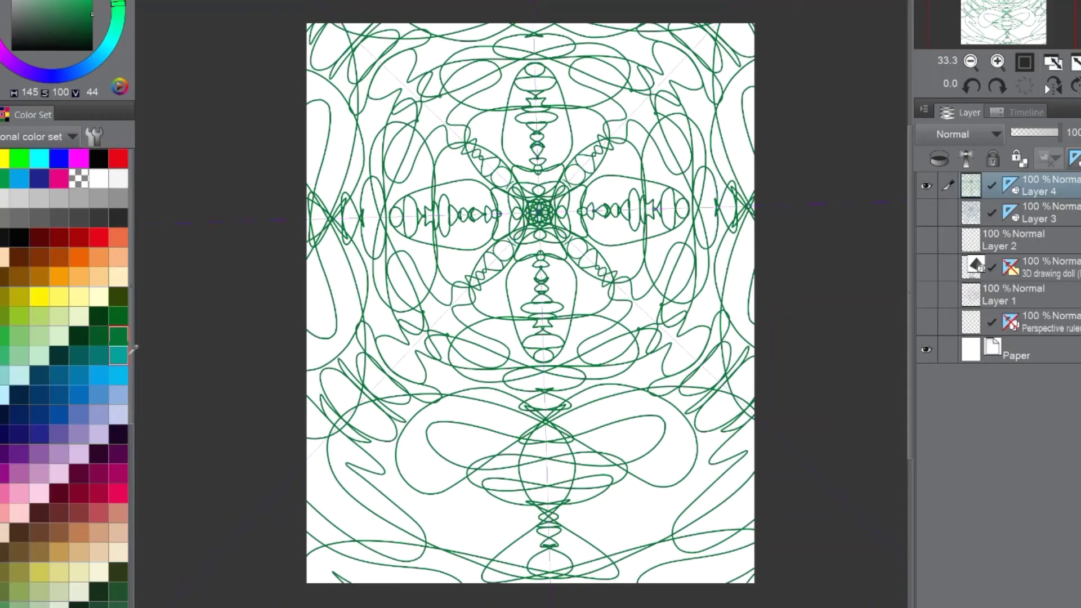
# Add thick teal wavy strokes around the centre and outer areas of the Layer 4 pattern.
pyautogui.click(290, 356)
pyautogui.moveTo(549, 222)
pyautogui.mouseDown()
pyautogui.moveTo(579, 243)
pyautogui.moveTo(545, 301)
pyautogui.moveTo(577, 311)
pyautogui.moveTo(607, 295)
pyautogui.moveTo(641, 306)
pyautogui.moveTo(660, 328)
pyautogui.moveTo(652, 362)
pyautogui.moveTo(673, 396)
pyautogui.moveTo(592, 417)
pyautogui.moveTo(656, 444)
pyautogui.moveTo(653, 477)
pyautogui.moveTo(677, 495)
pyautogui.moveTo(699, 546)
pyautogui.moveTo(756, 418)
pyautogui.moveTo(734, 501)
pyautogui.moveTo(741, 562)
pyautogui.moveTo(787, 604)
pyautogui.mouseUp()
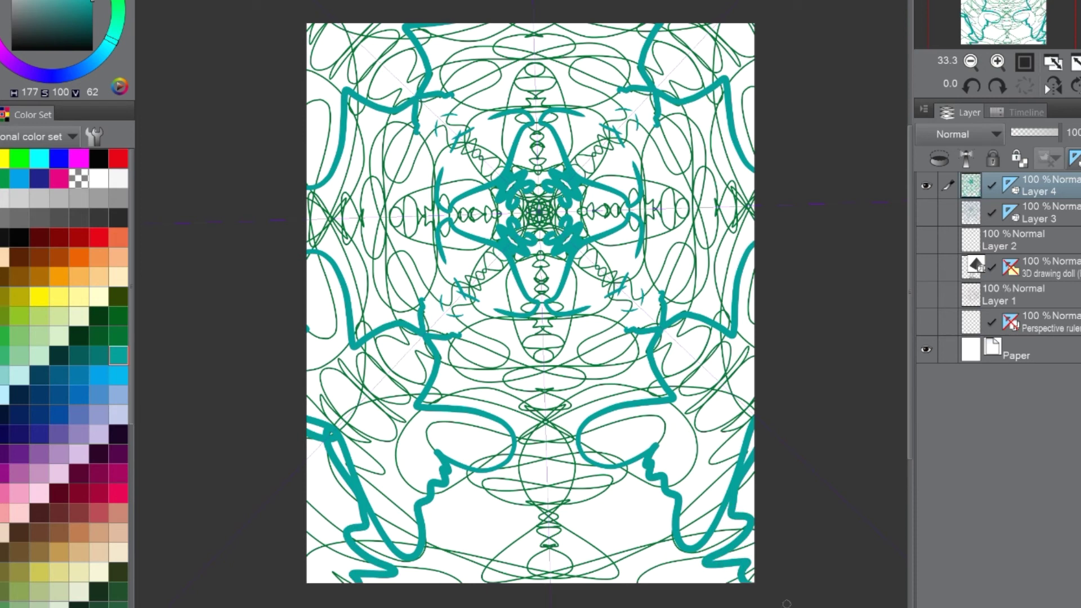
pyautogui.moveTo(443, 118)
pyautogui.mouseDown()
pyautogui.moveTo(434, 151)
pyautogui.moveTo(417, 151)
pyautogui.moveTo(425, 124)
pyautogui.moveTo(370, 149)
pyautogui.moveTo(409, 194)
pyautogui.moveTo(423, 237)
pyautogui.mouseUp()
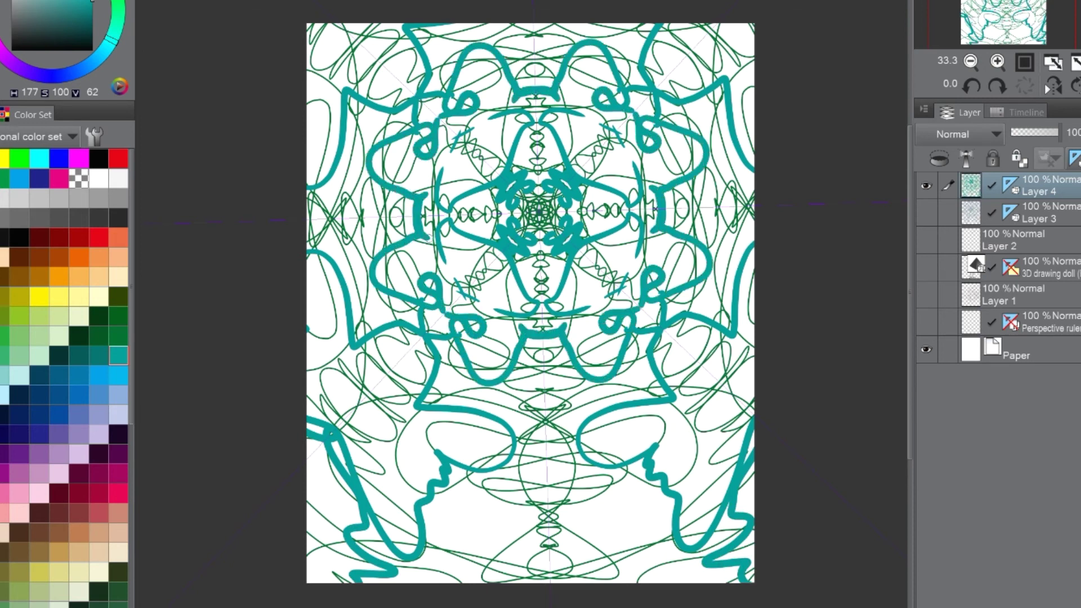
# Add light orange looping strokes from the centre out to the edges of the Layer 4 pattern.
pyautogui.click(98, 276)
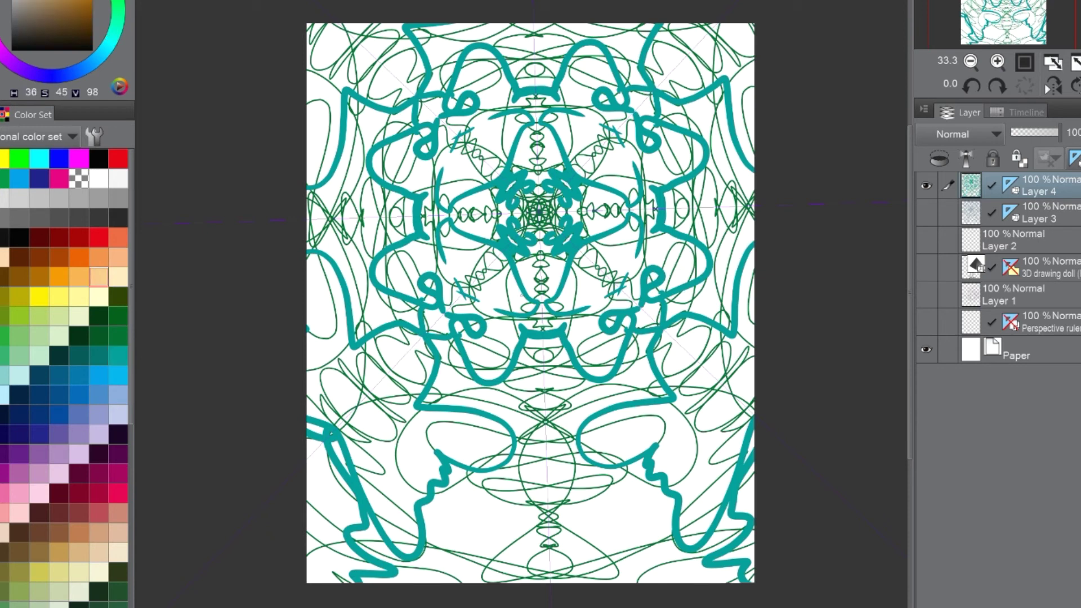
pyautogui.moveTo(540, 210)
pyautogui.mouseDown()
pyautogui.moveTo(613, 284)
pyautogui.moveTo(468, 282)
pyautogui.mouseUp()
pyautogui.moveTo(613, 285)
pyautogui.mouseDown()
pyautogui.moveTo(692, 332)
pyautogui.moveTo(676, 360)
pyautogui.moveTo(700, 437)
pyautogui.moveTo(676, 507)
pyautogui.moveTo(726, 394)
pyautogui.moveTo(647, 282)
pyautogui.moveTo(550, 432)
pyautogui.moveTo(520, 599)
pyautogui.mouseUp()
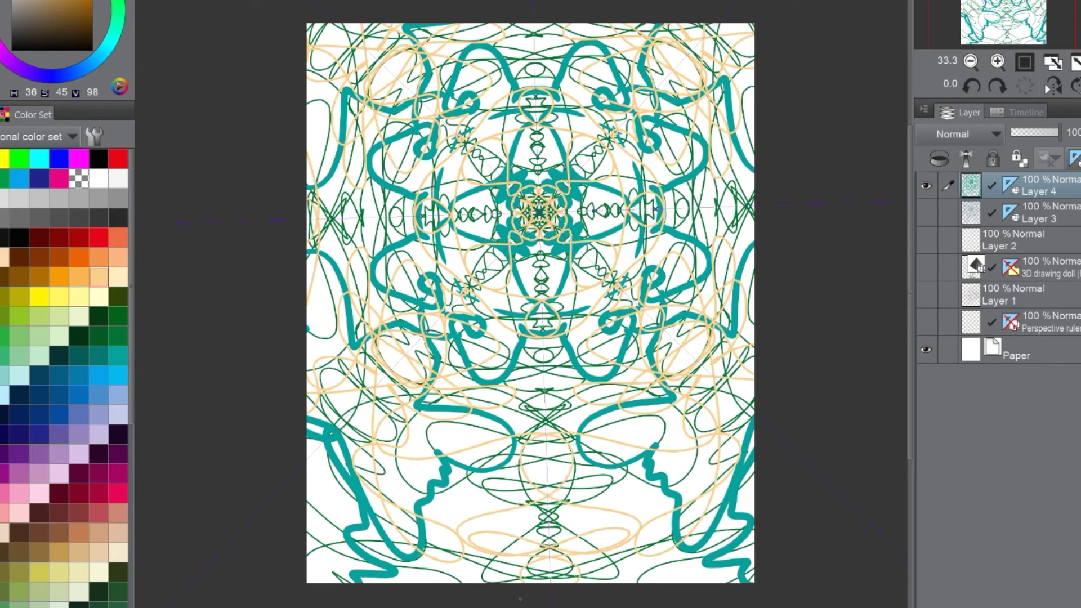
pyautogui.moveTo(343, 197)
pyautogui.mouseDown()
pyautogui.moveTo(405, 253)
pyautogui.moveTo(478, 214)
pyautogui.moveTo(563, 202)
pyautogui.moveTo(659, 141)
pyautogui.mouseUp()
pyautogui.moveTo(558, 473); pyautogui.dragTo(452, 594)
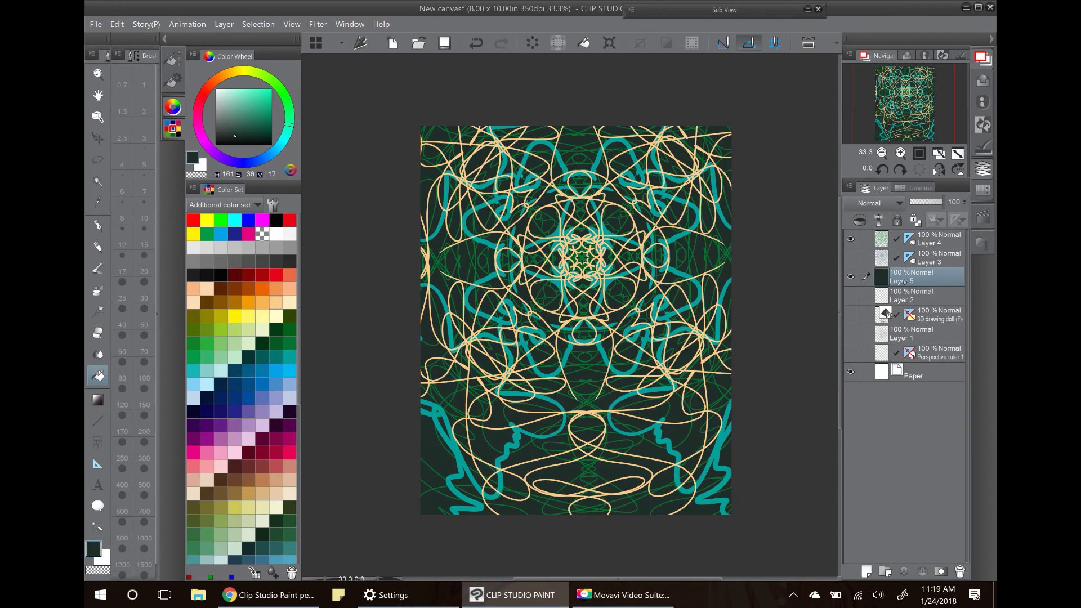
# Set up a symmetrical ruler with a vertical mirror axis on a new layer above Layer 4.
pyautogui.click(924, 258)
pyautogui.click(923, 238)
pyautogui.click(97, 463)
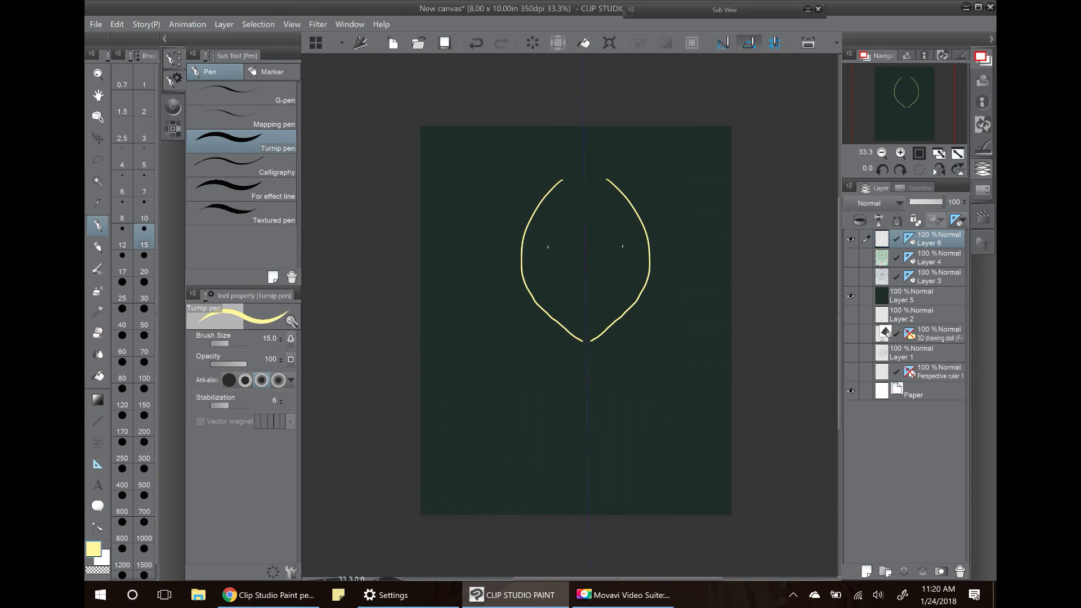
# Draw mirrored eyes, a neck with shoulders and body, and curved horns in pale yellow around the head outline on Layer 6.
pyautogui.moveTo(548, 246)
pyautogui.mouseDown()
pyautogui.moveTo(555, 280)
pyautogui.moveTo(546, 243)
pyautogui.moveTo(558, 269)
pyautogui.mouseUp()
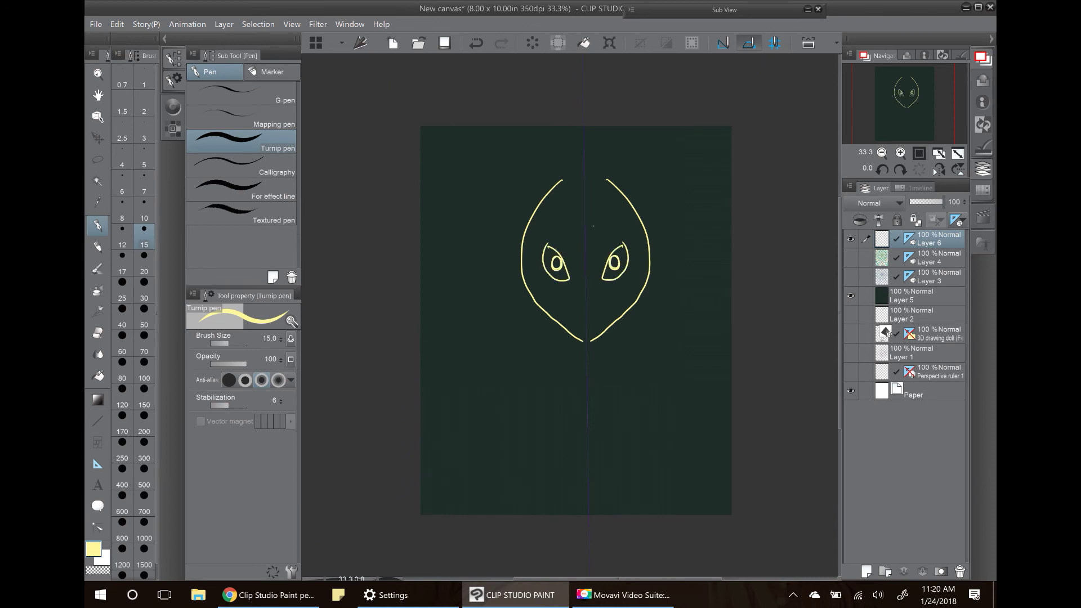
pyautogui.moveTo(567, 333)
pyautogui.mouseDown()
pyautogui.moveTo(559, 362)
pyautogui.moveTo(536, 357)
pyautogui.moveTo(545, 386)
pyautogui.moveTo(457, 414)
pyautogui.moveTo(489, 461)
pyautogui.moveTo(465, 514)
pyautogui.mouseUp()
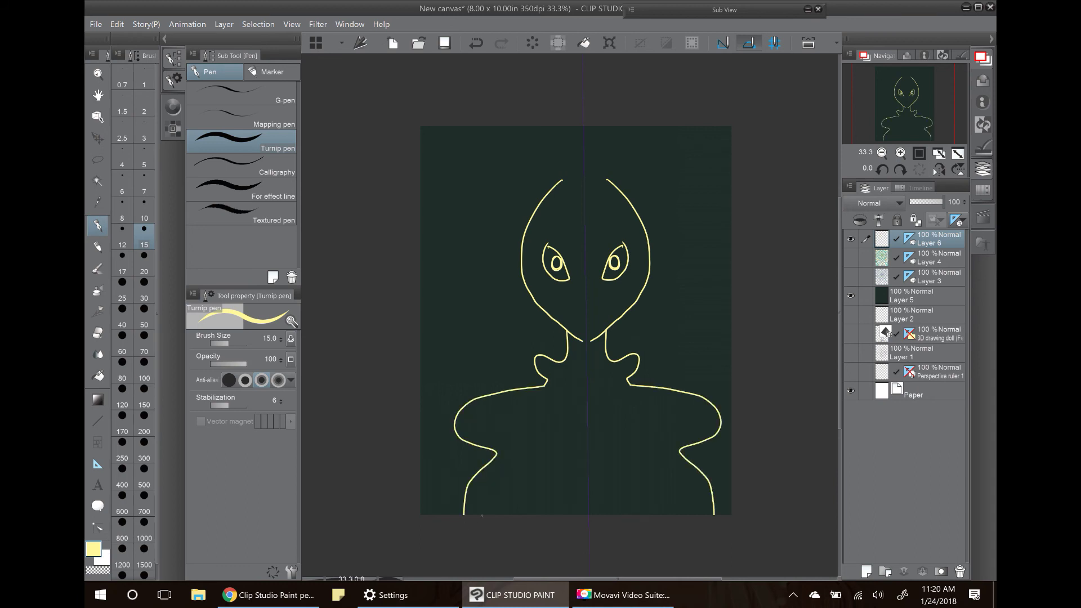
pyautogui.moveTo(534, 206)
pyautogui.mouseDown()
pyautogui.moveTo(505, 169)
pyautogui.moveTo(525, 233)
pyautogui.mouseUp()
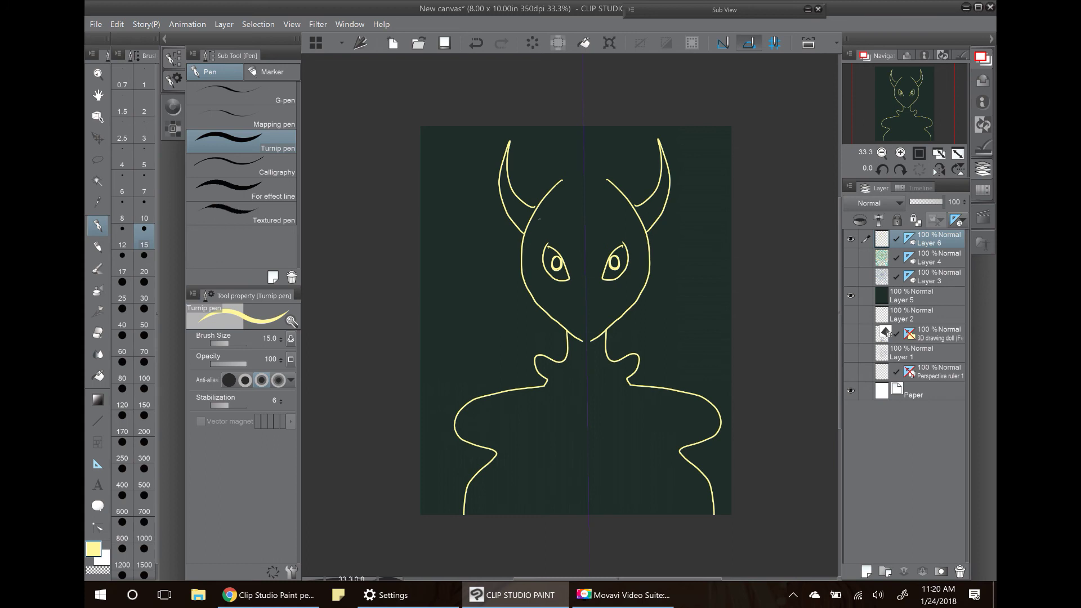
# Hide Layer 6 and Layer 5, and add a new layer above Layer 6.
pyautogui.click(850, 239)
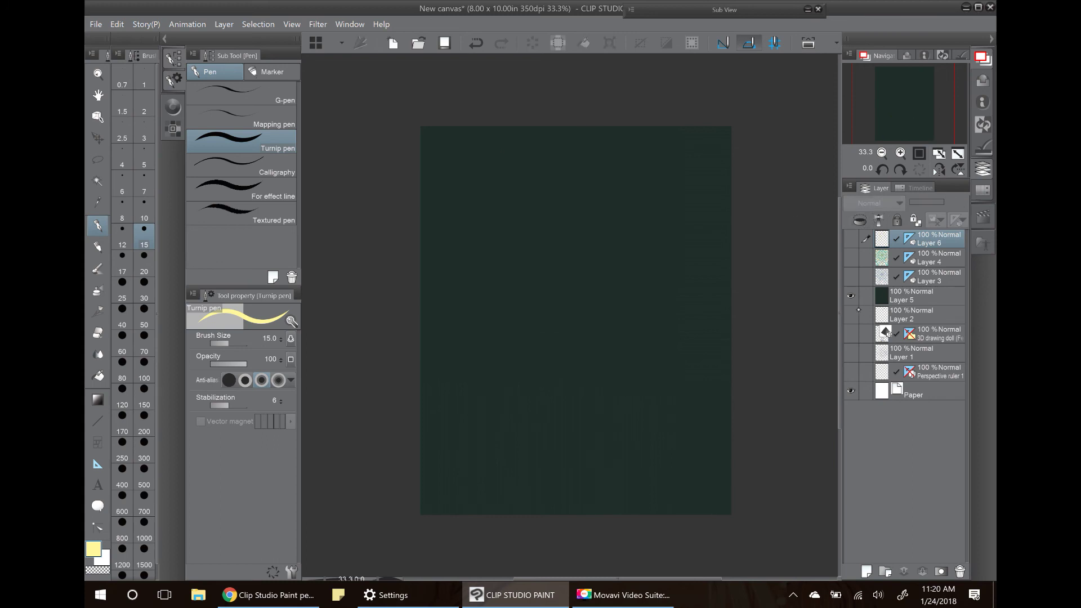
pyautogui.click(850, 296)
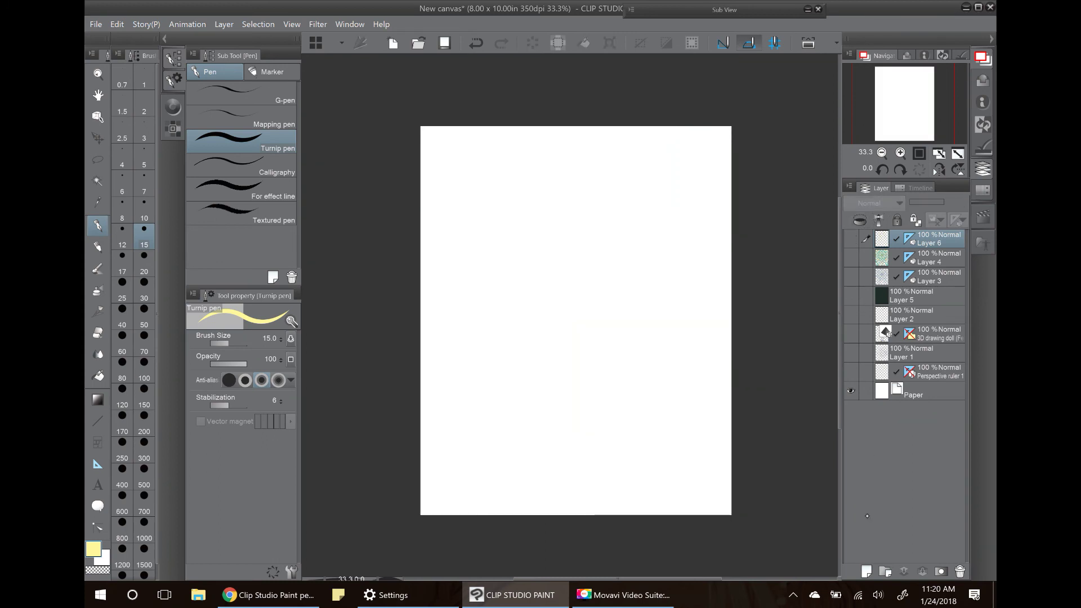
pyautogui.hotkey('ctrl', 'shift', 'n')
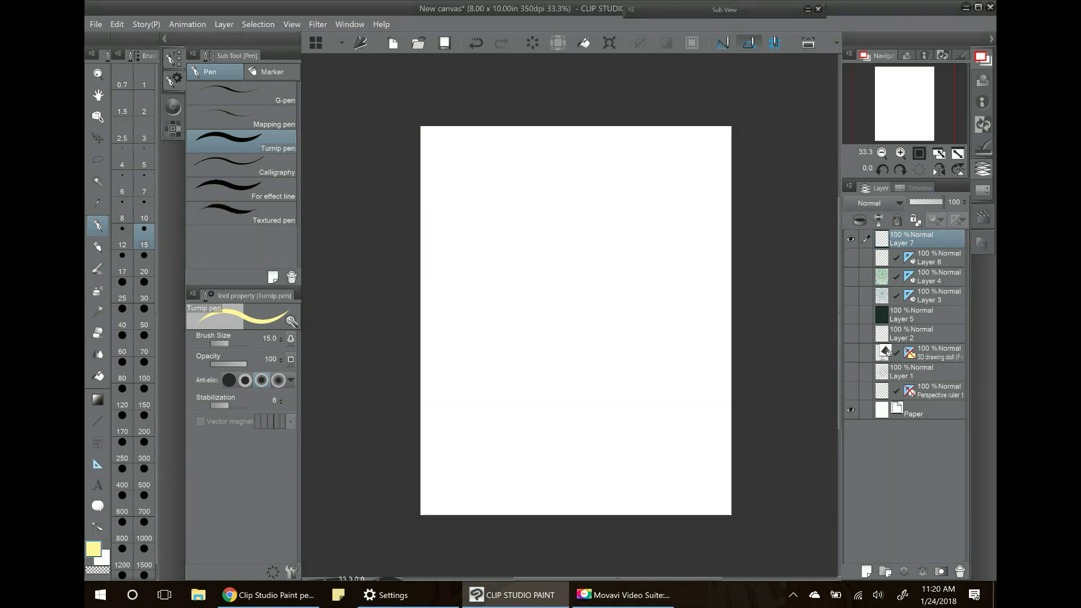
# Paint a solid magenta balloon at brush size 100 on Layer 7, with a winding string at size 10 down to the canvas edge.
pyautogui.click(173, 107)
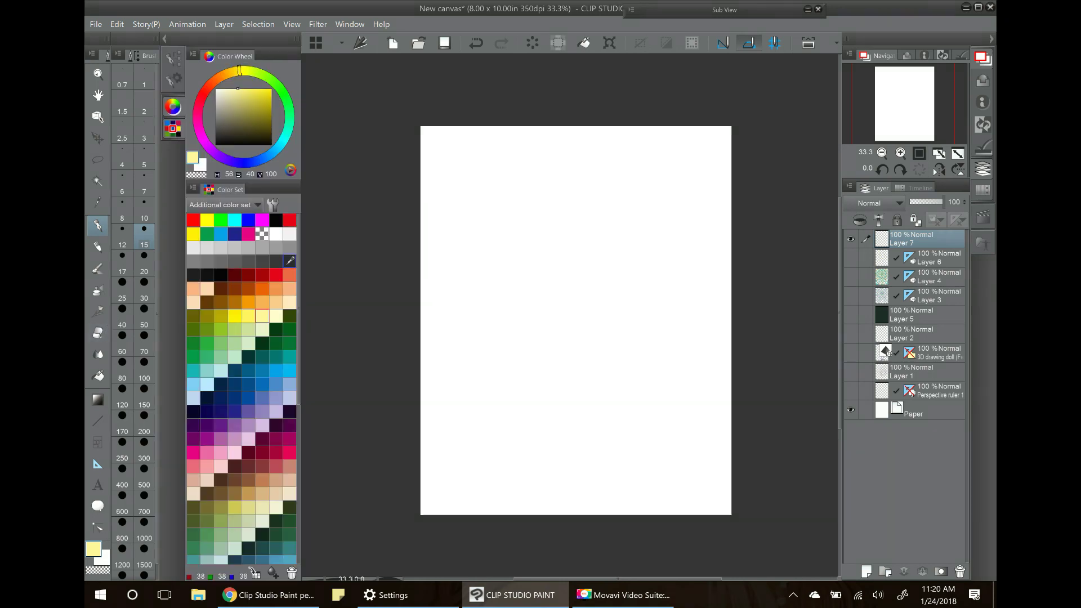
pyautogui.click(276, 275)
pyautogui.click(144, 341)
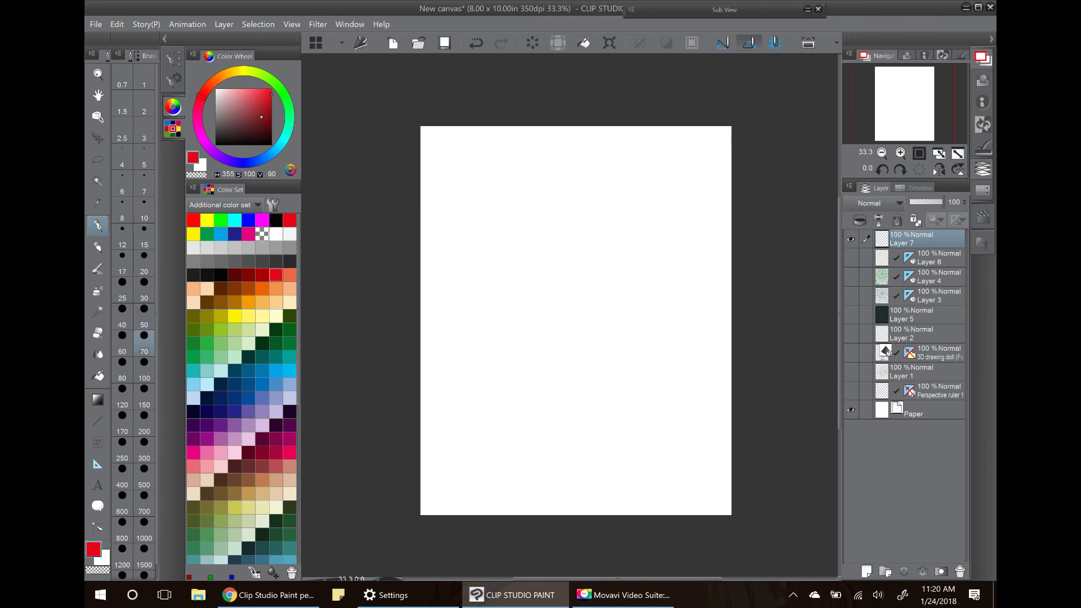
pyautogui.click(145, 369)
pyautogui.click(248, 234)
pyautogui.moveTo(588, 183)
pyautogui.mouseDown()
pyautogui.moveTo(625, 243)
pyautogui.moveTo(554, 239)
pyautogui.mouseUp()
pyautogui.moveTo(585, 197); pyautogui.dragTo(580, 248)
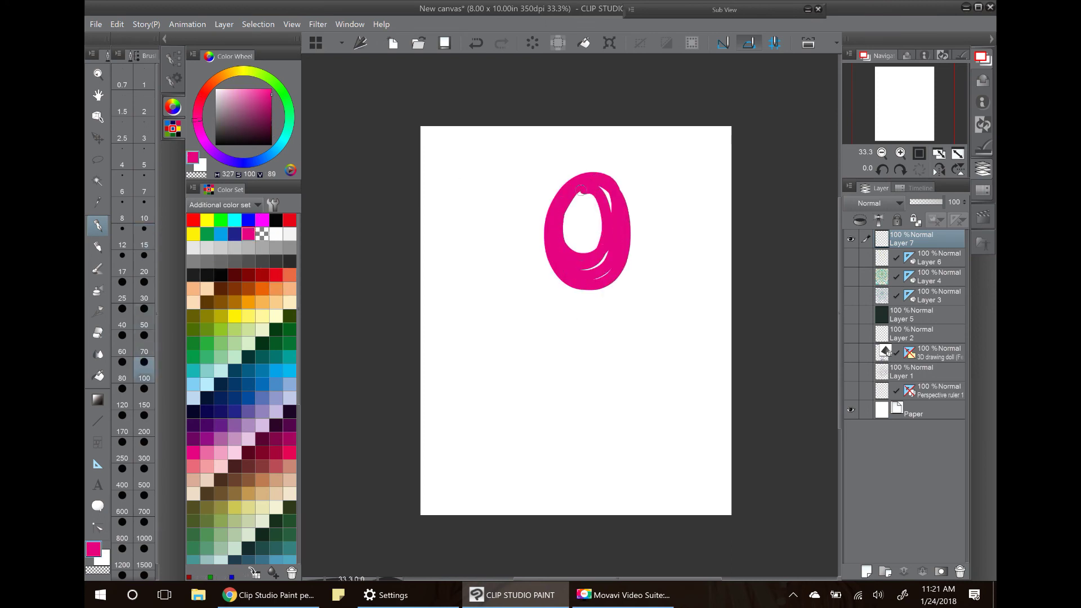
pyautogui.click(144, 202)
pyautogui.moveTo(591, 290); pyautogui.dragTo(656, 513)
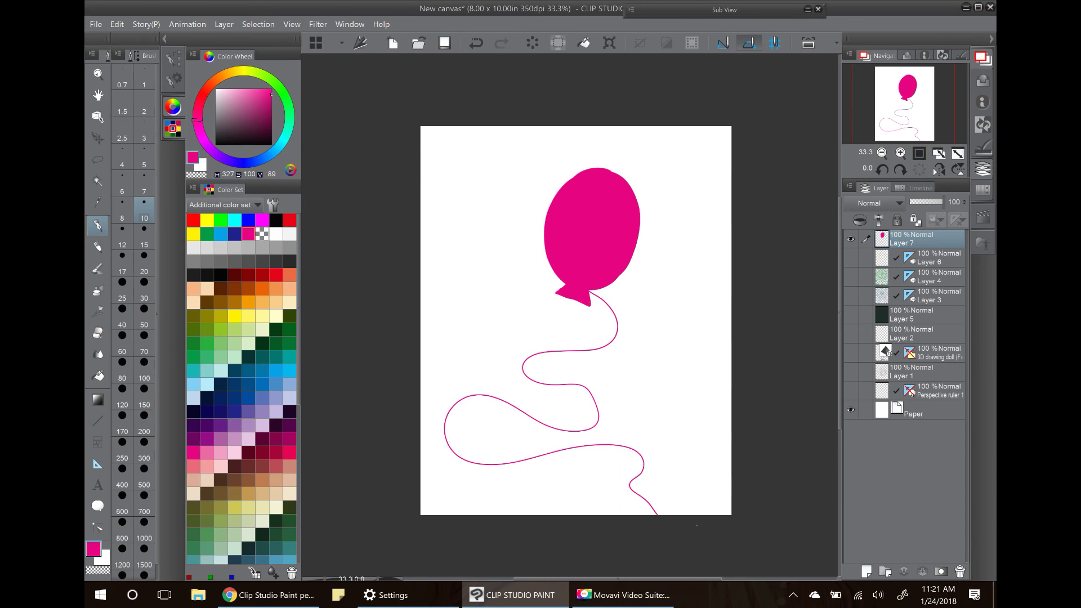
# Clip a new layer to the balloon layer and scribble orange strokes across the balloon and the upper part of its string.
pyautogui.hotkey('ctrl', 'shift', 'n')
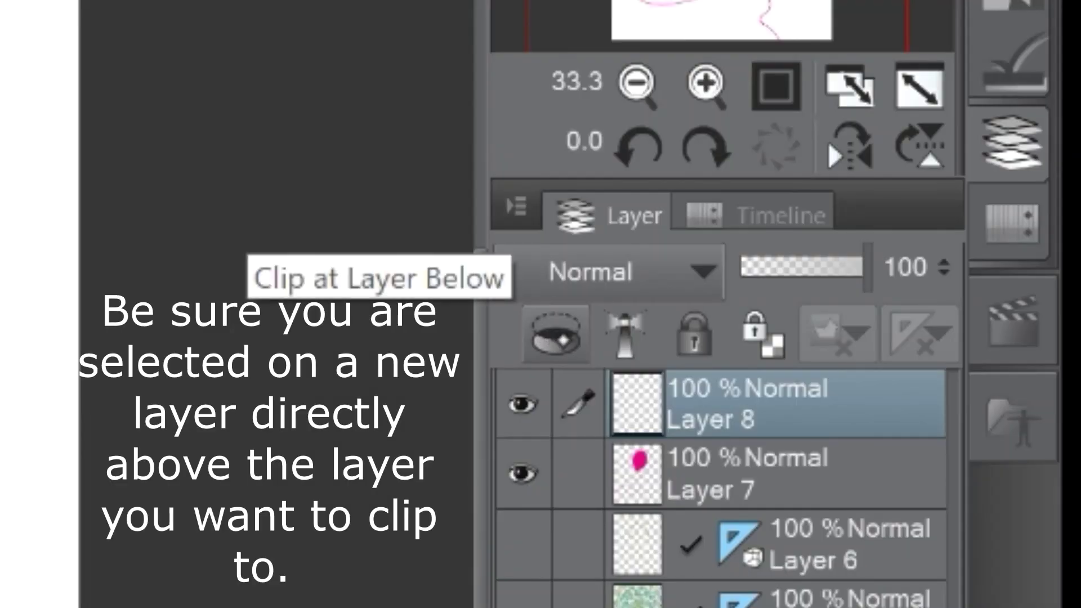
pyautogui.click(555, 333)
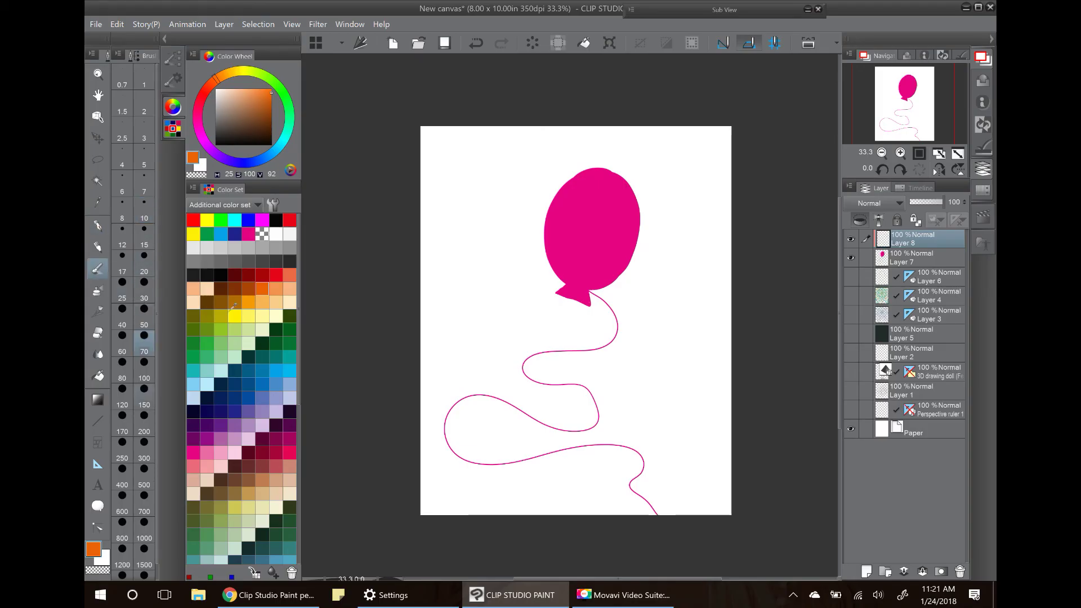
pyautogui.moveTo(588, 206)
pyautogui.mouseDown()
pyautogui.moveTo(549, 250)
pyautogui.moveTo(569, 295)
pyautogui.moveTo(592, 291)
pyautogui.mouseUp()
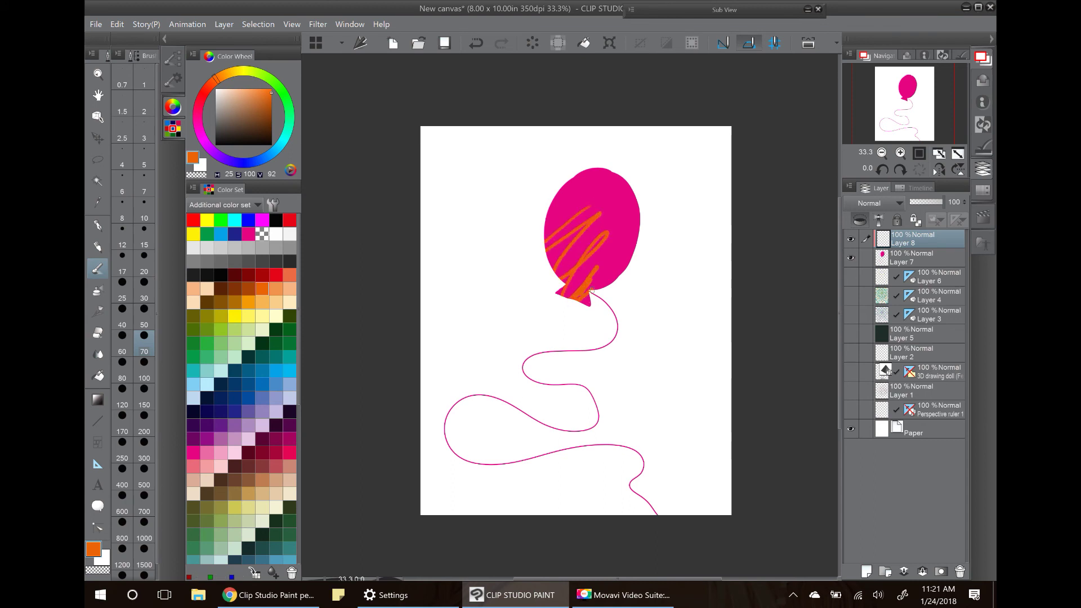
pyautogui.moveTo(552, 231)
pyautogui.mouseDown()
pyautogui.moveTo(600, 172)
pyautogui.moveTo(549, 206)
pyautogui.moveTo(593, 213)
pyautogui.moveTo(614, 253)
pyautogui.moveTo(569, 260)
pyautogui.moveTo(619, 352)
pyautogui.mouseUp()
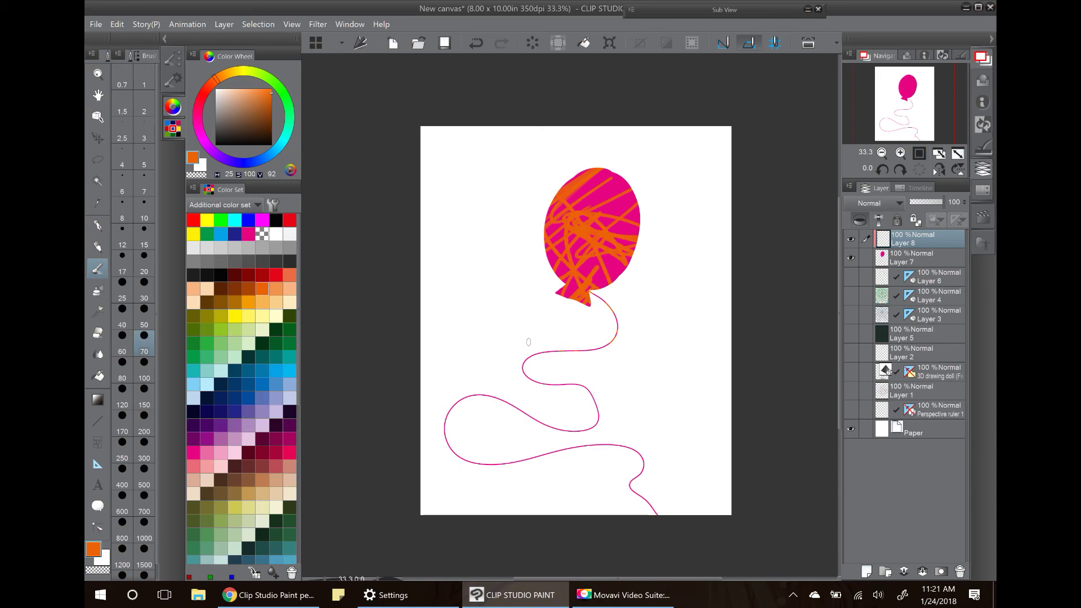
pyautogui.moveTo(563, 273)
pyautogui.mouseDown()
pyautogui.moveTo(575, 240)
pyautogui.moveTo(597, 282)
pyautogui.mouseUp()
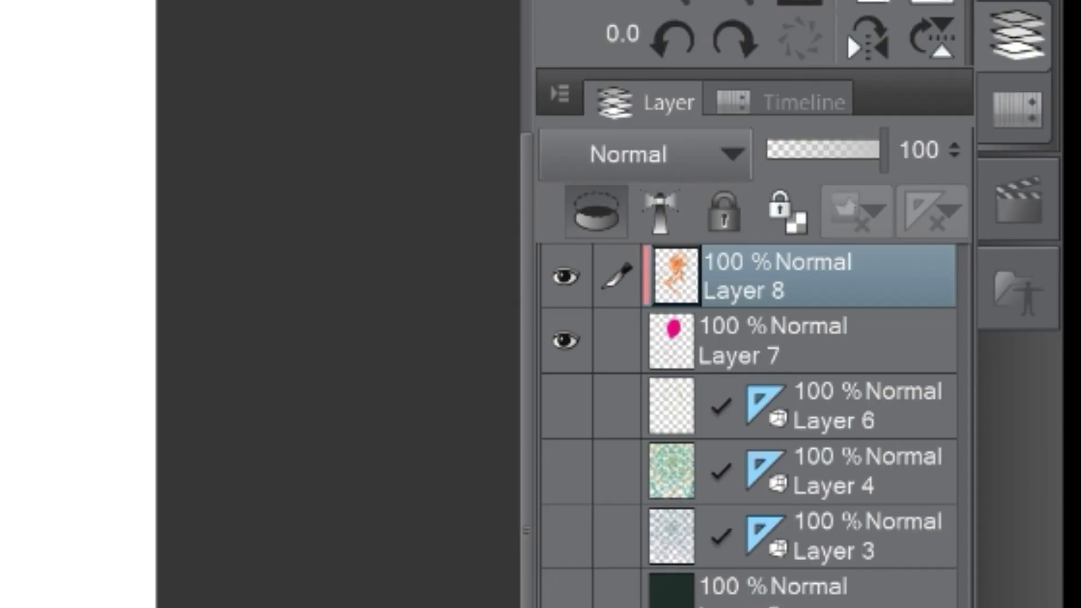
pyautogui.click(726, 342)
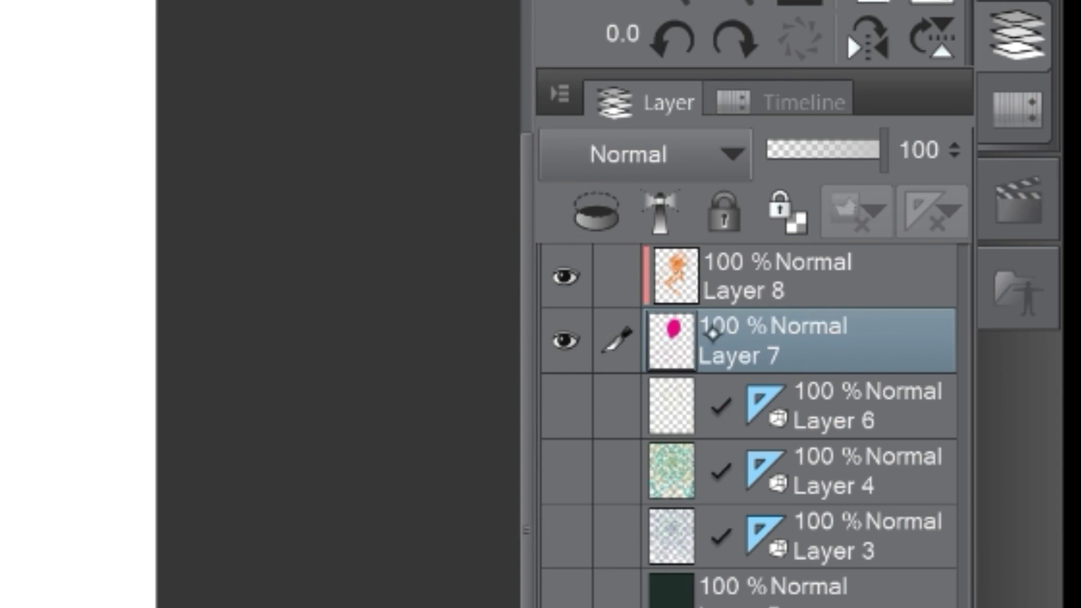
pyautogui.click(743, 275)
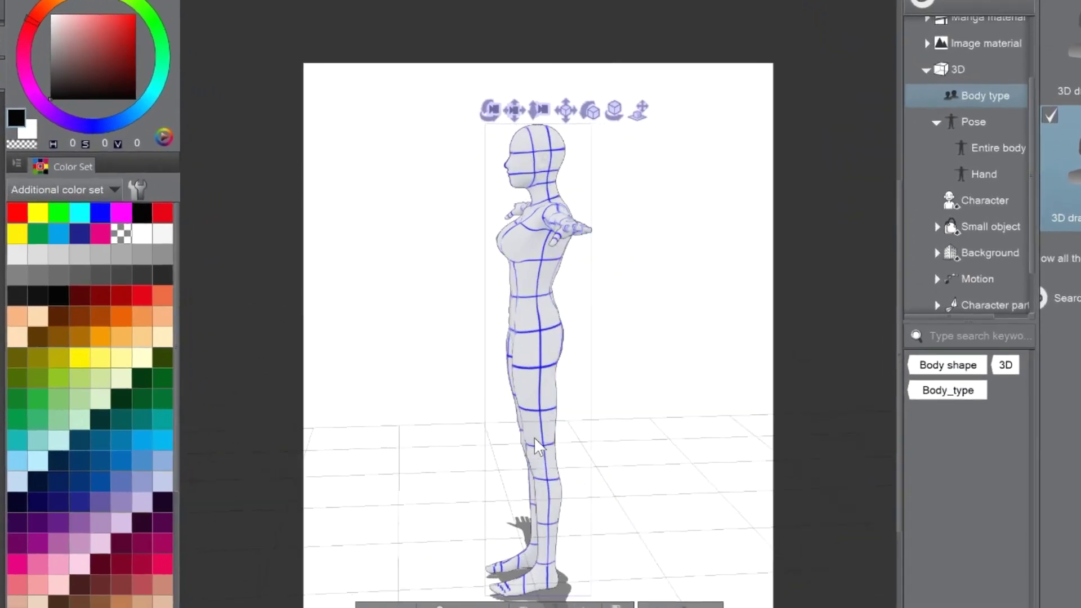
# Rotate the 3D drawing doll from its side view to face the front.
pyautogui.moveTo(513, 503); pyautogui.dragTo(747, 483)
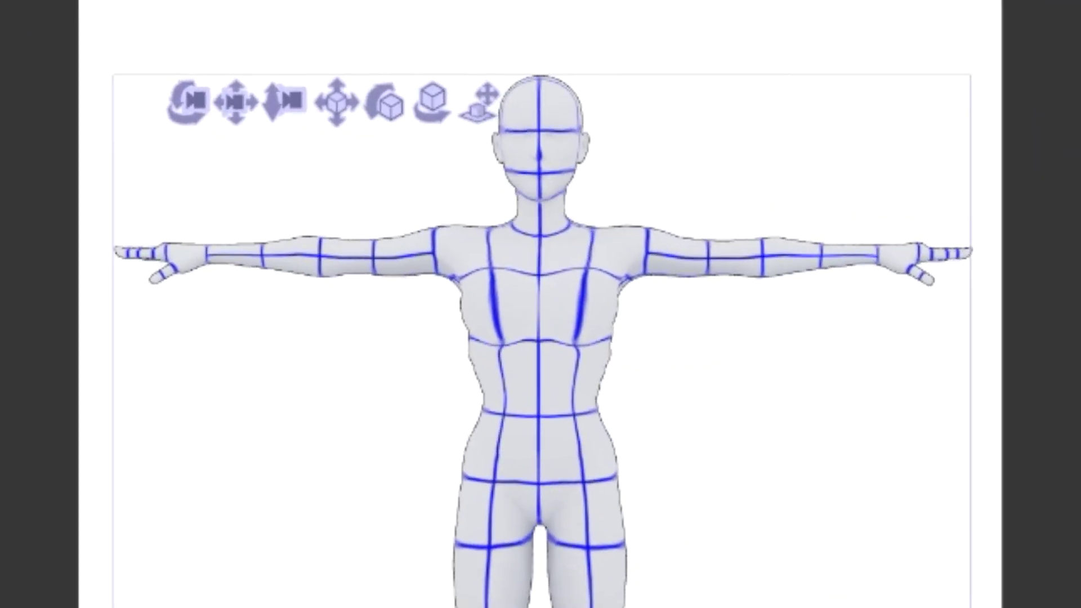